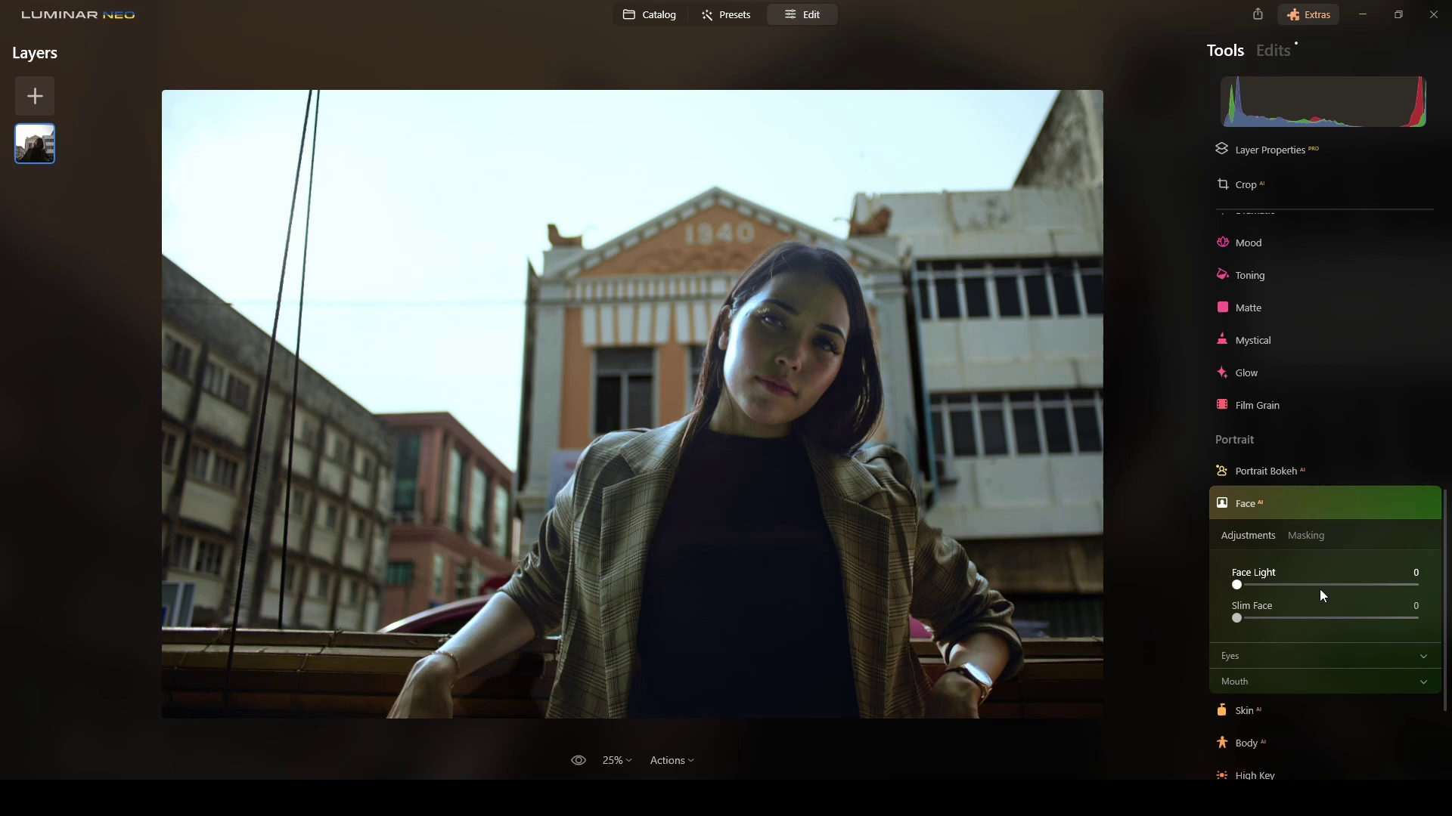
Return to the original dark, backlit street portrait before any edits
{"action": "left_click_drag", "start_coordinate": [1242, 584], "coordinate": [1243, 586]}
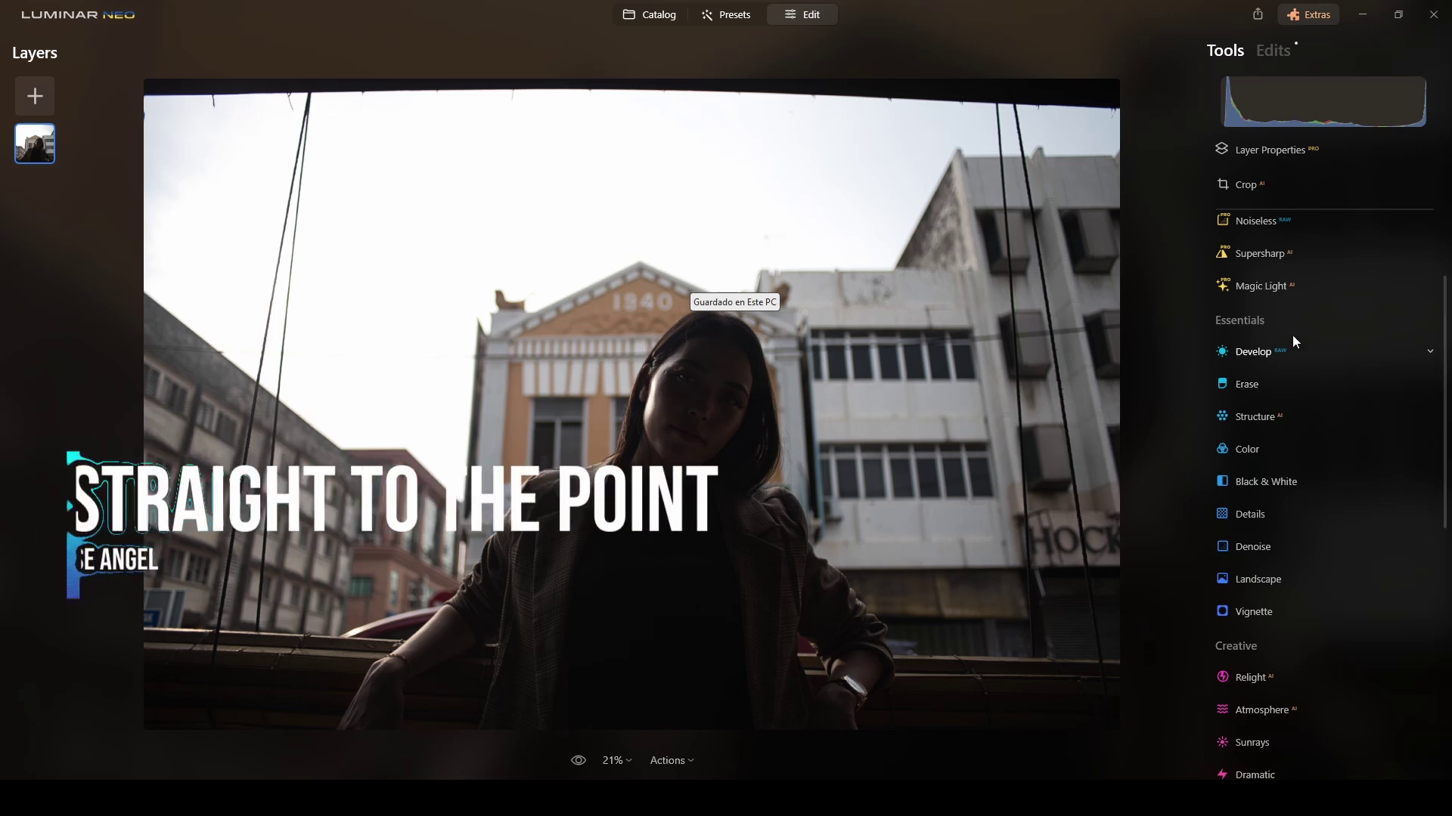
Apply the Nikon D750 Camera Portrait profile in Develop
{"action": "left_click", "coordinate": [1253, 361]}
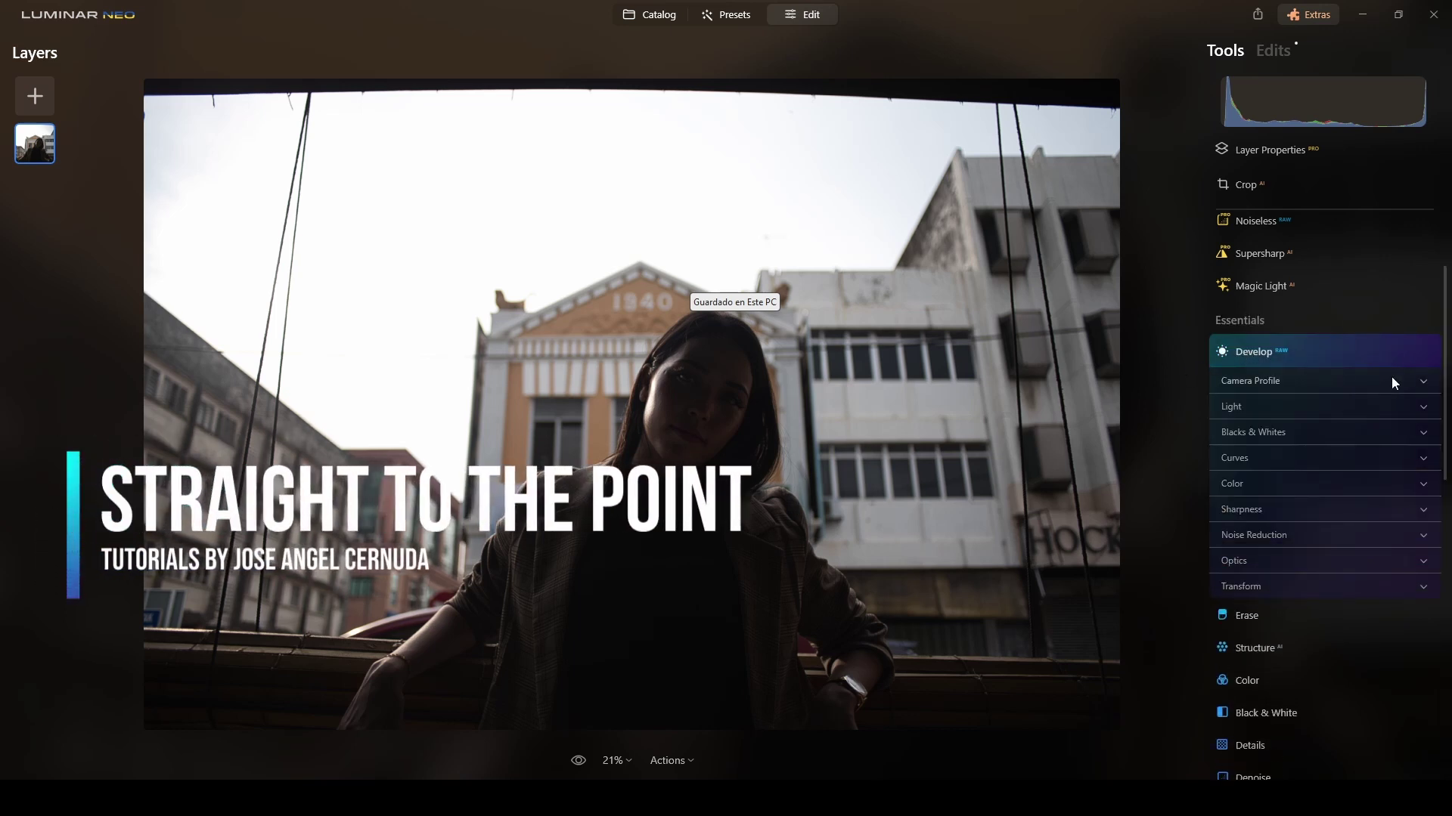
{"action": "left_click", "coordinate": [1423, 380]}
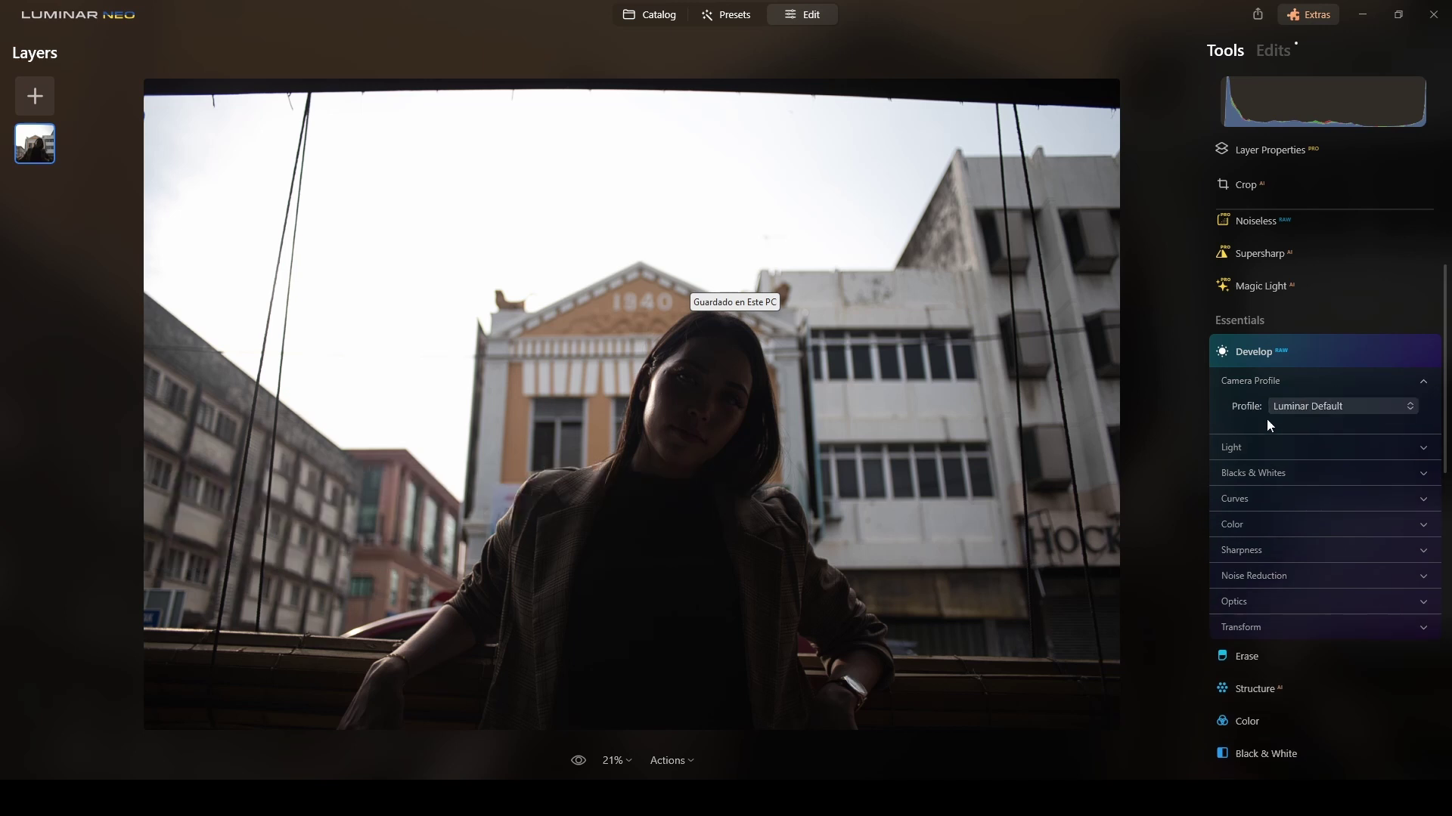
{"action": "left_click", "coordinate": [1378, 409]}
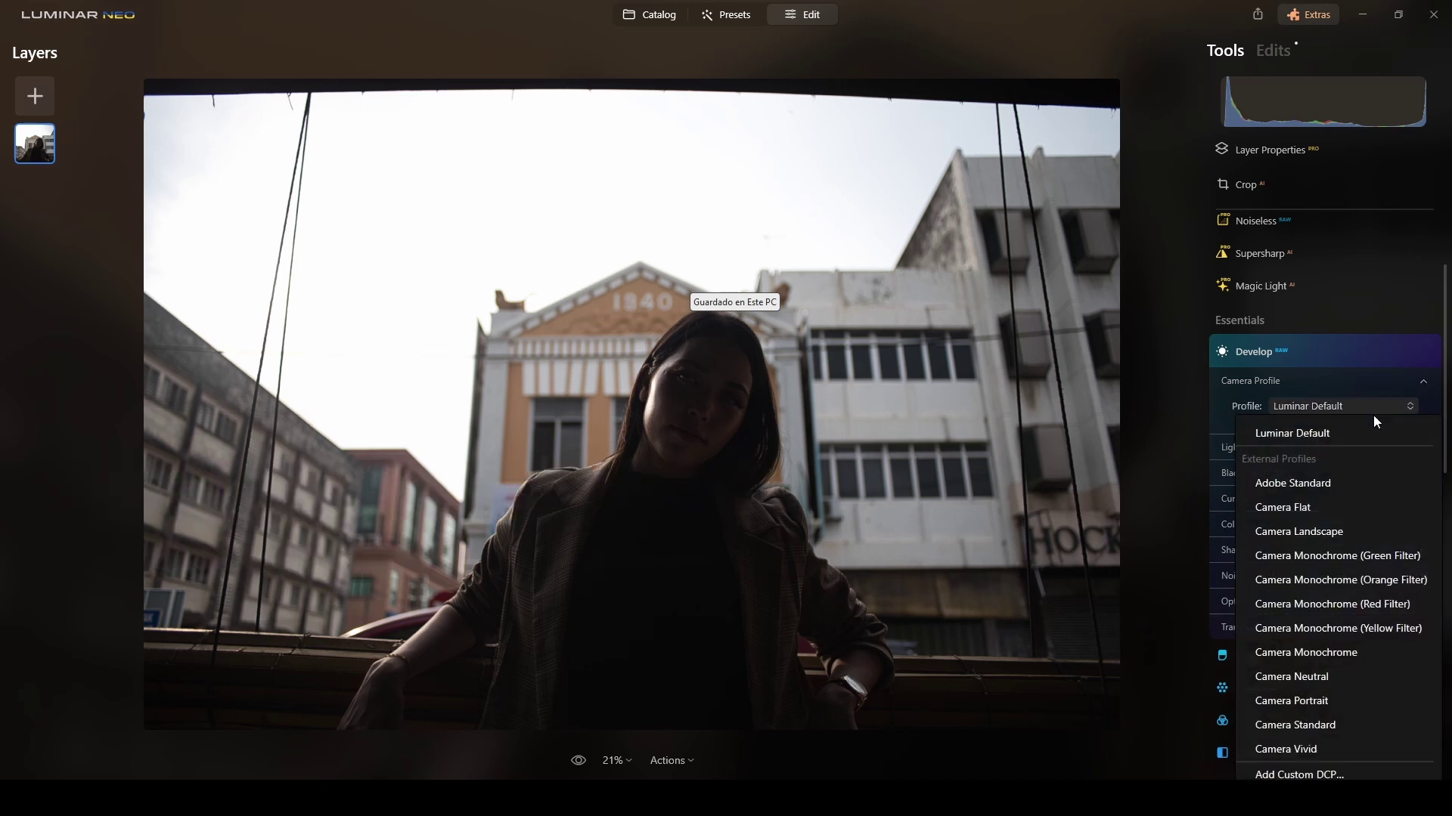
{"action": "left_click", "coordinate": [1325, 702]}
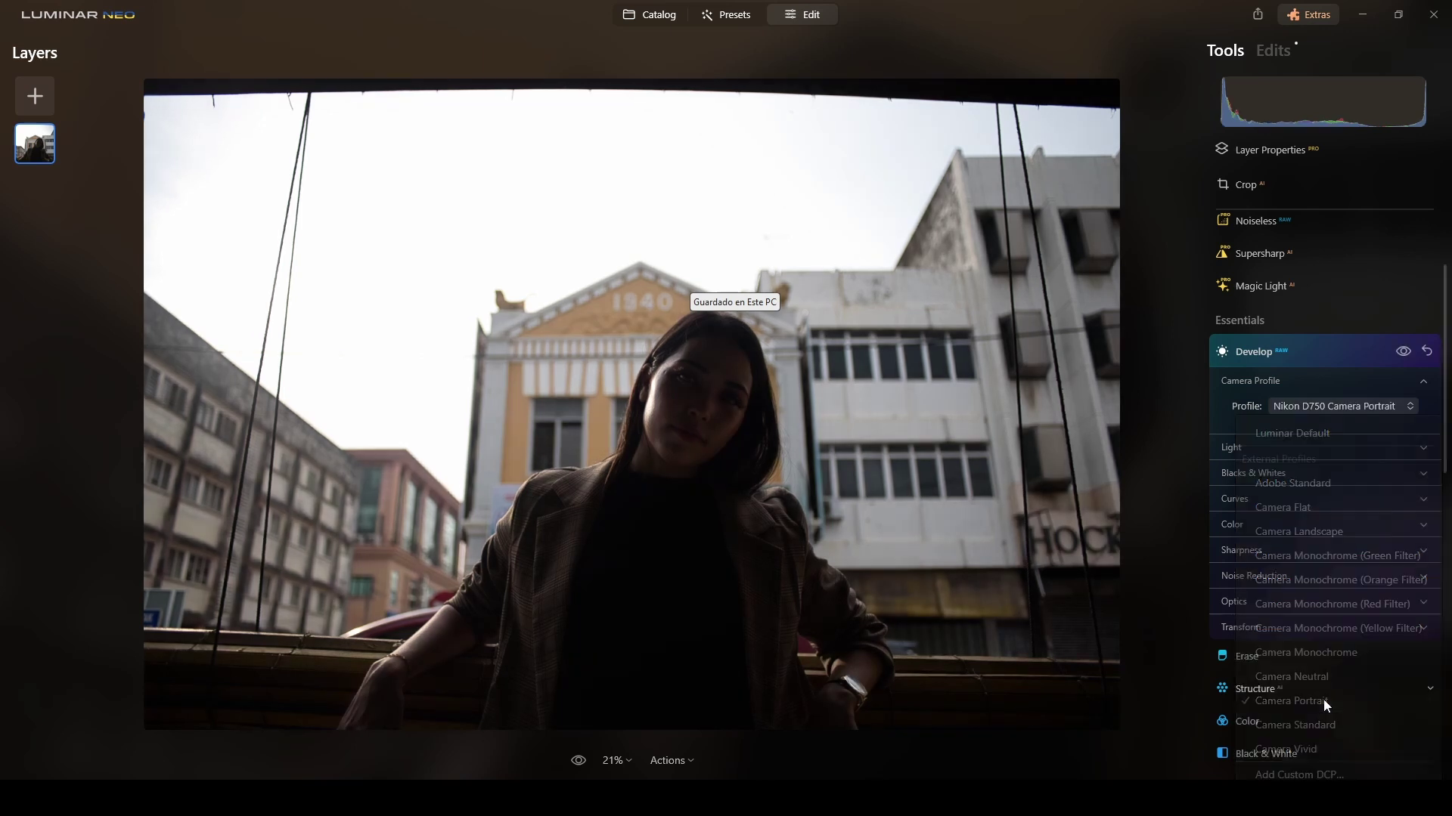
{"action": "left_click", "coordinate": [1424, 383]}
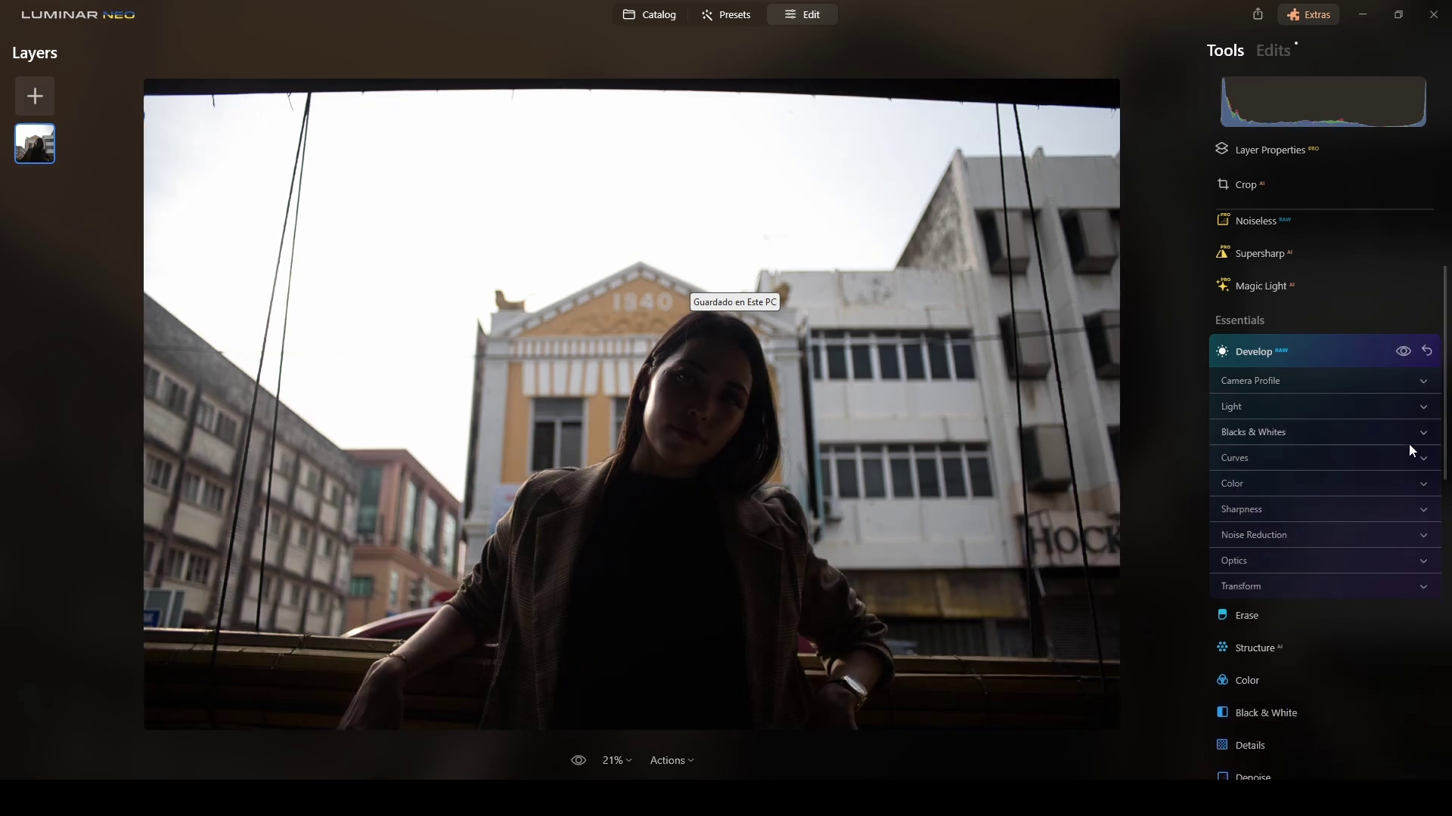
Set white balance to the Shade preset (Temperature 7500, Tint 0) and collapse Develop
{"action": "left_click", "coordinate": [1424, 486]}
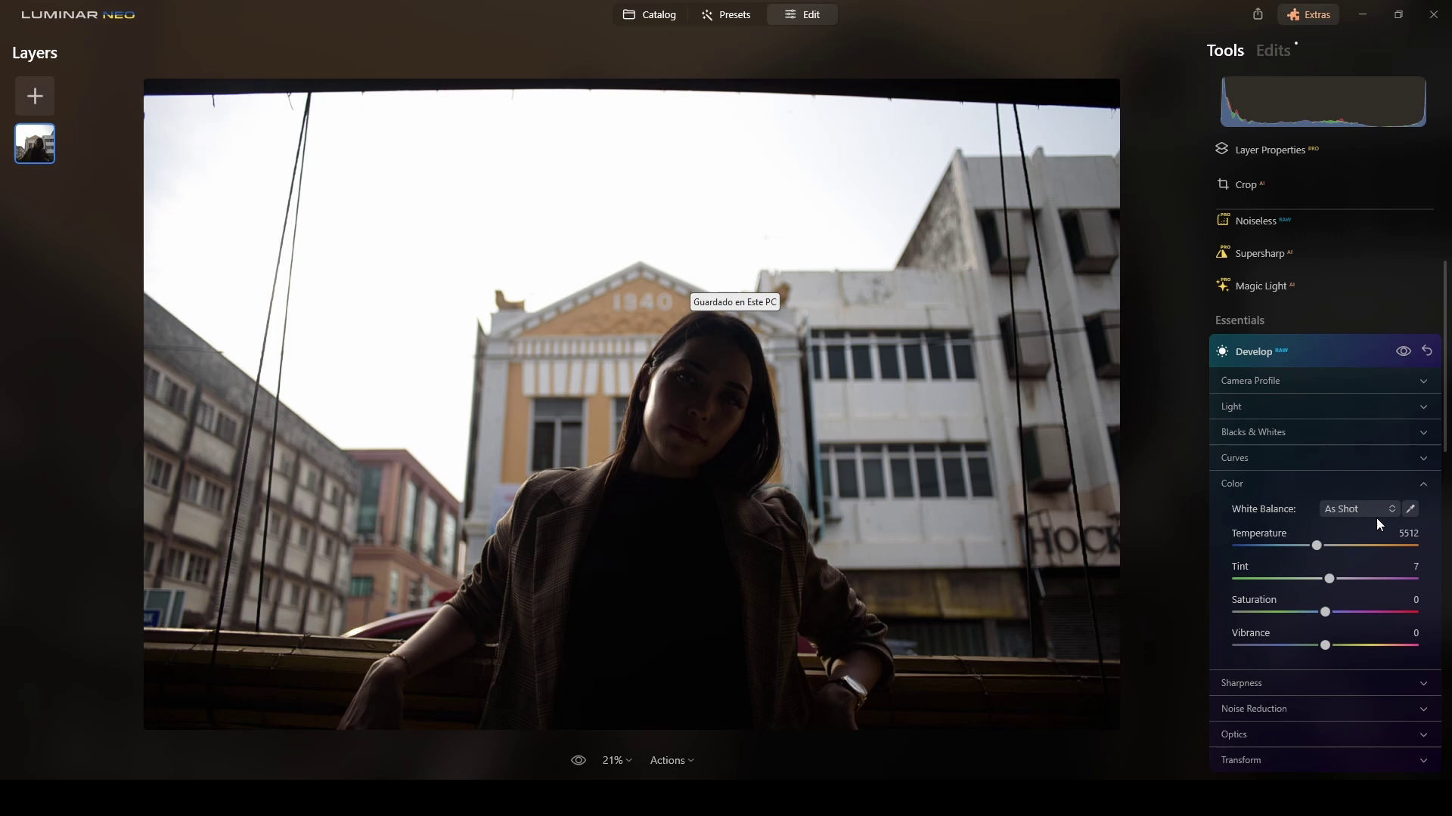
{"action": "left_click", "coordinate": [1372, 511]}
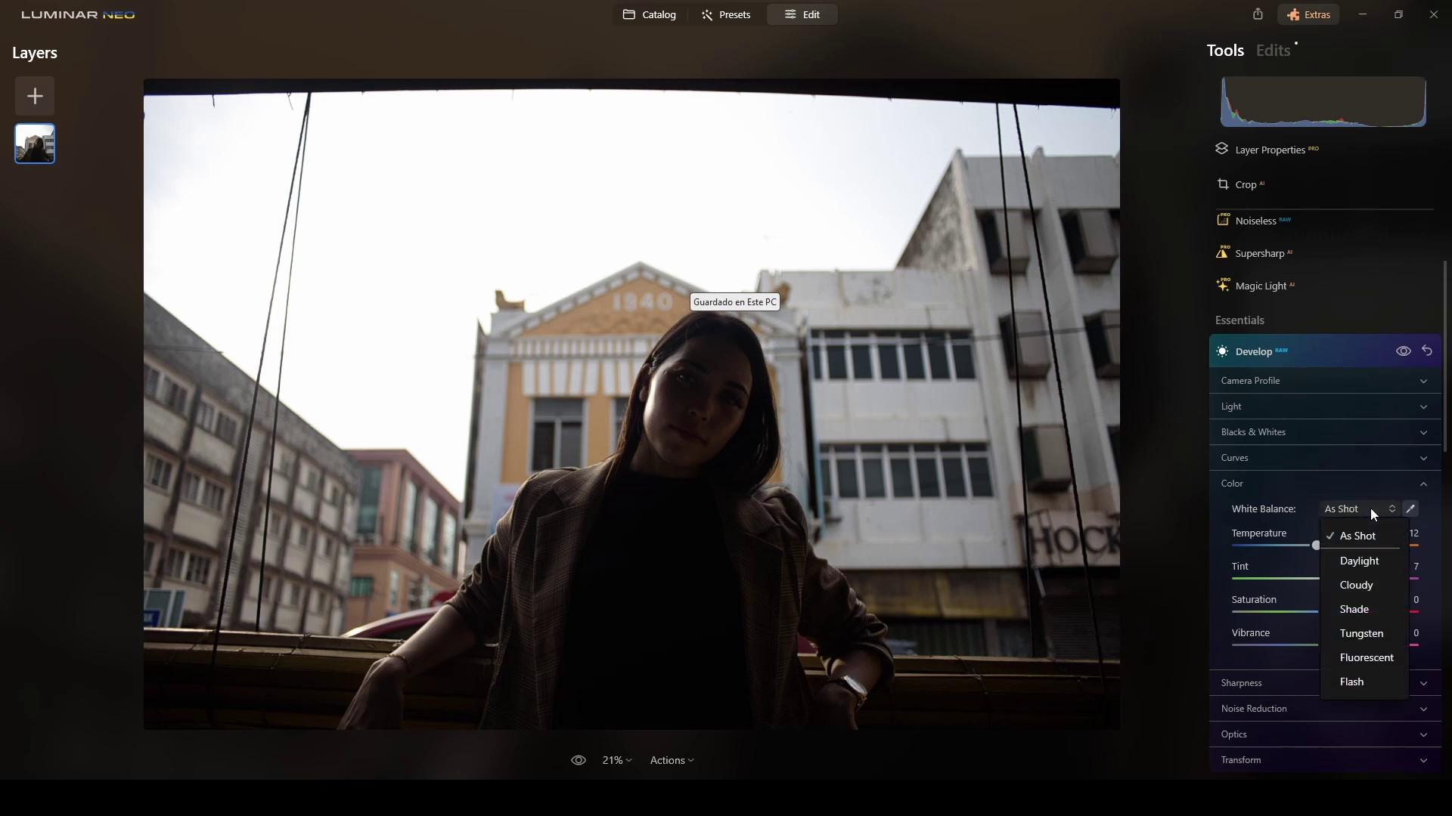
{"action": "left_click", "coordinate": [1371, 609]}
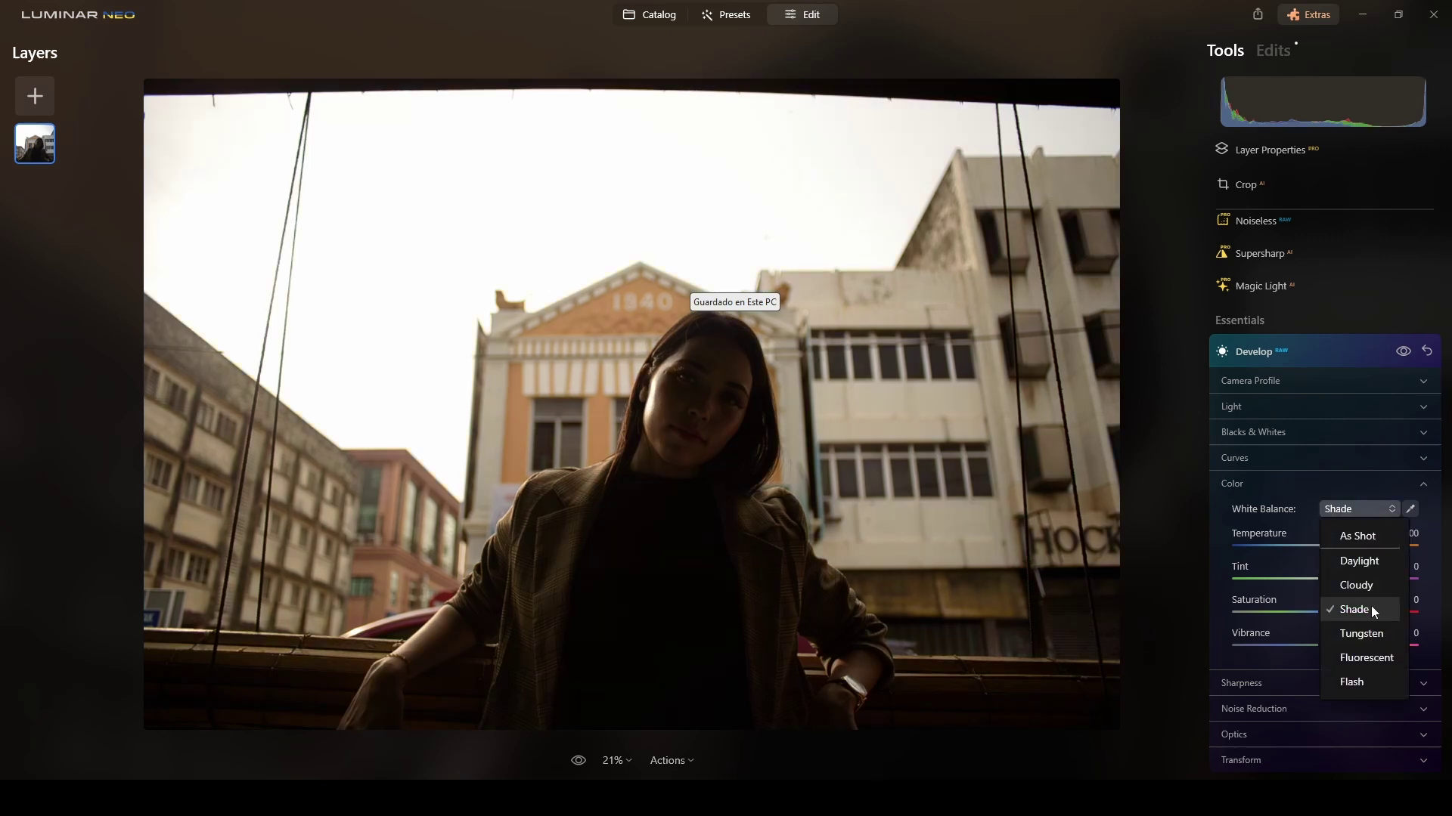
{"action": "left_click", "coordinate": [1424, 490]}
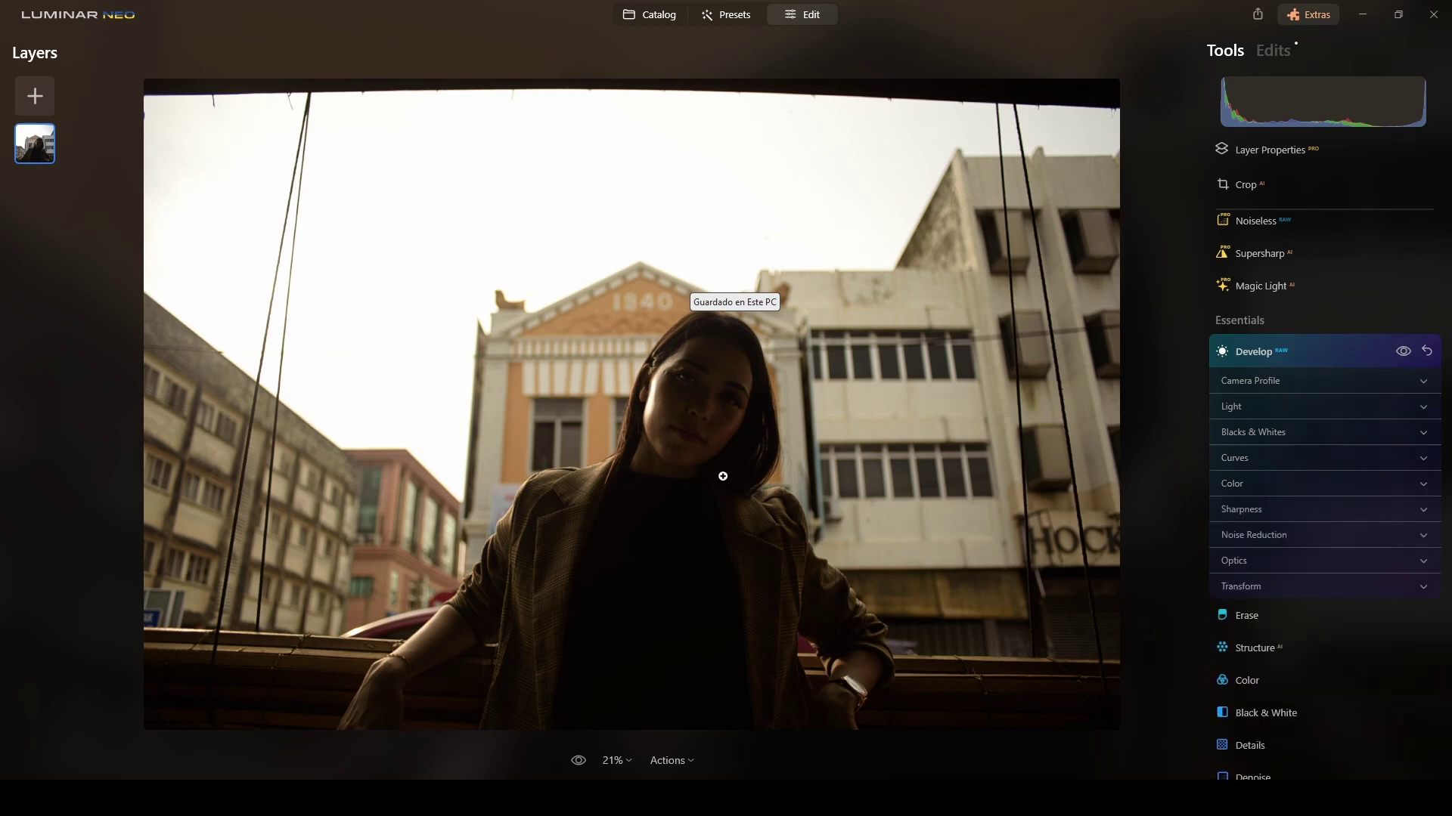
{"action": "left_click", "coordinate": [1357, 351]}
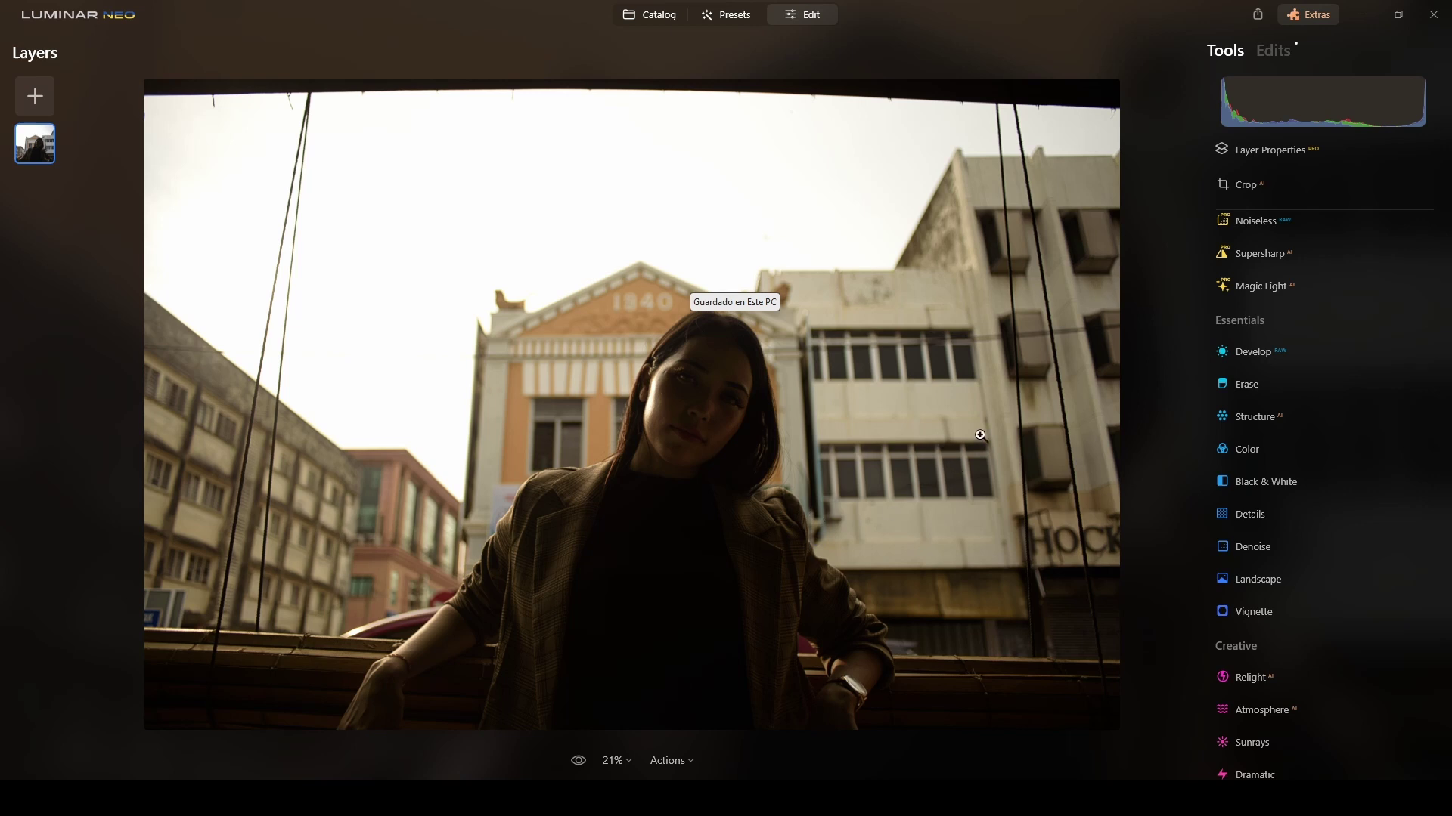
Auto-level the horizon, pull the crop in from the top-right corner, and apply it
{"action": "scroll", "coordinate": [1264, 223], "scroll_direction": "up", "scroll_amount": 3}
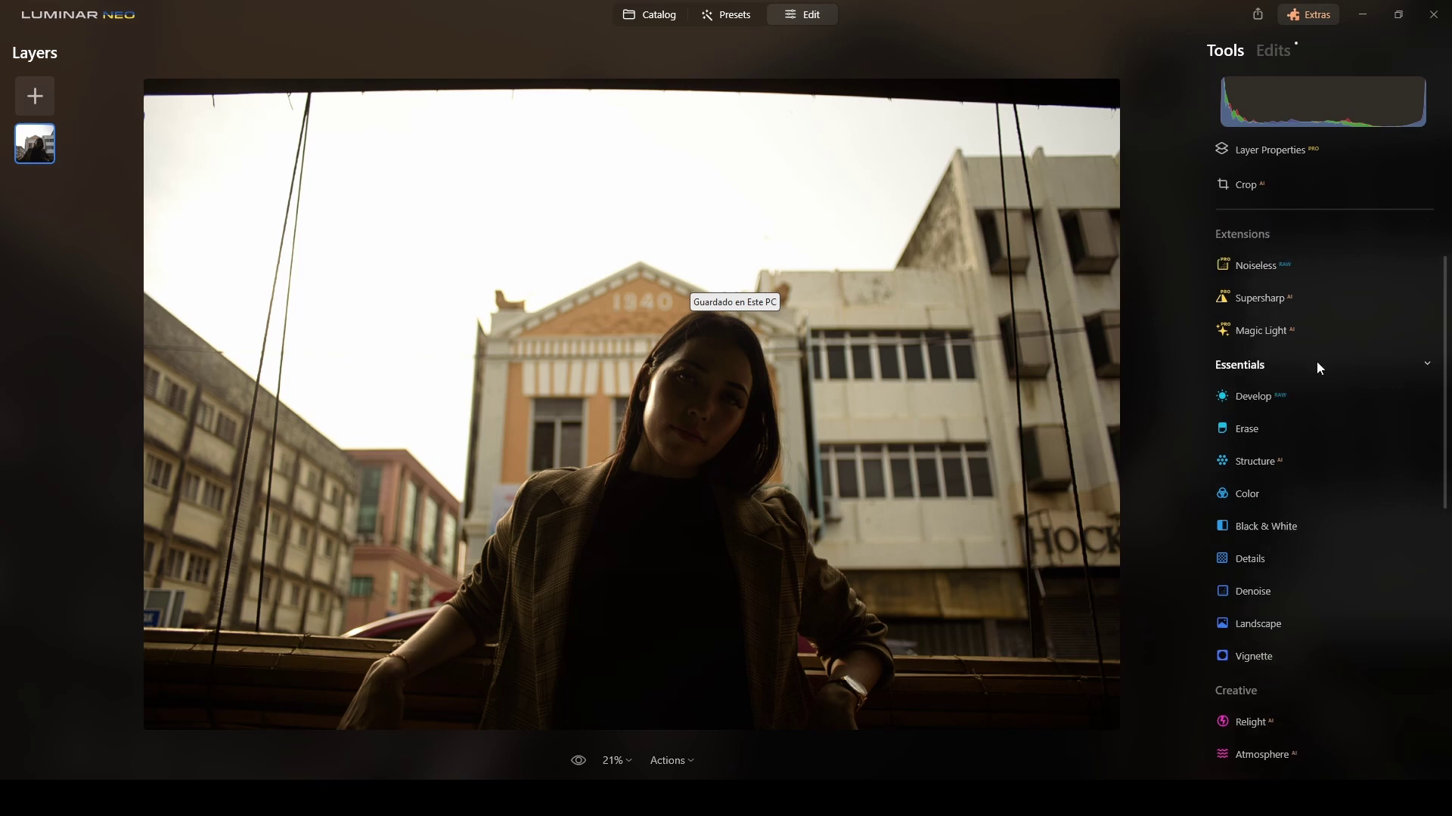
{"action": "left_click", "coordinate": [1240, 189]}
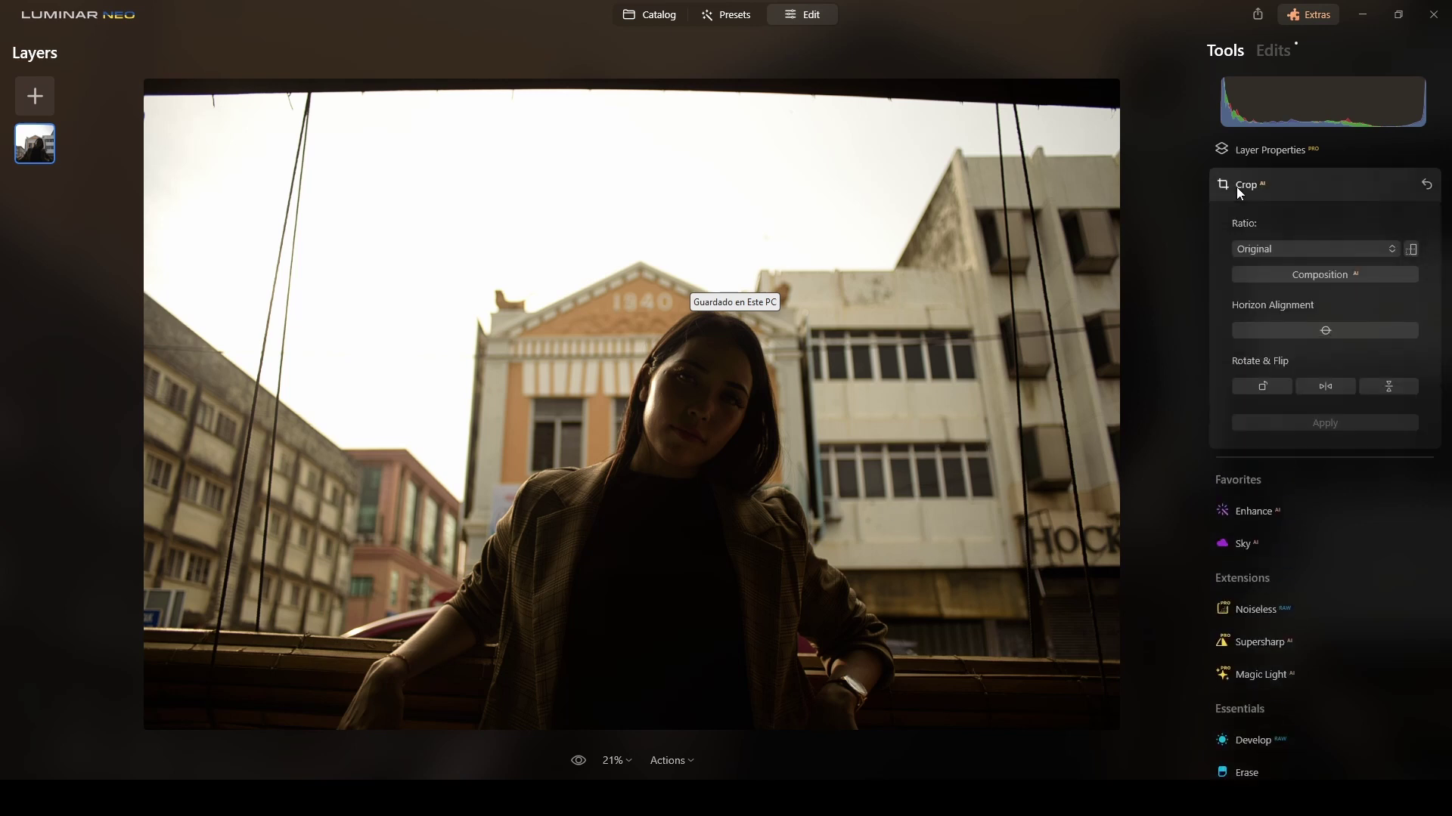
{"action": "left_click", "coordinate": [1320, 333]}
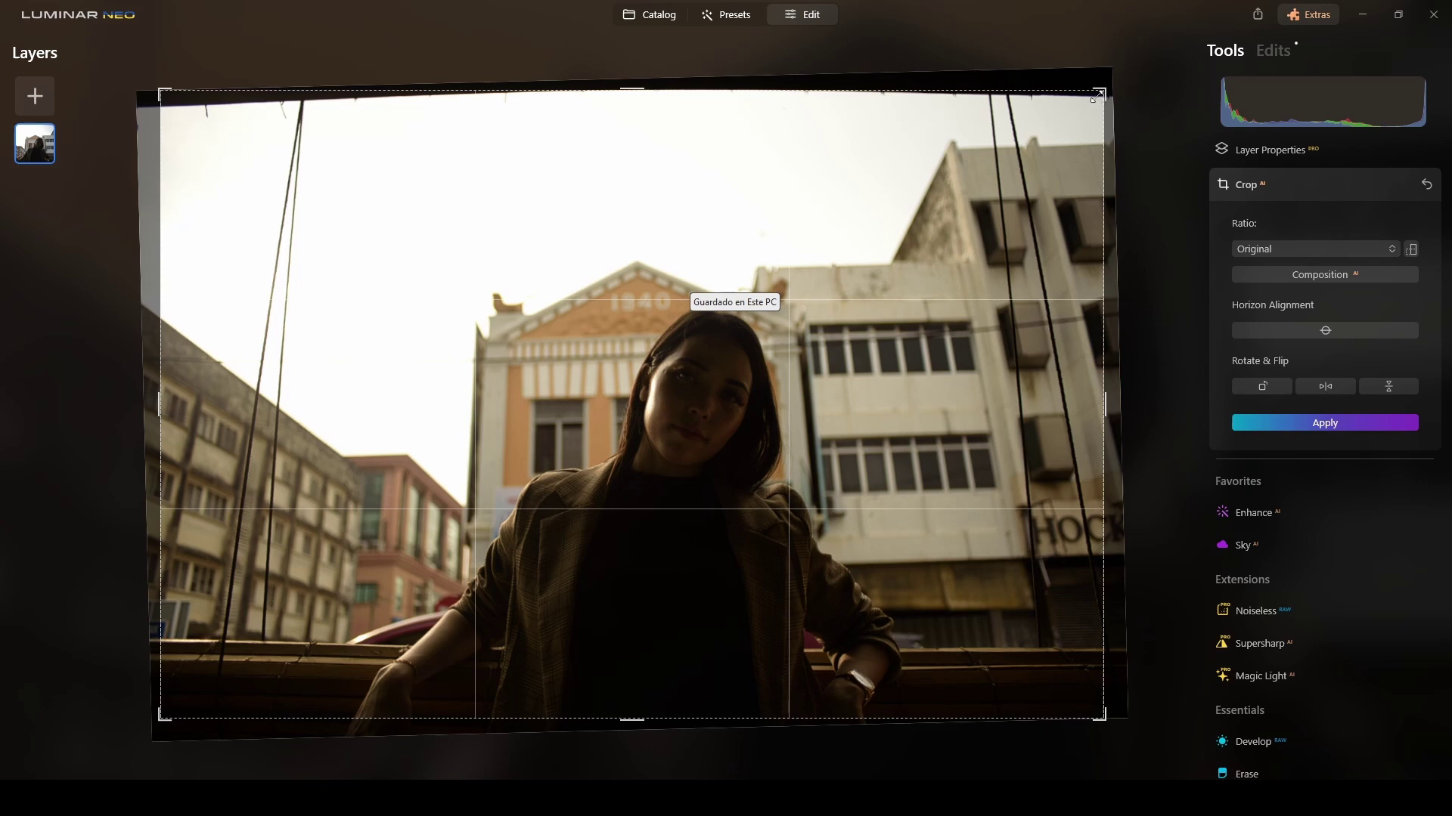
{"action": "left_click_drag", "start_coordinate": [1094, 96], "coordinate": [1033, 141]}
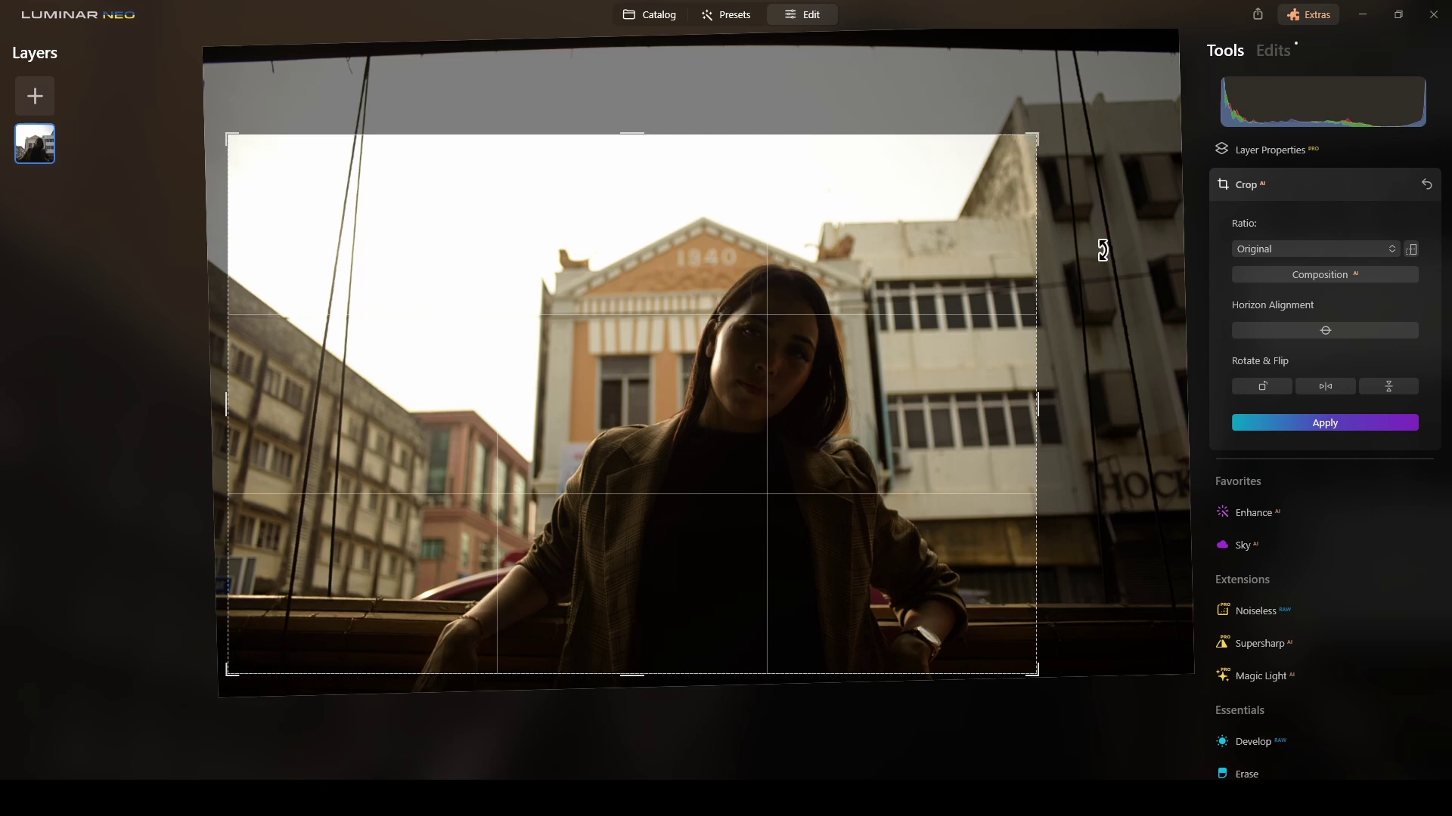
{"action": "left_click", "coordinate": [1329, 428]}
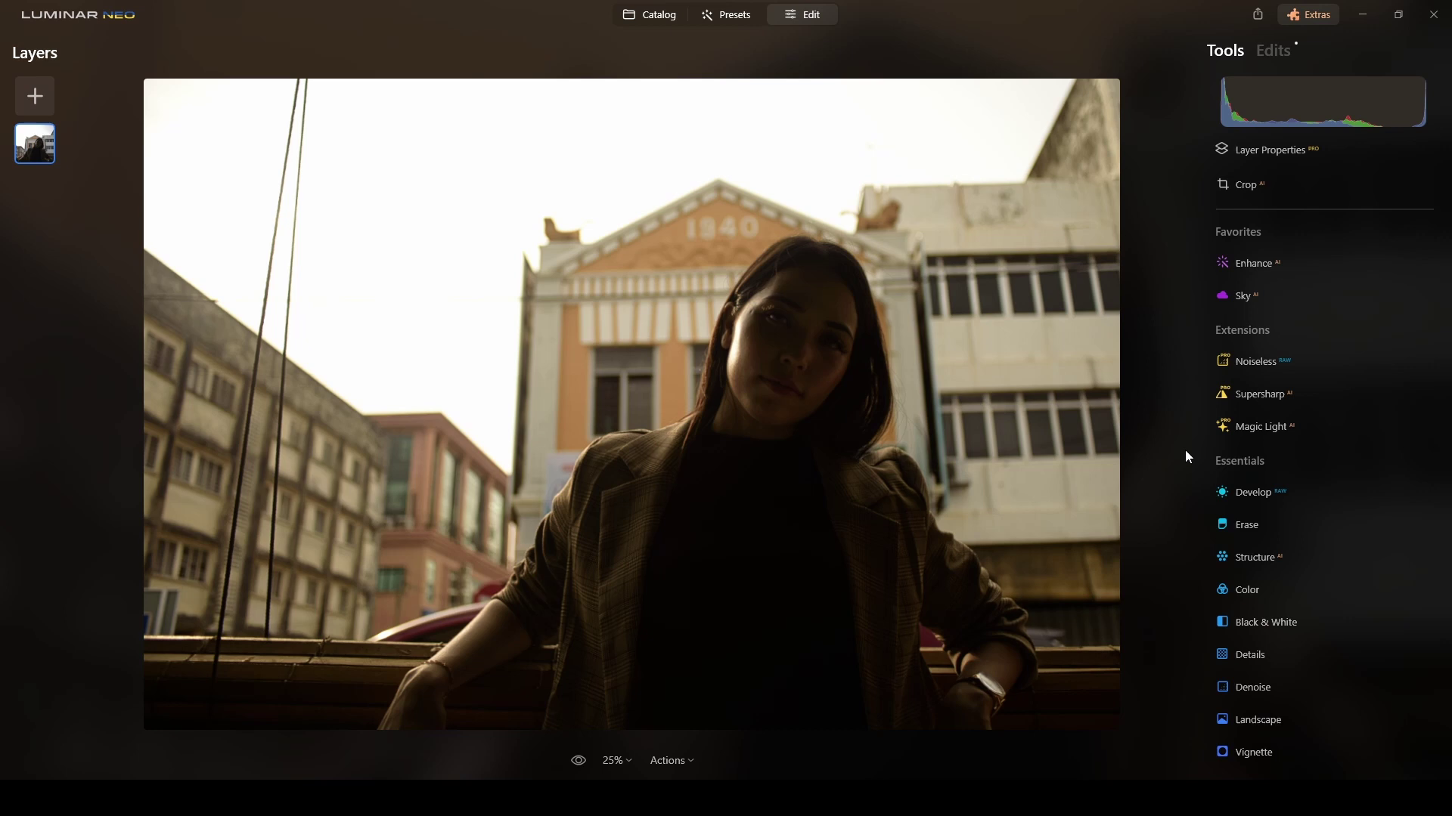
Relight the portrait with Brightness Near 100 and Brightness Far -35
{"action": "scroll", "coordinate": [1342, 382], "scroll_direction": "down", "scroll_amount": 6}
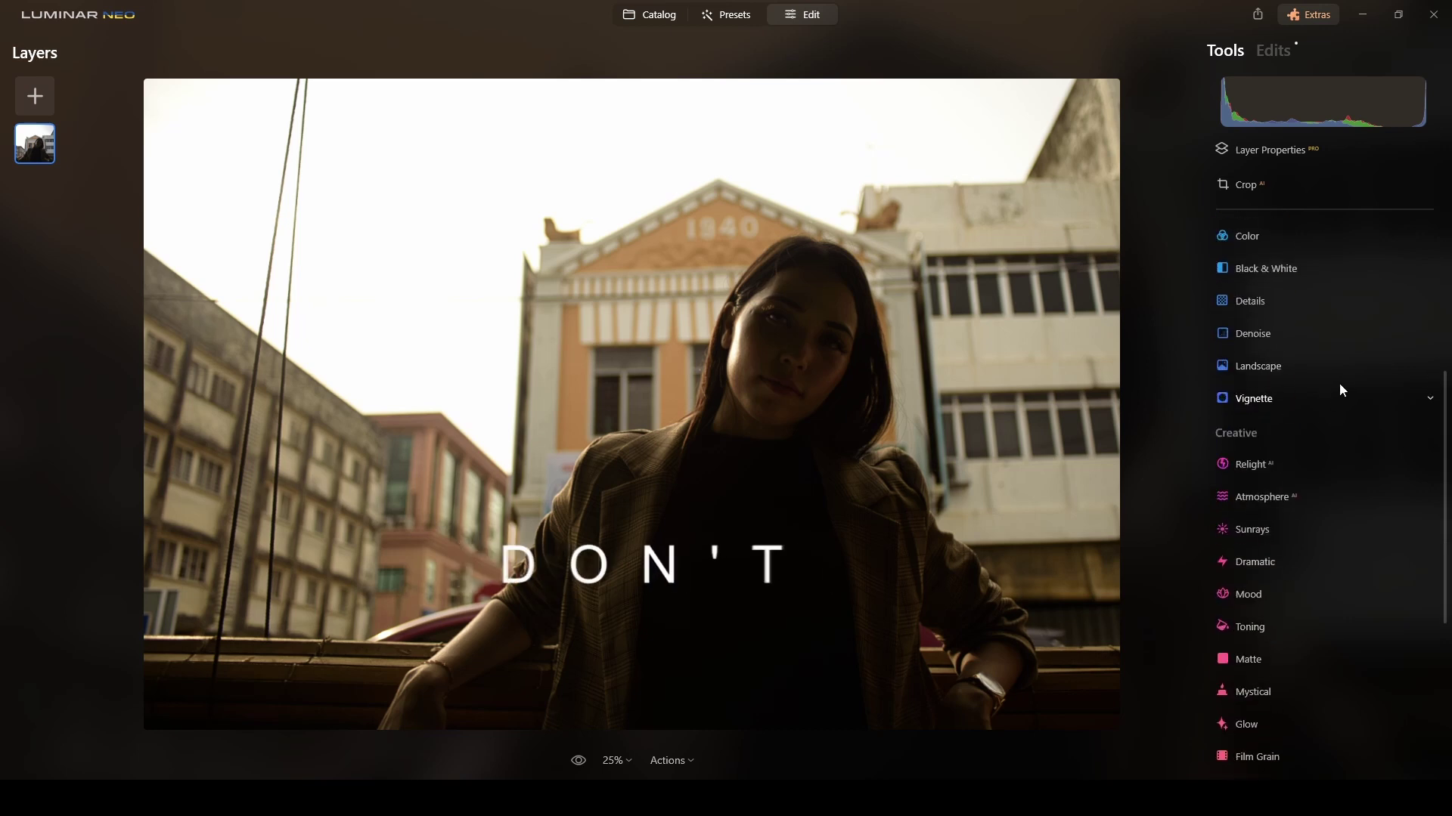
{"action": "left_click", "coordinate": [1340, 383]}
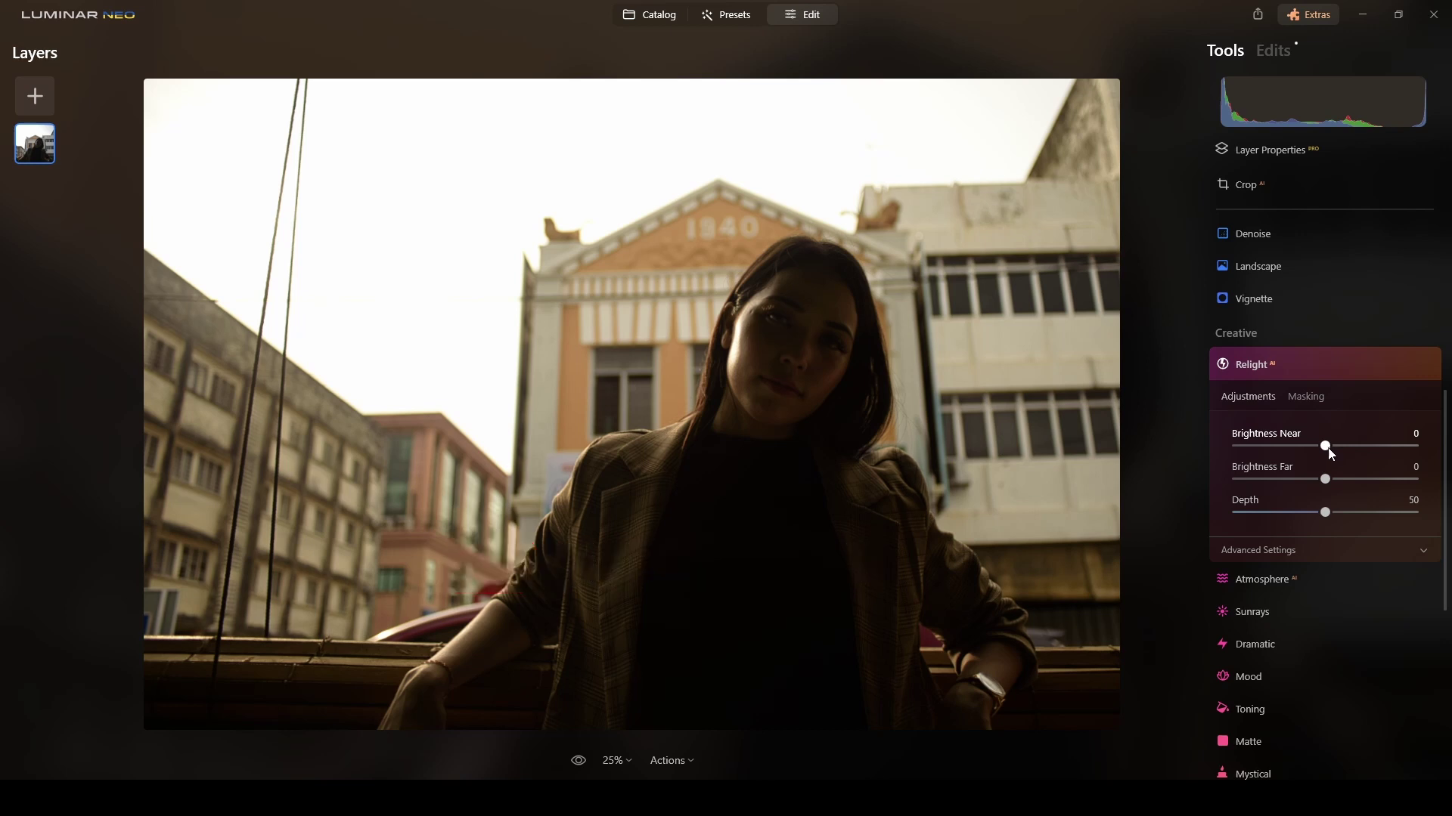
{"action": "left_click_drag", "start_coordinate": [1327, 448], "coordinate": [1371, 450]}
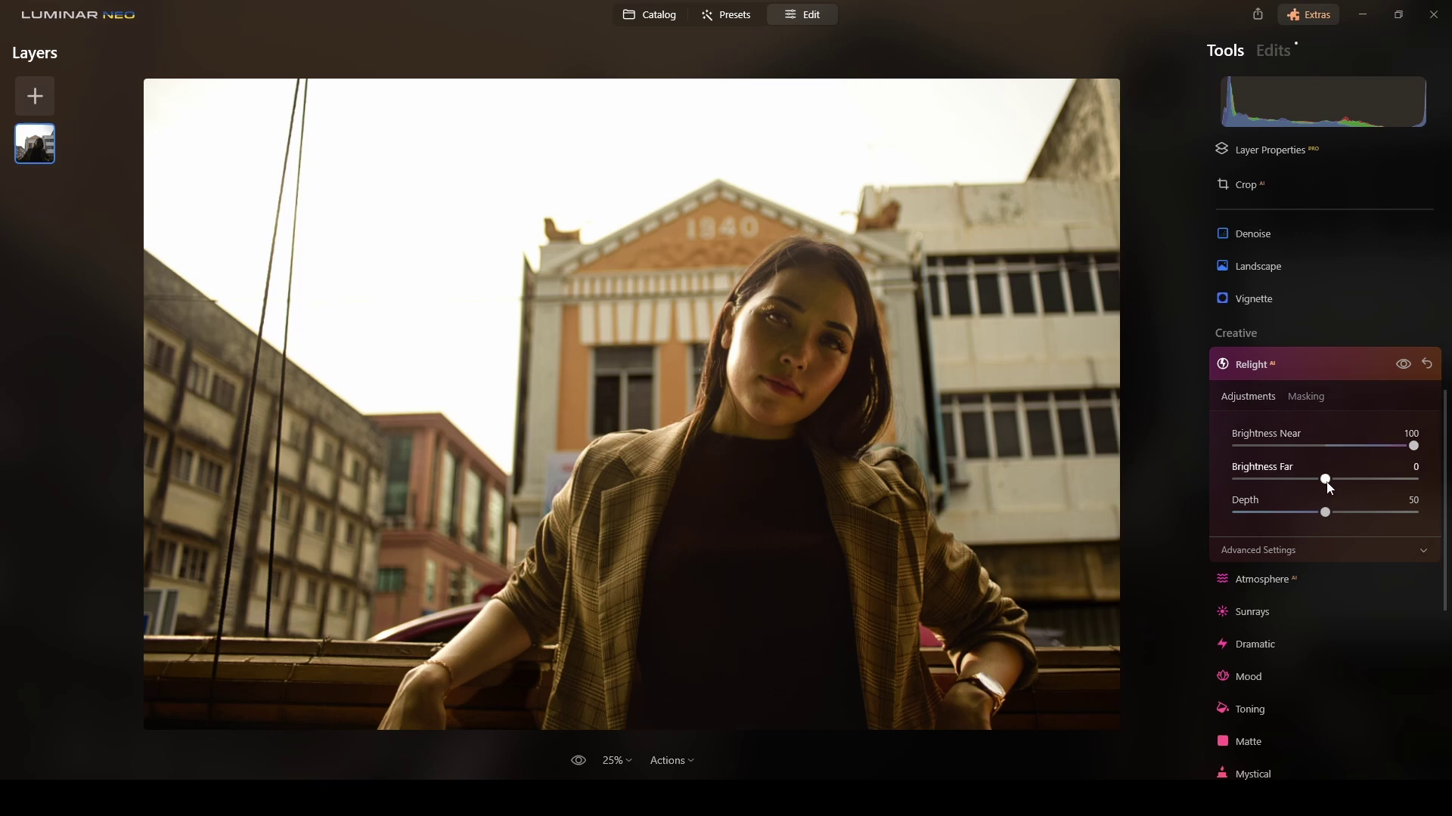
{"action": "left_click_drag", "start_coordinate": [1326, 481], "coordinate": [1300, 485]}
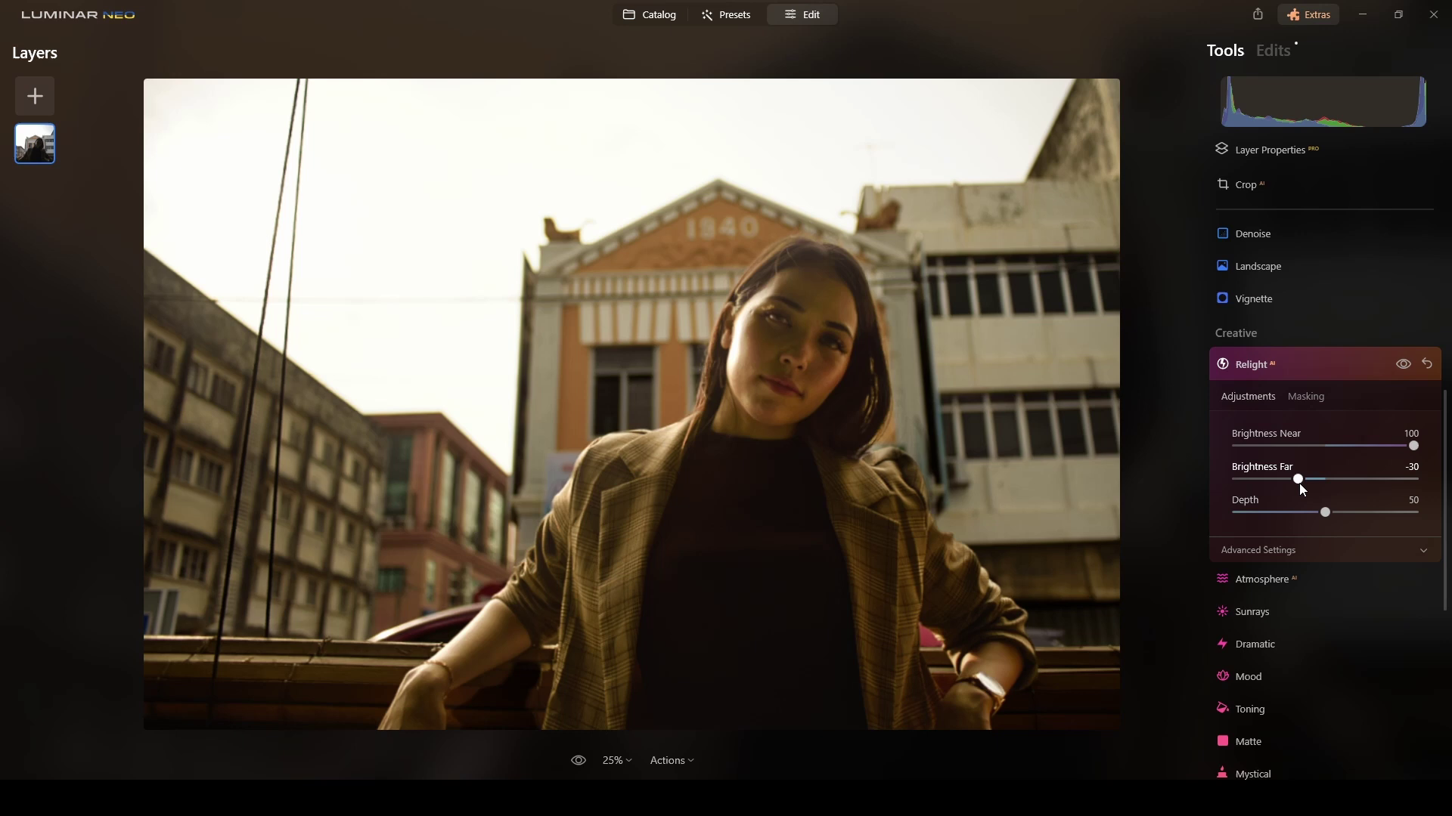
{"action": "left_click_drag", "start_coordinate": [1300, 484], "coordinate": [1295, 484]}
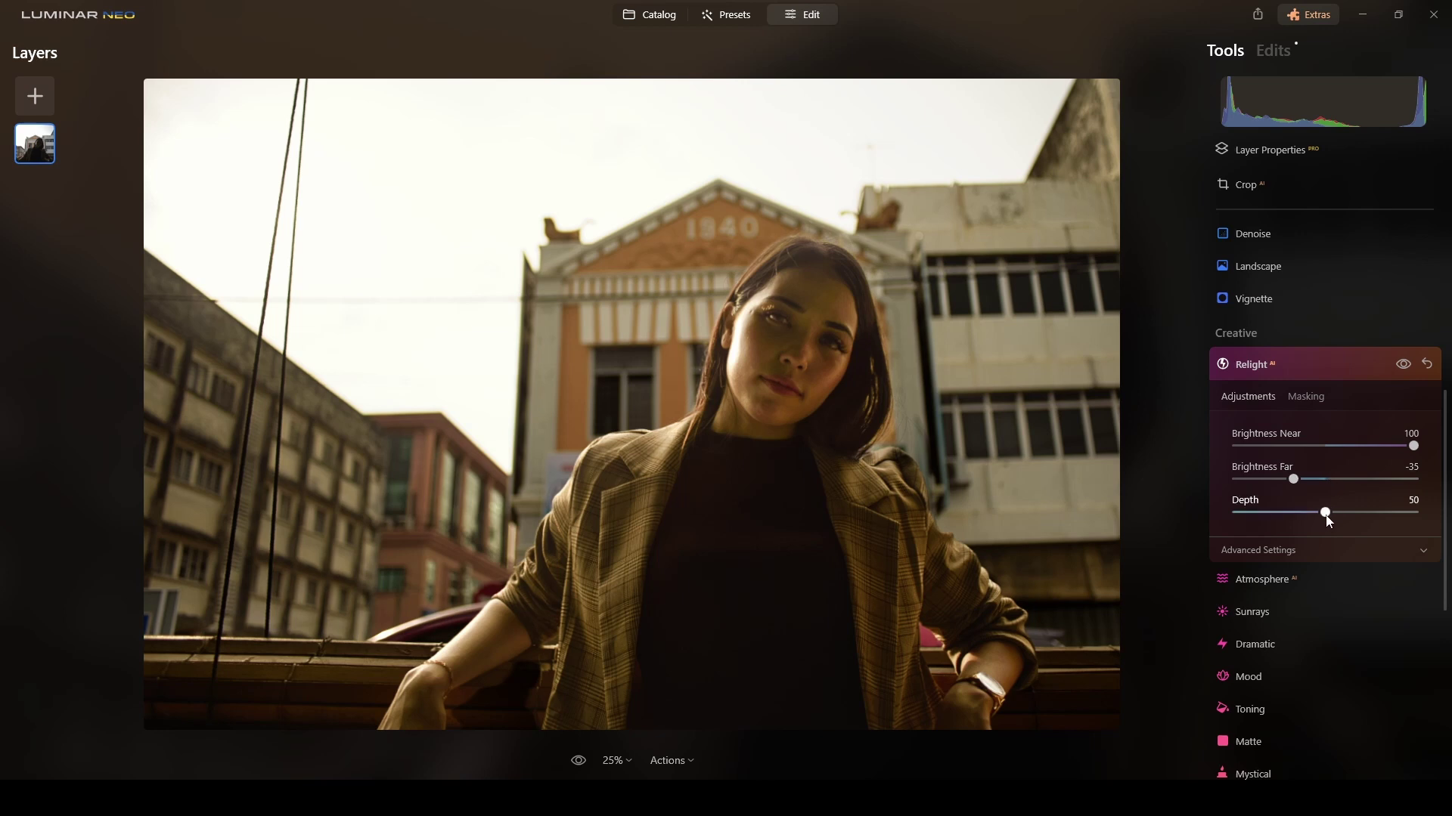
In Relight's Advanced Settings, set Dehalo 59 and both Warmth Near and Far to -50
{"action": "scroll", "coordinate": [1306, 517], "scroll_direction": "down", "scroll_amount": 3}
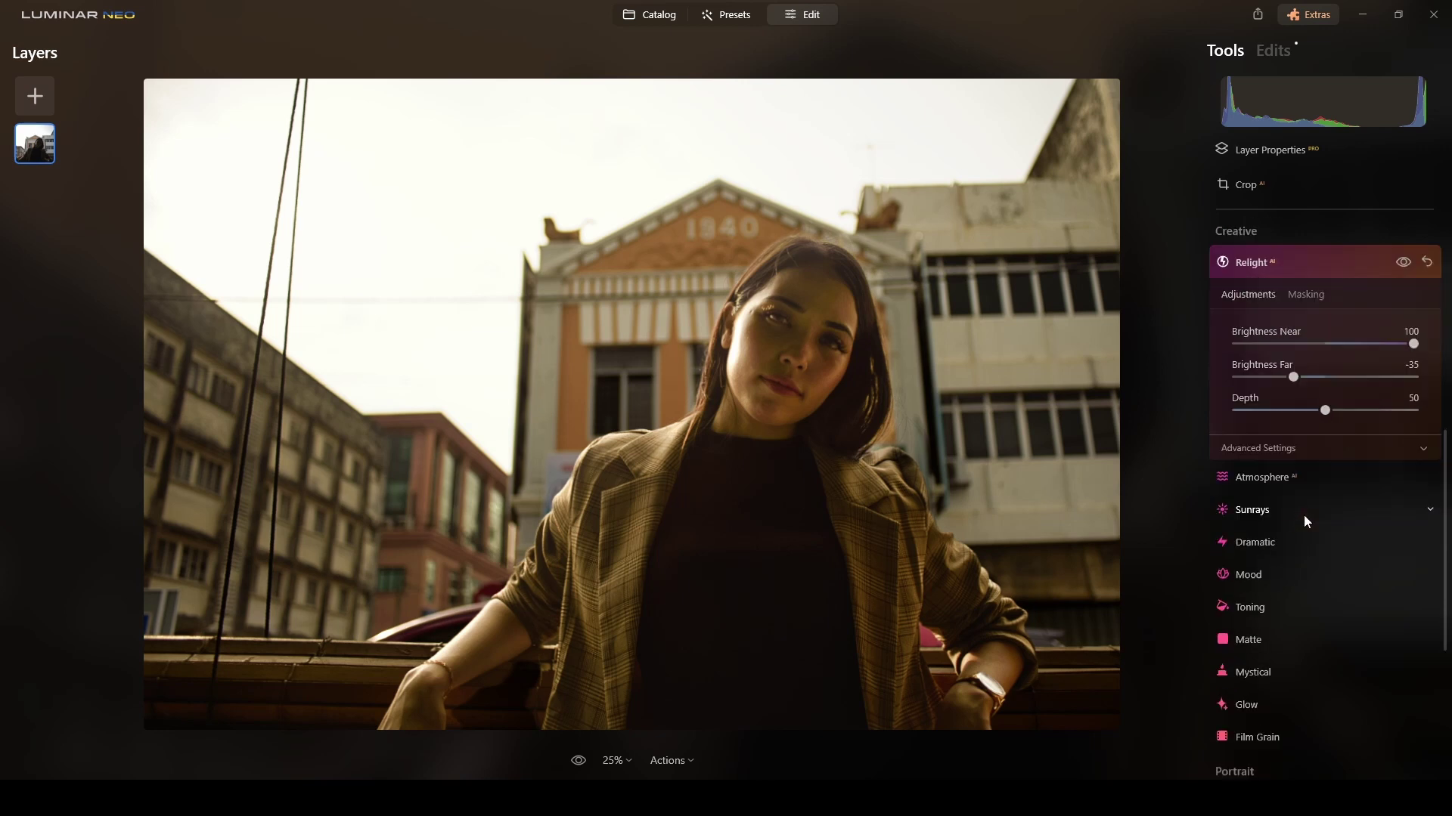
{"action": "left_click", "coordinate": [1423, 372]}
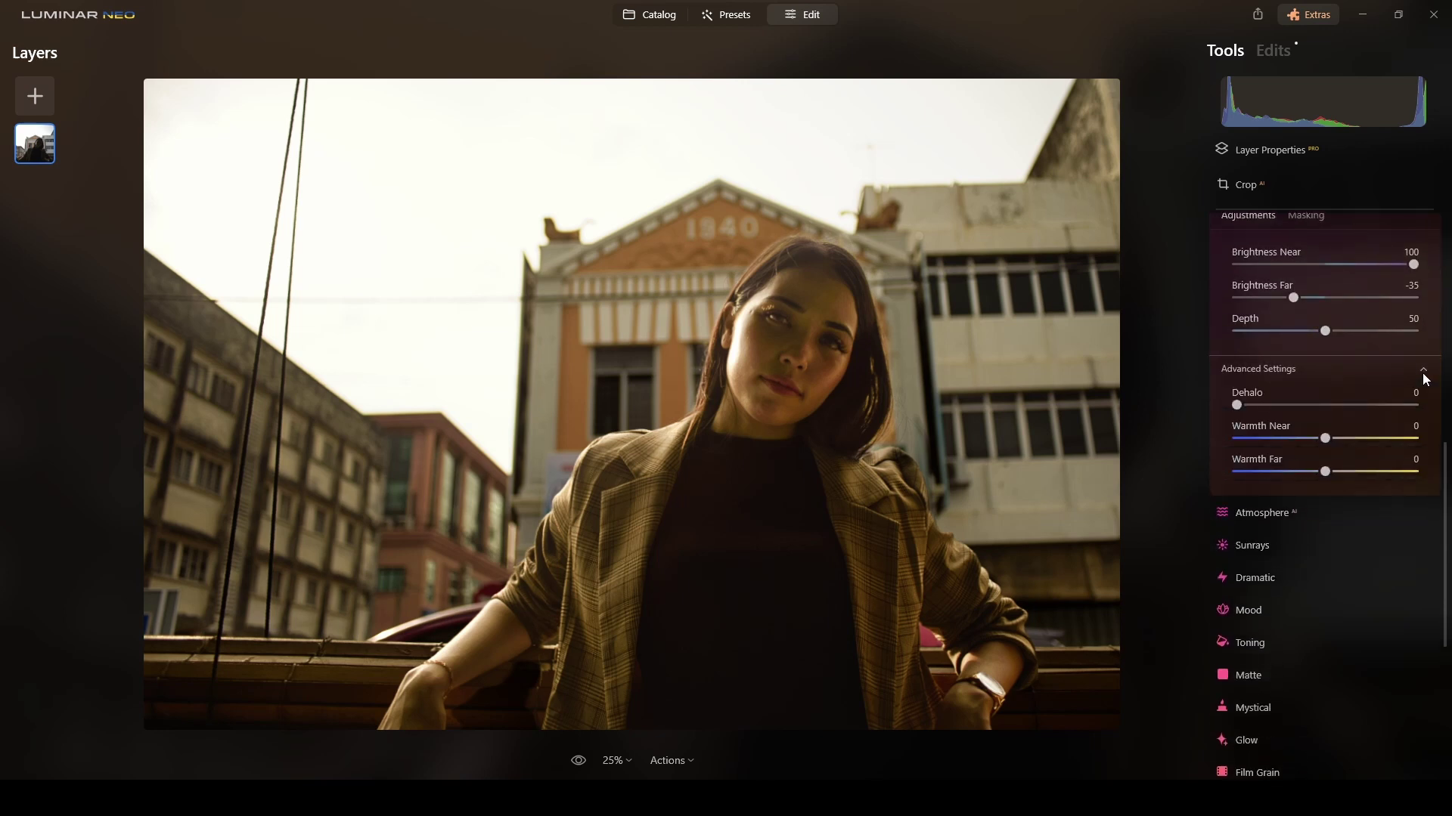
{"action": "left_click_drag", "start_coordinate": [1238, 415], "coordinate": [1342, 414]}
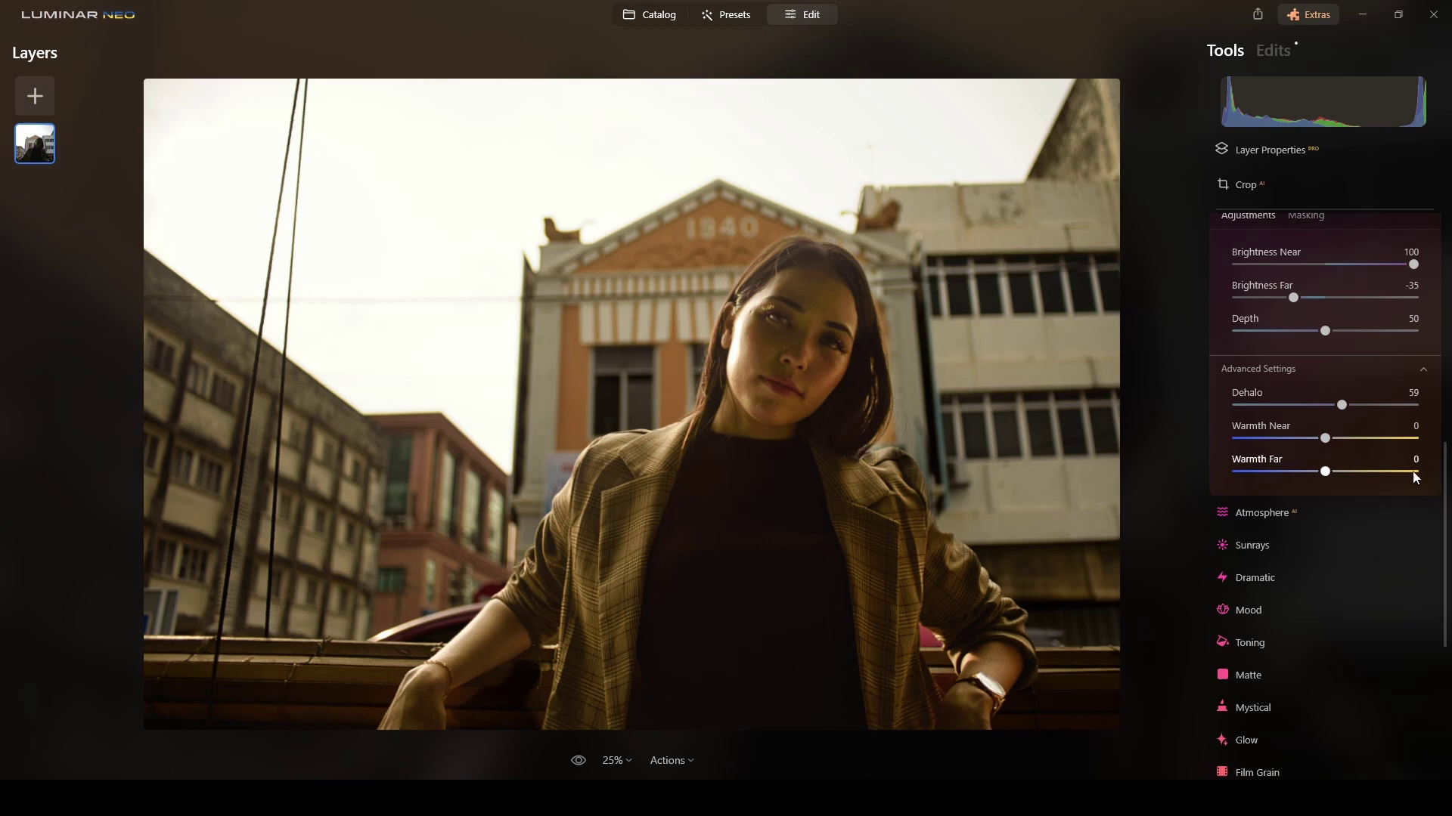
{"action": "left_click_drag", "start_coordinate": [1326, 439], "coordinate": [1194, 446]}
{"action": "left_click_drag", "start_coordinate": [1325, 472], "coordinate": [1205, 477]}
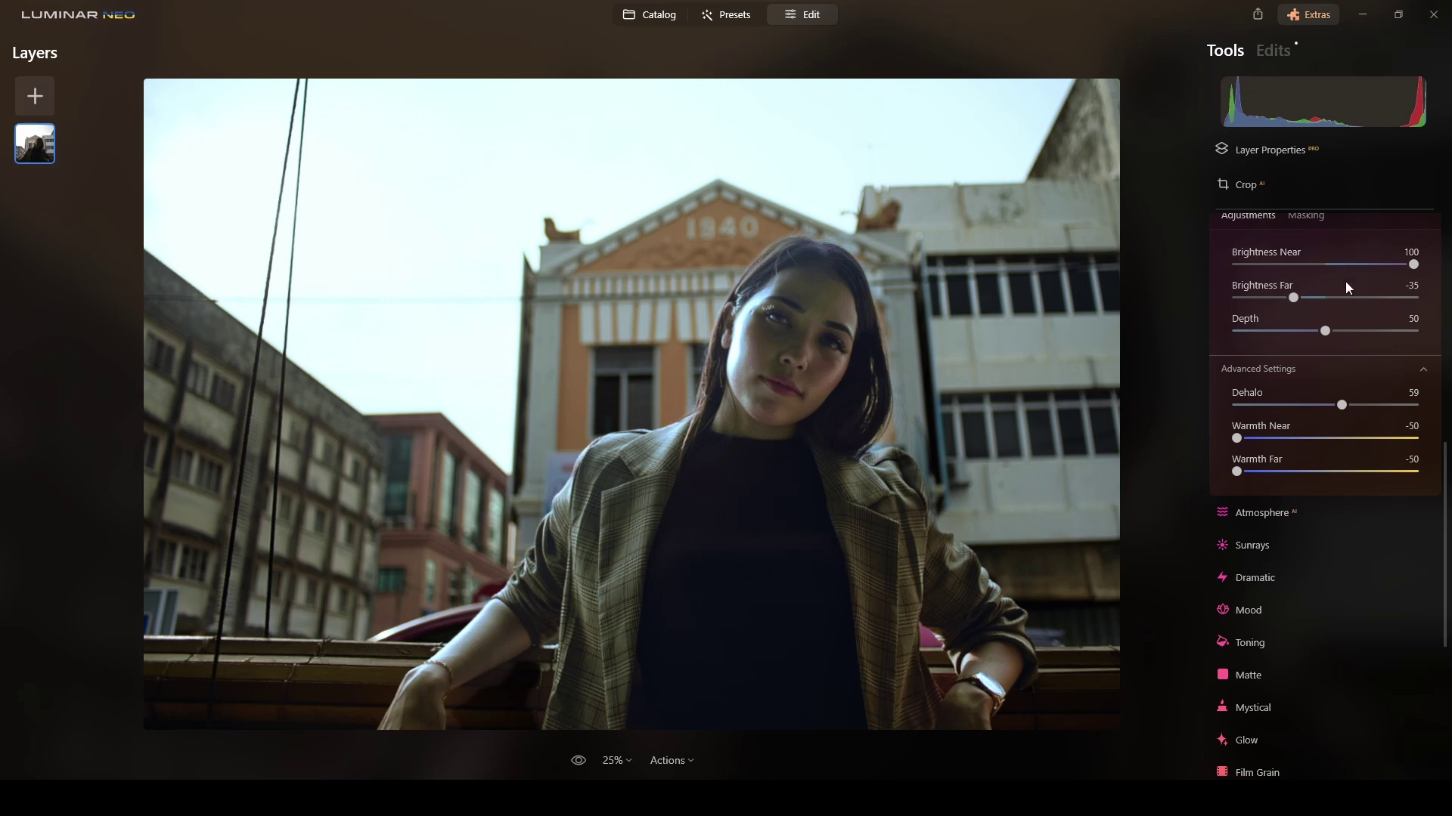
{"action": "scroll", "coordinate": [1351, 366], "scroll_direction": "up", "scroll_amount": 2}
Set Face Light to 50 in the Face tool to brighten her face
{"action": "left_click", "coordinate": [1361, 271]}
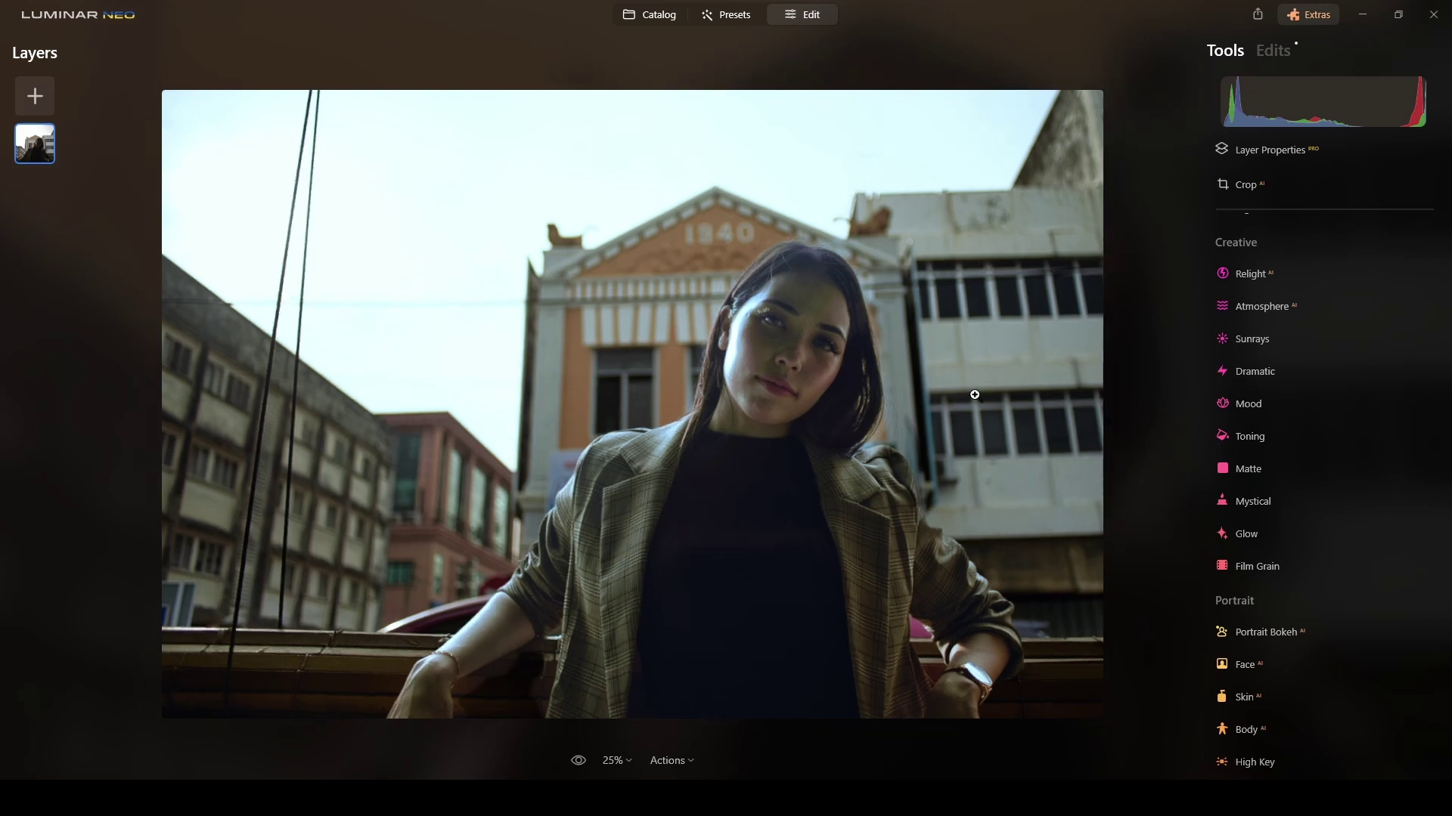
{"action": "scroll", "coordinate": [1255, 503], "scroll_direction": "down", "scroll_amount": 4}
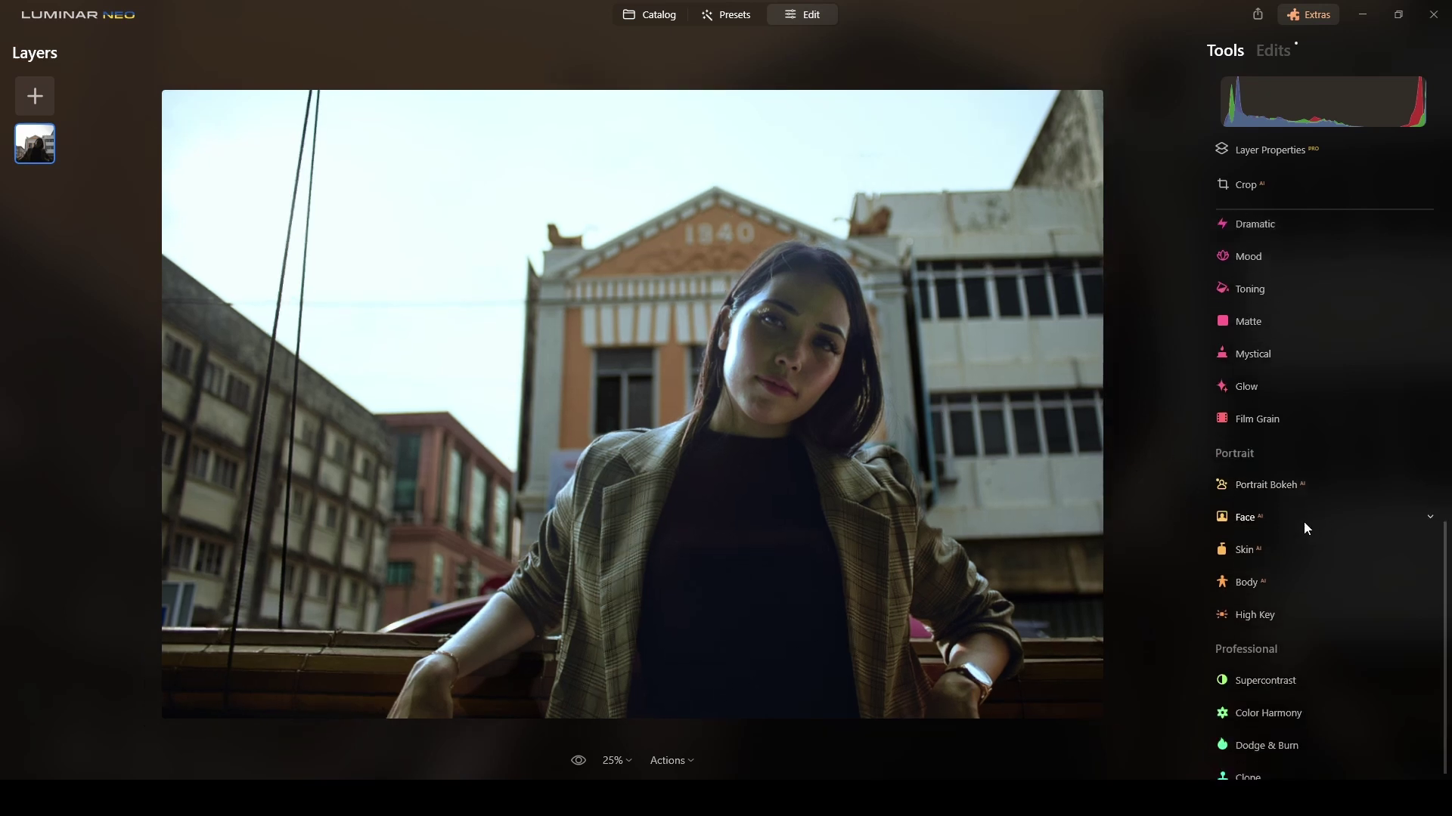
{"action": "left_click", "coordinate": [1240, 512]}
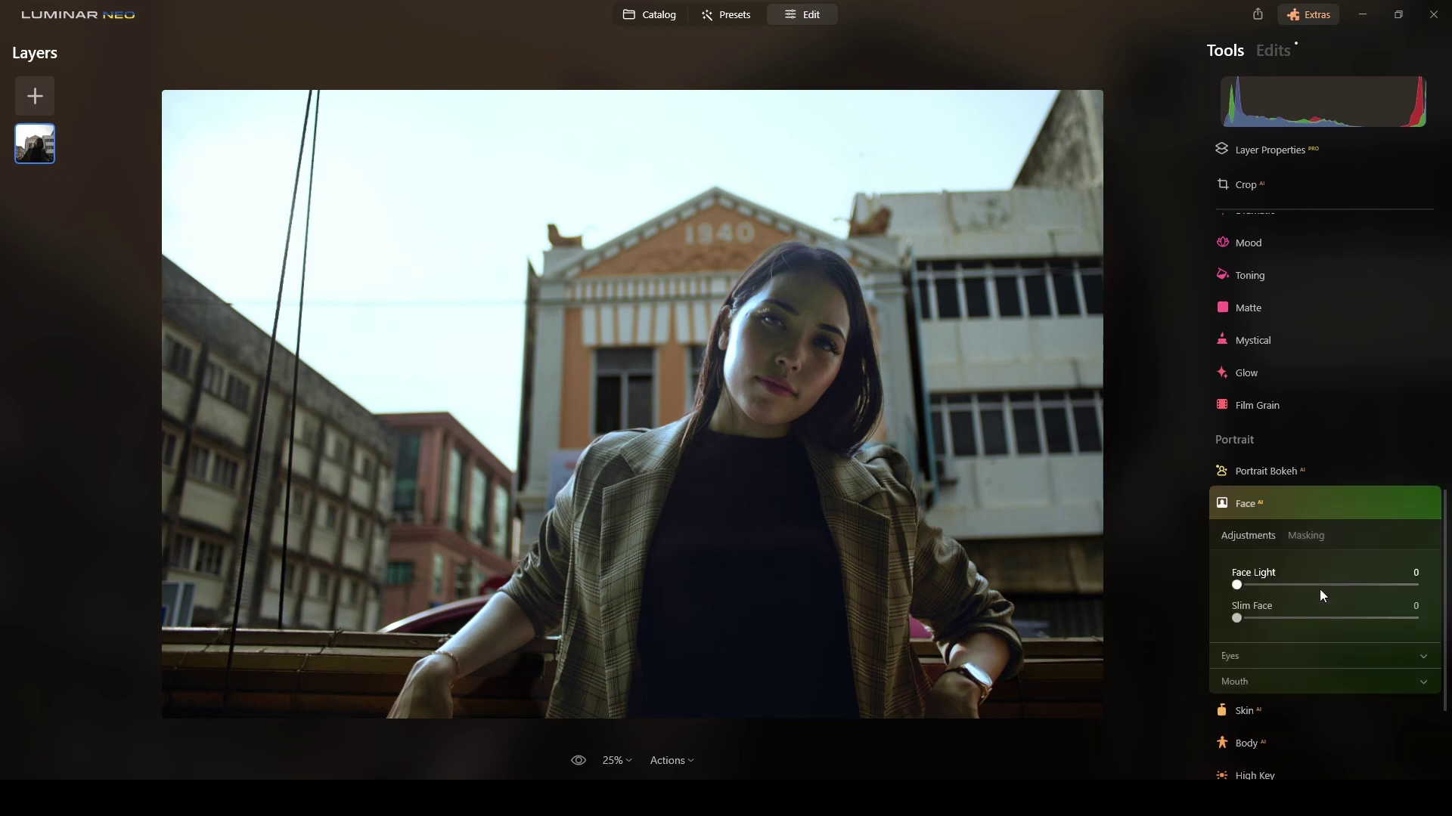
{"action": "left_click_drag", "start_coordinate": [1237, 586], "coordinate": [1262, 591]}
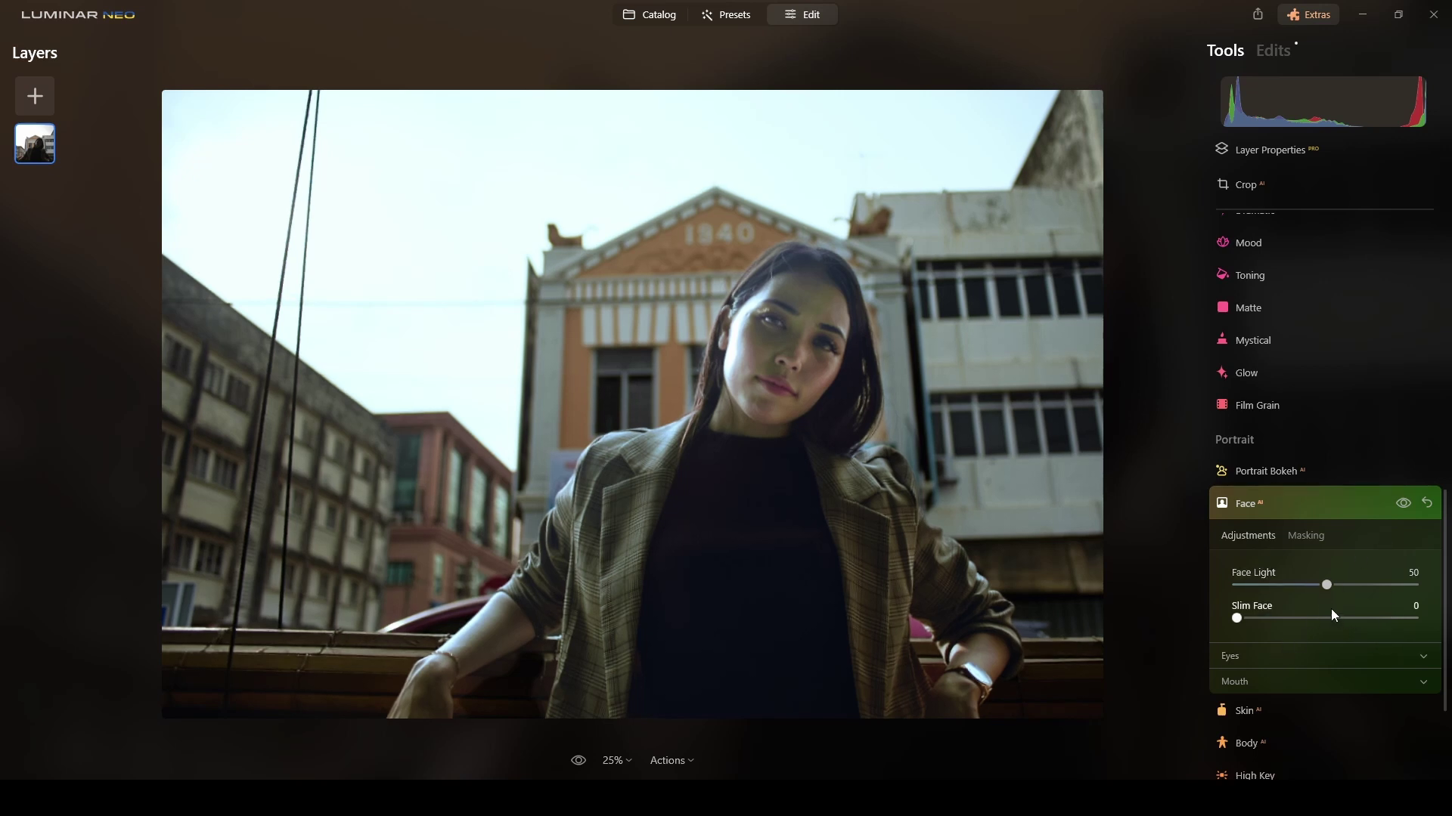
Smooth the skin with Skin Amount 50 and turn on Skin Defects Removal
{"action": "left_click", "coordinate": [1339, 501]}
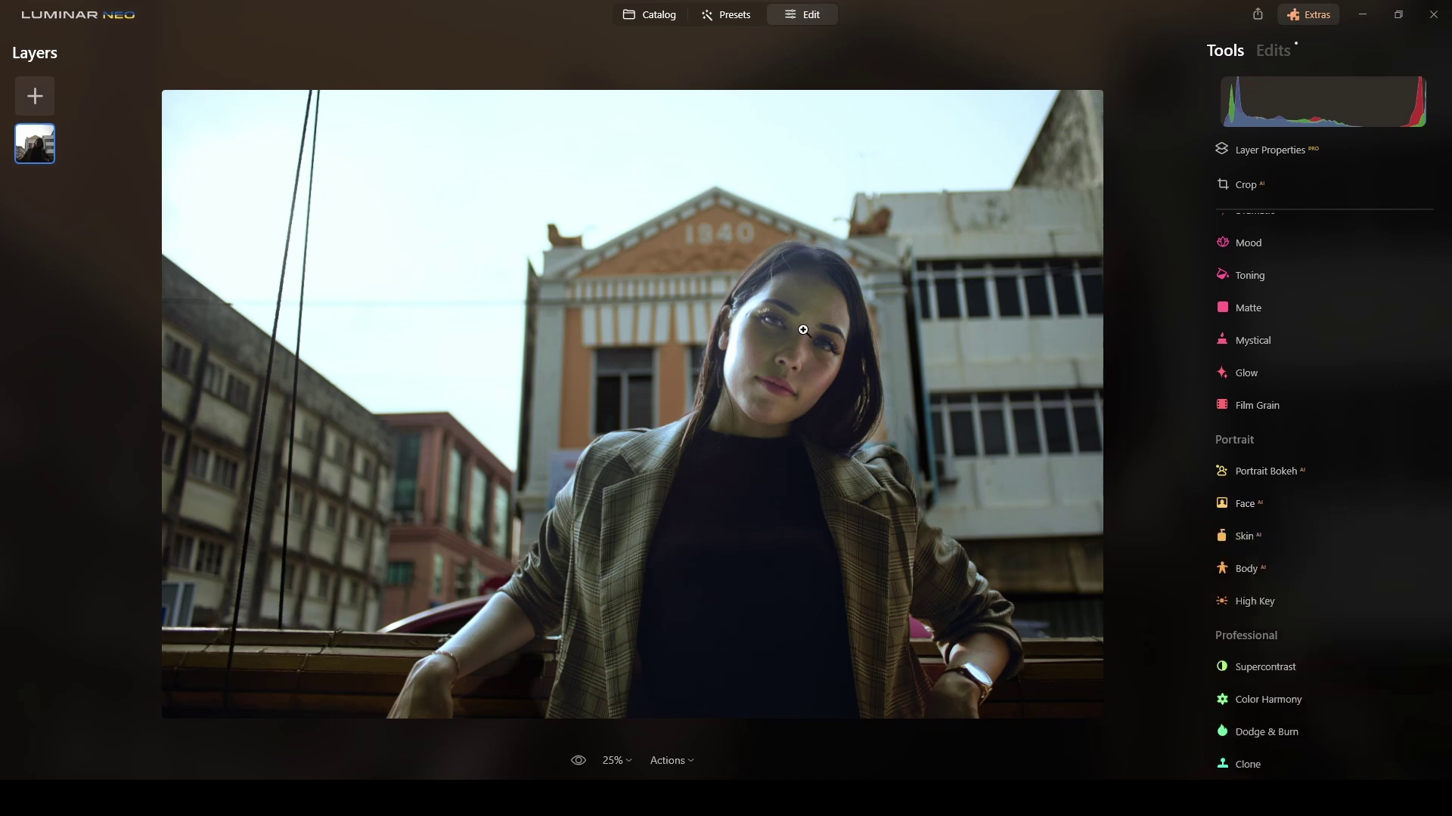
{"action": "left_click", "coordinate": [1241, 535]}
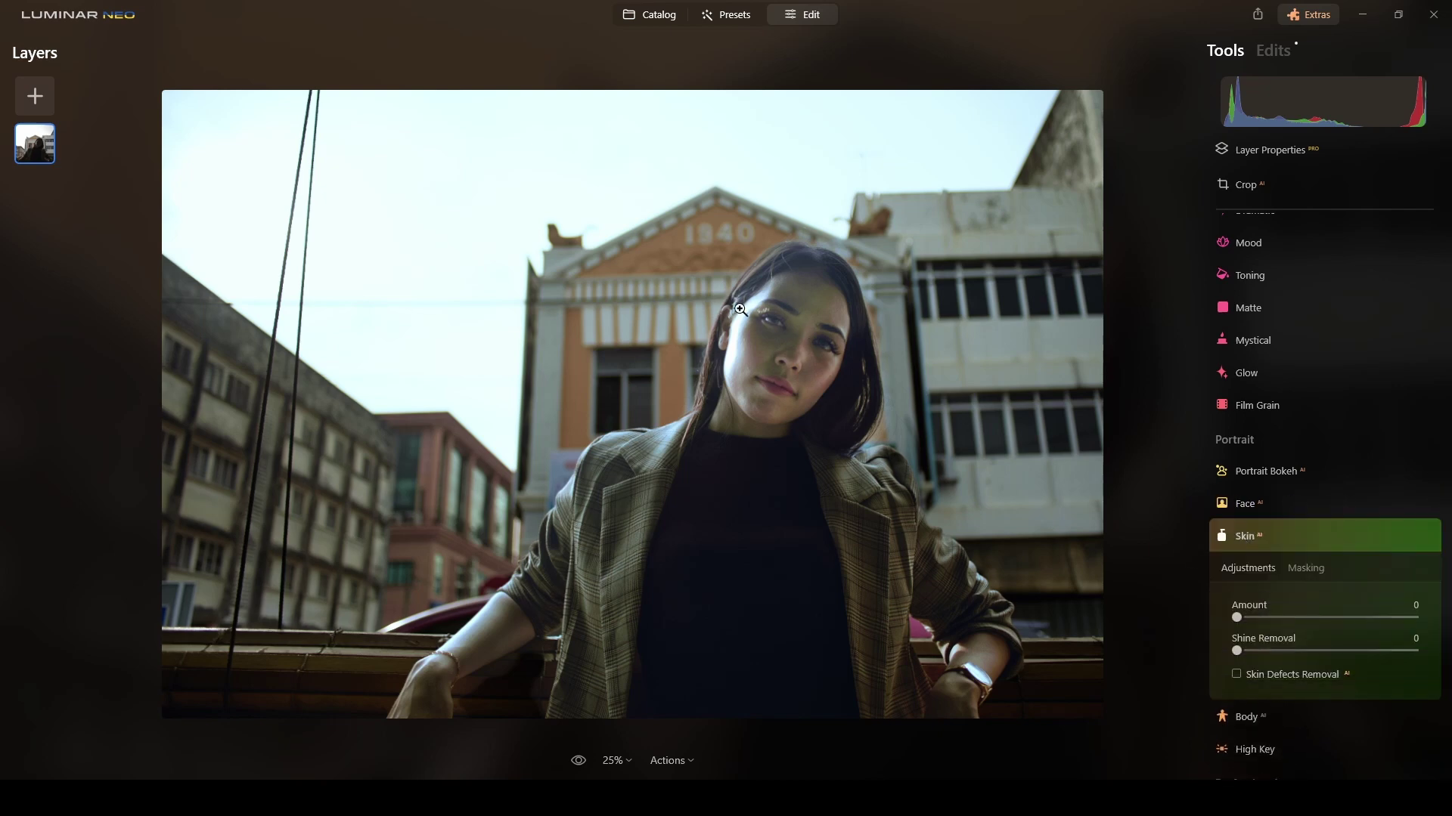
{"action": "scroll", "coordinate": [668, 356], "scroll_direction": "up", "scroll_amount": 3}
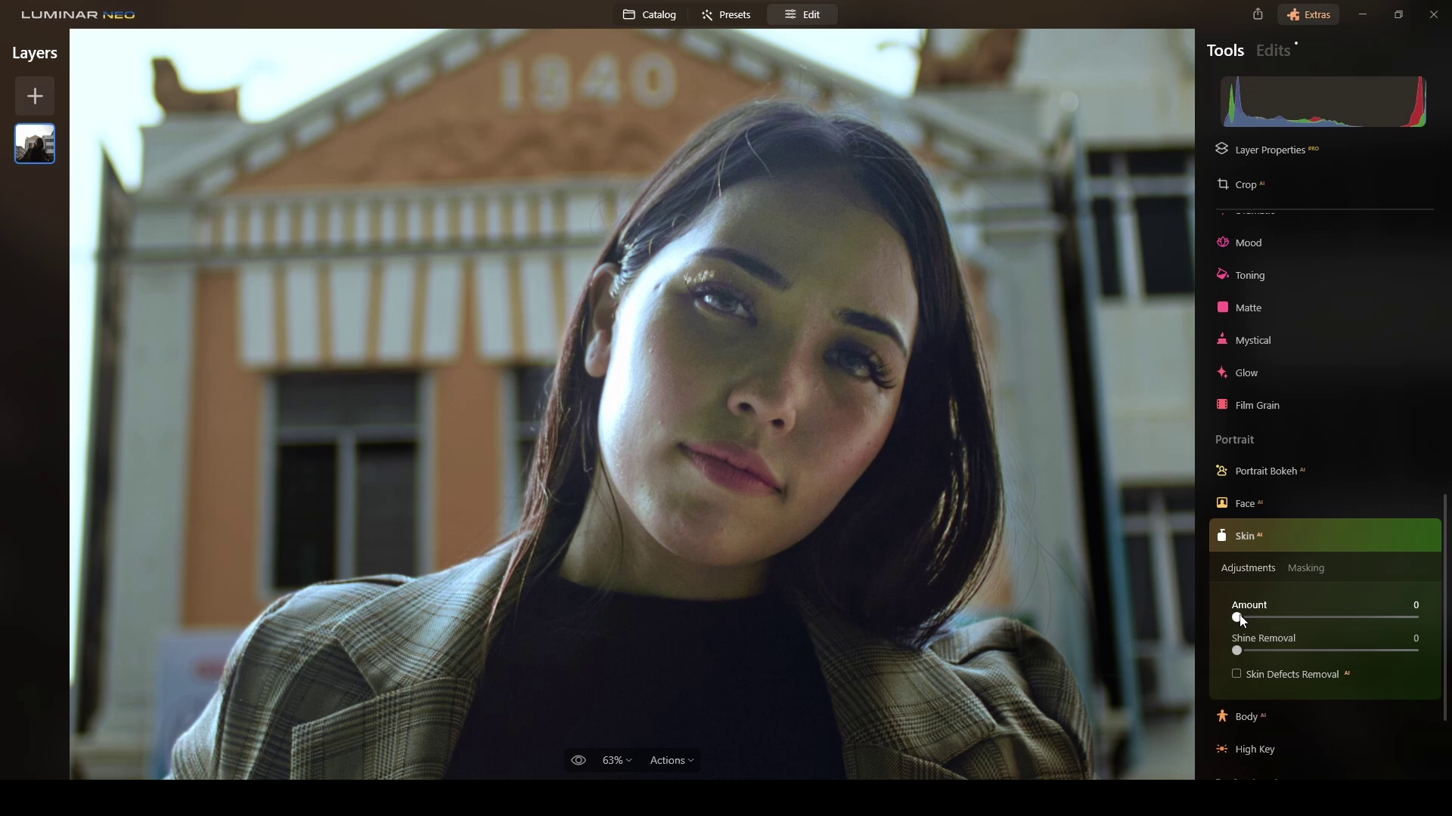
{"action": "left_click_drag", "start_coordinate": [1243, 622], "coordinate": [1329, 620]}
{"action": "left_click", "coordinate": [1237, 675]}
{"action": "left_click", "coordinate": [1330, 545]}
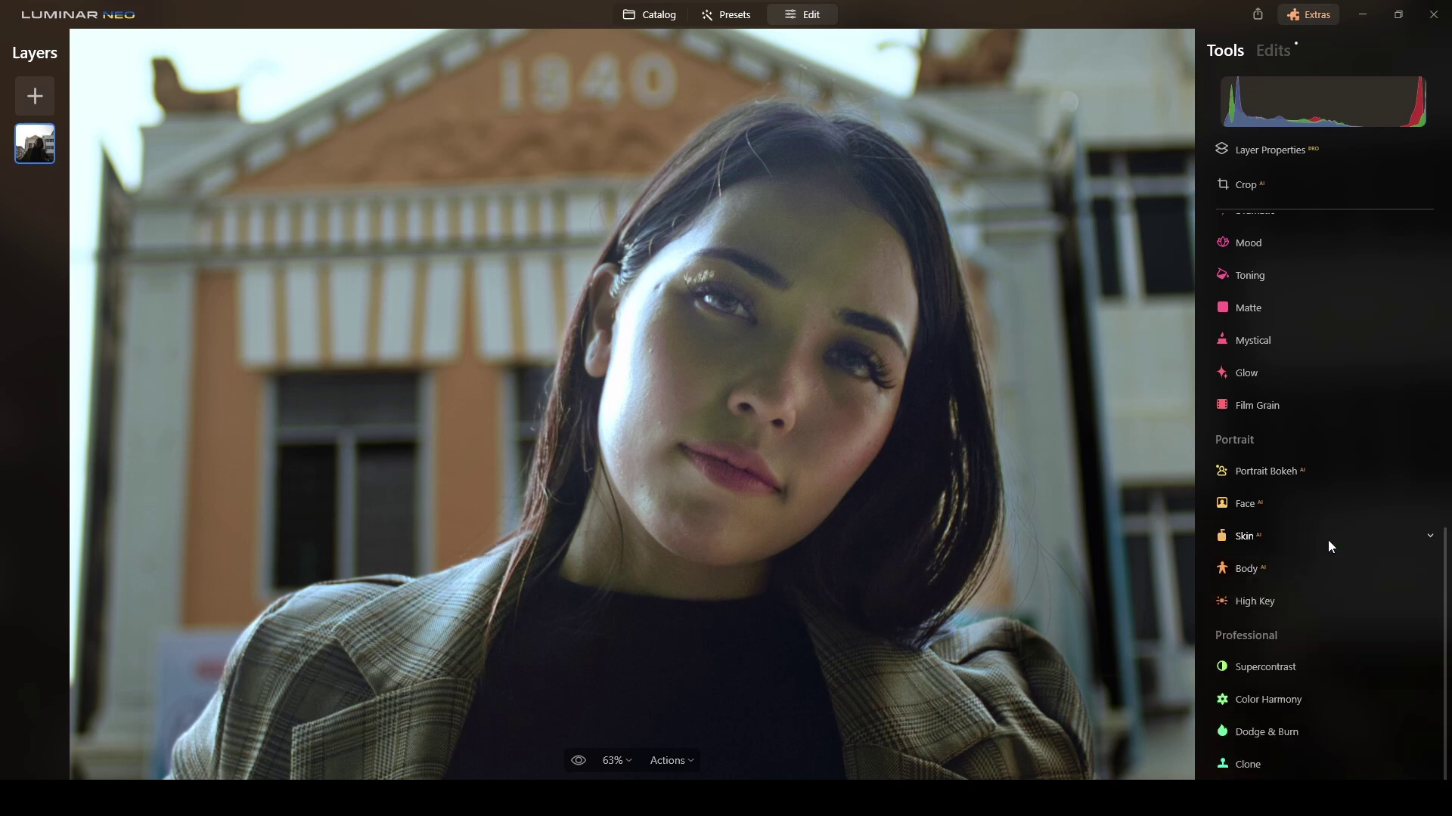
{"action": "key", "text": "ctrl+0"}
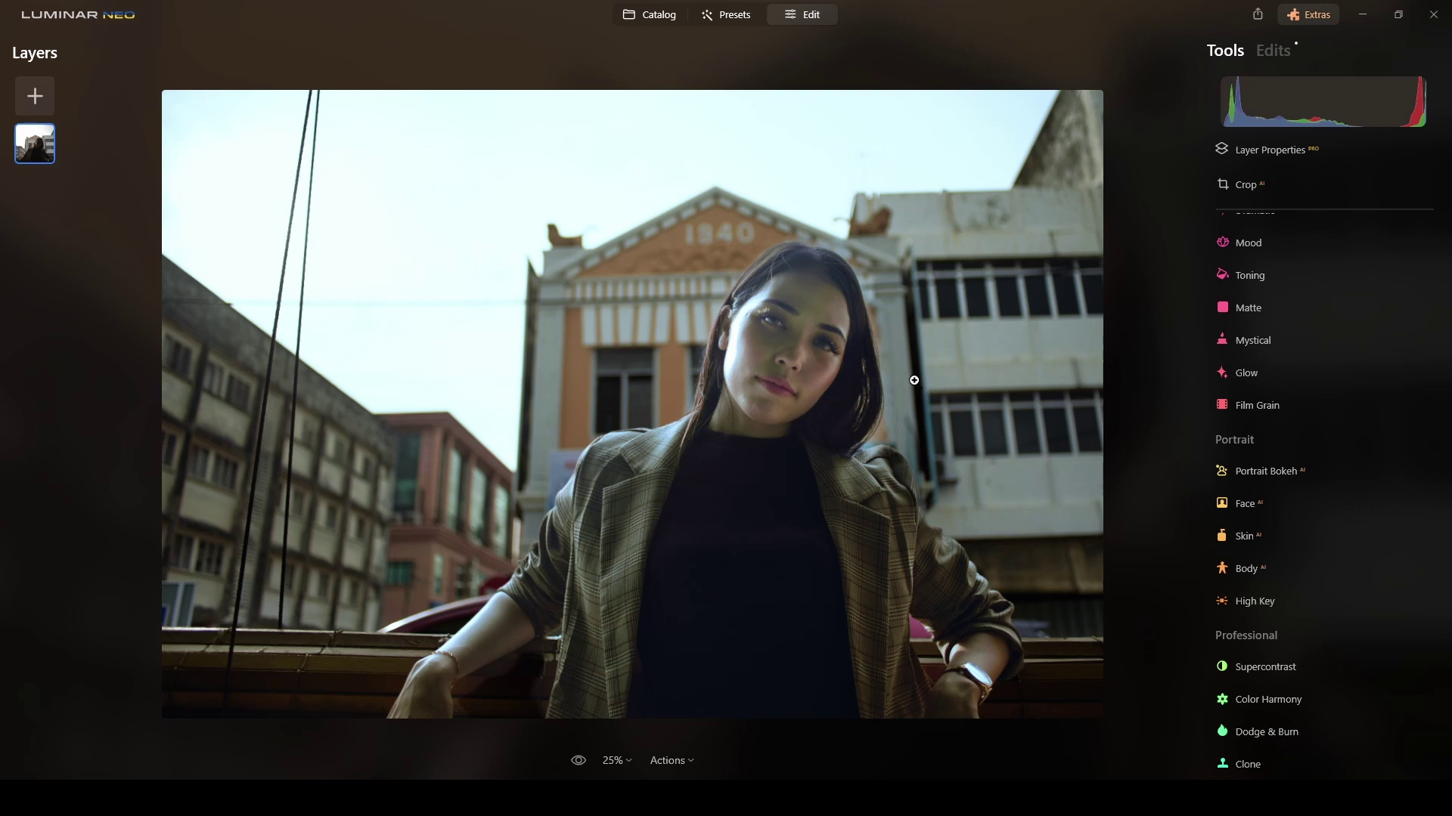
{"action": "scroll", "coordinate": [738, 470], "scroll_direction": "up", "scroll_amount": 5}
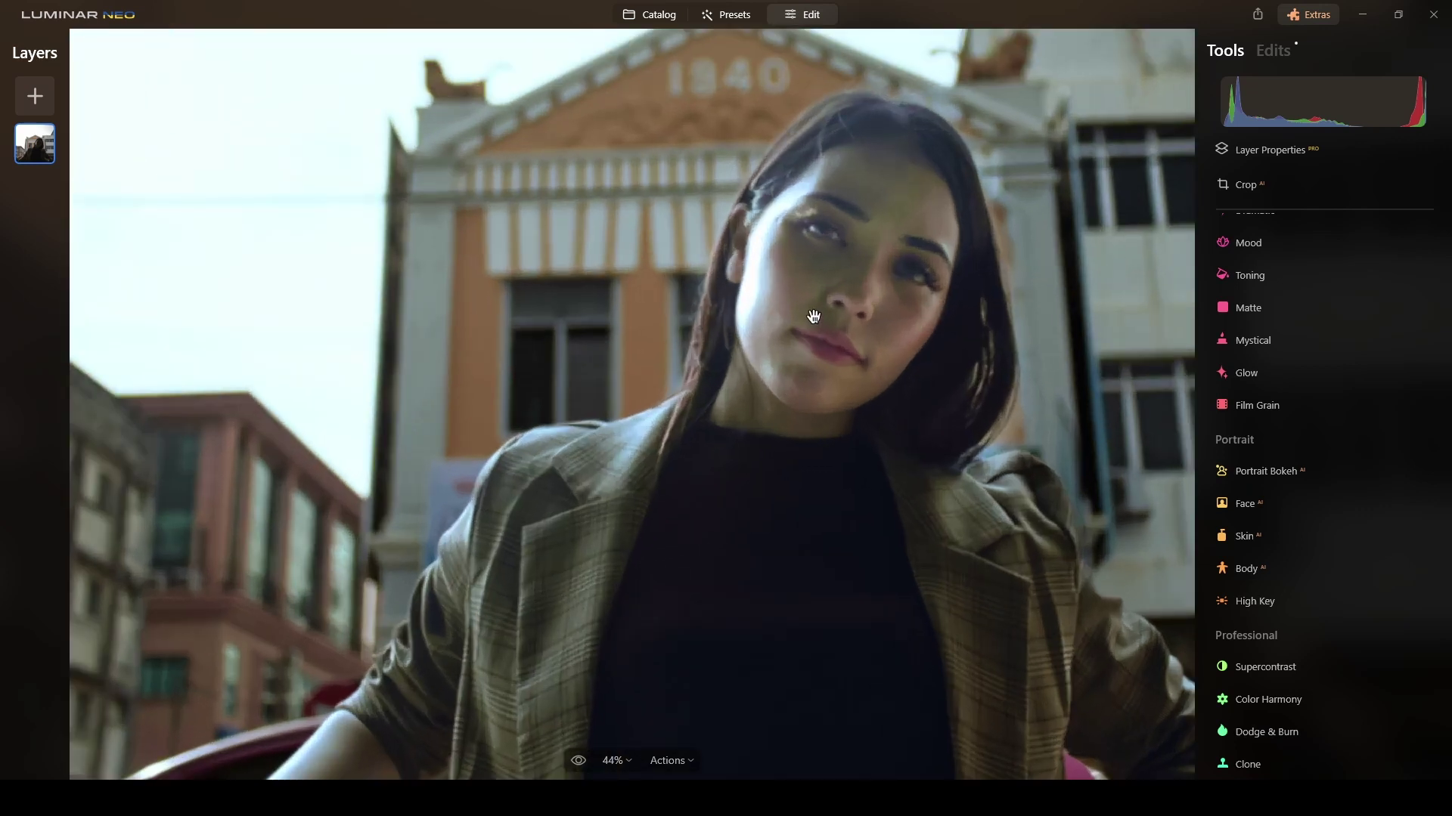
{"action": "left_click_drag", "start_coordinate": [813, 316], "coordinate": [781, 446]}
{"action": "scroll", "coordinate": [1258, 384], "scroll_direction": "up", "scroll_amount": 10}
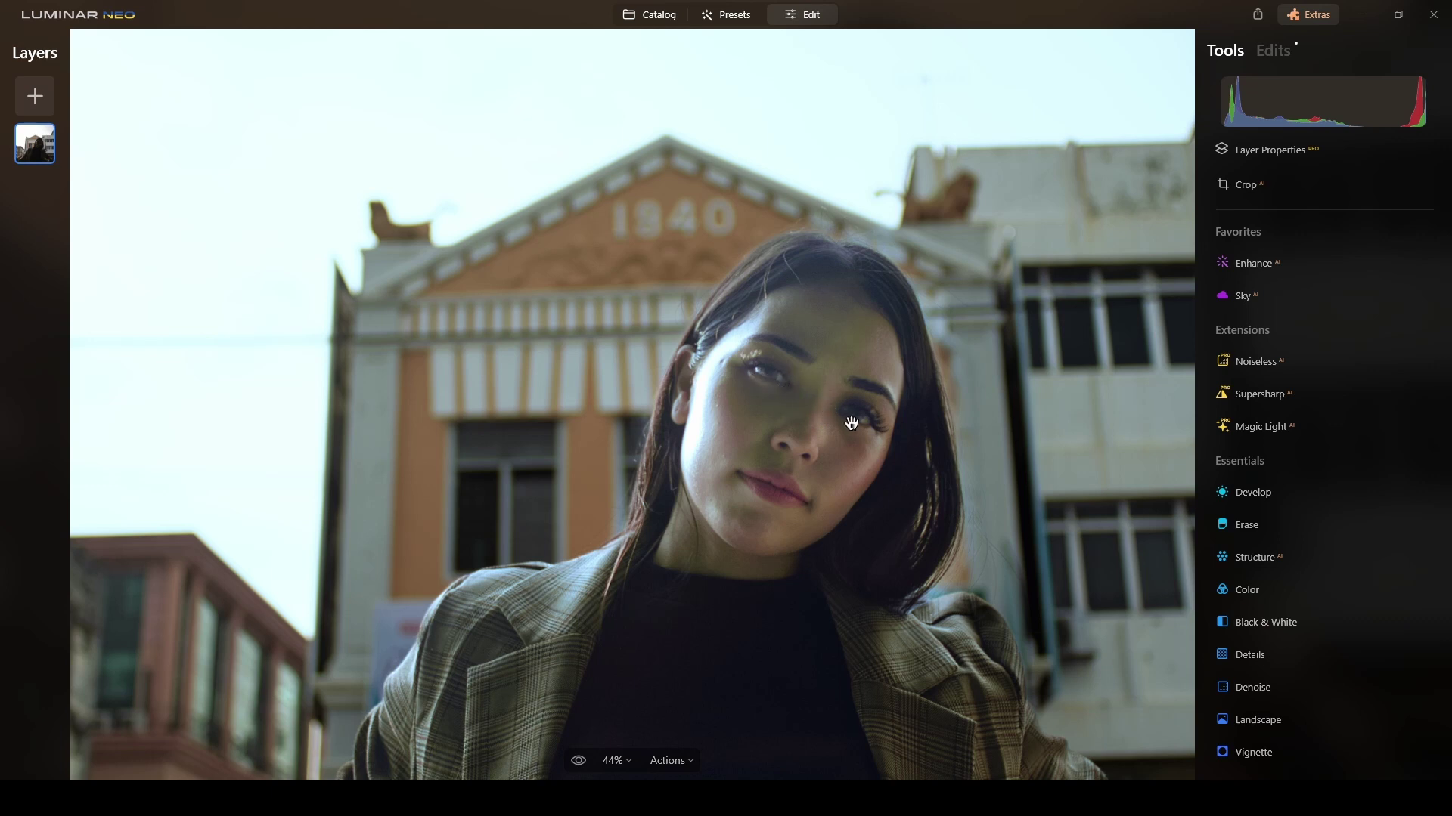
{"action": "scroll", "coordinate": [824, 420], "scroll_direction": "up", "scroll_amount": 2}
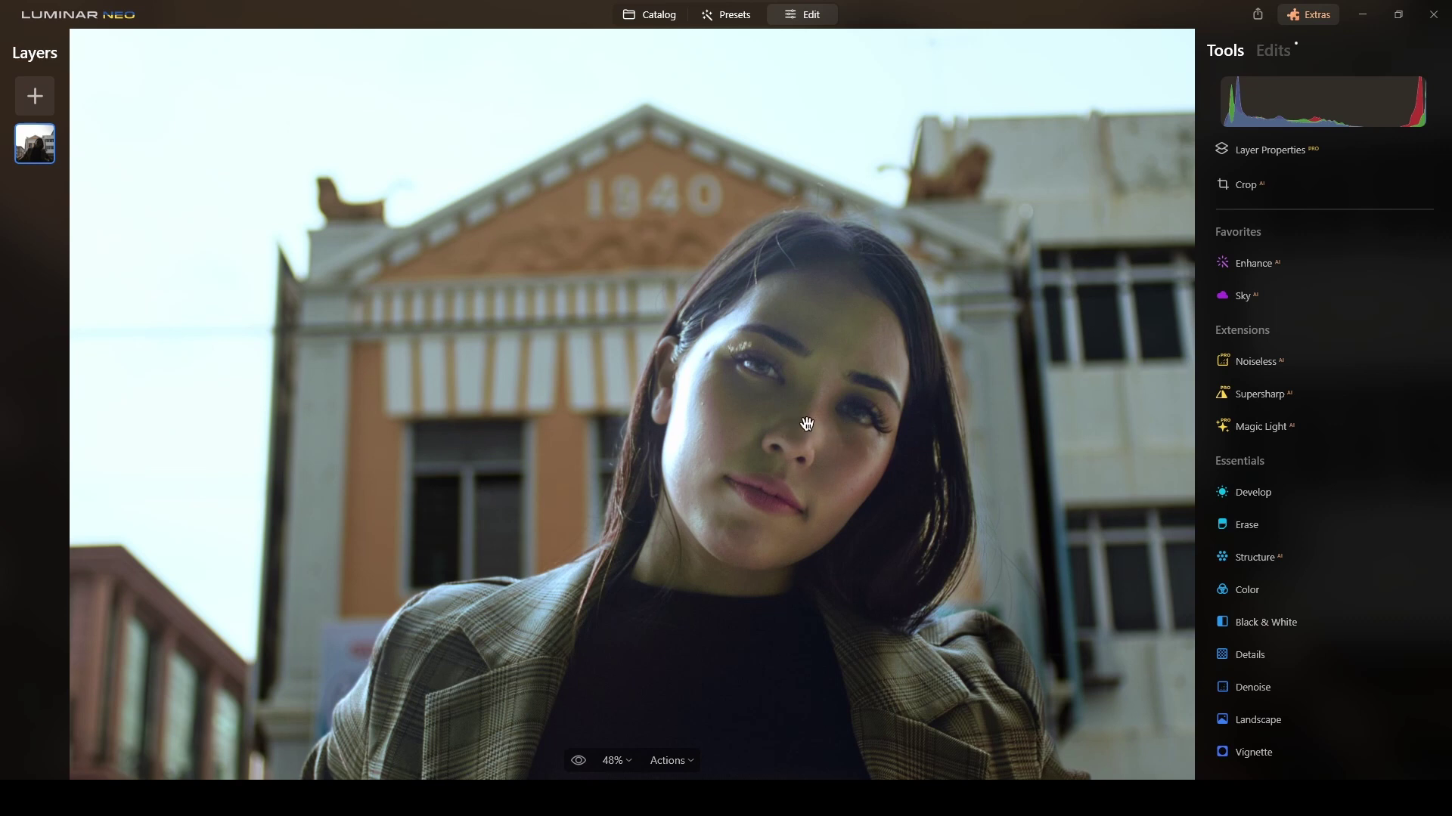
{"action": "scroll", "coordinate": [811, 395], "scroll_direction": "down", "scroll_amount": 2}
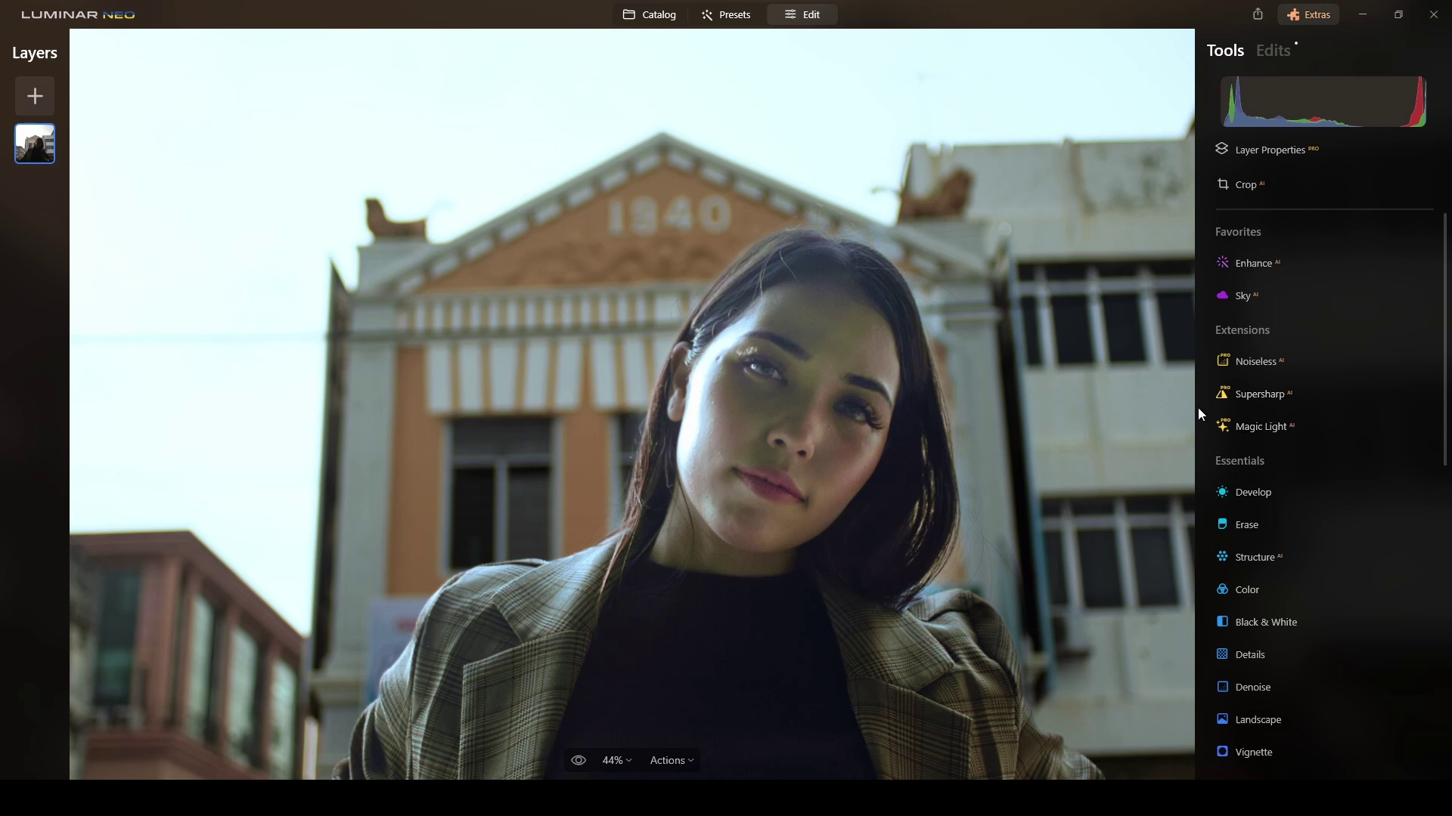
Apply Supersharp at Low strength with Face Enhancer turned on
{"action": "left_click", "coordinate": [1260, 399]}
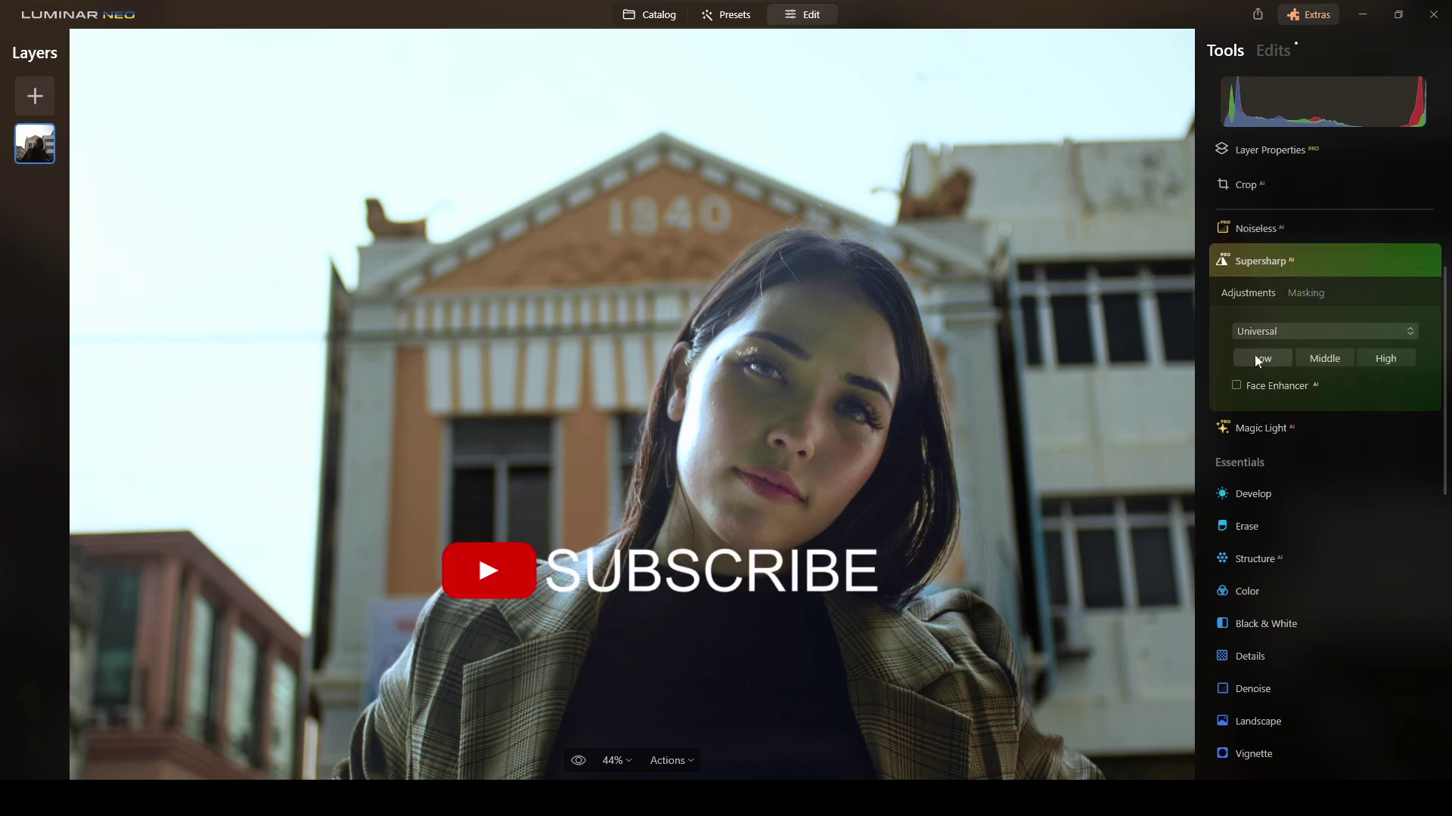
{"action": "left_click", "coordinate": [1236, 386]}
{"action": "left_click", "coordinate": [1265, 361]}
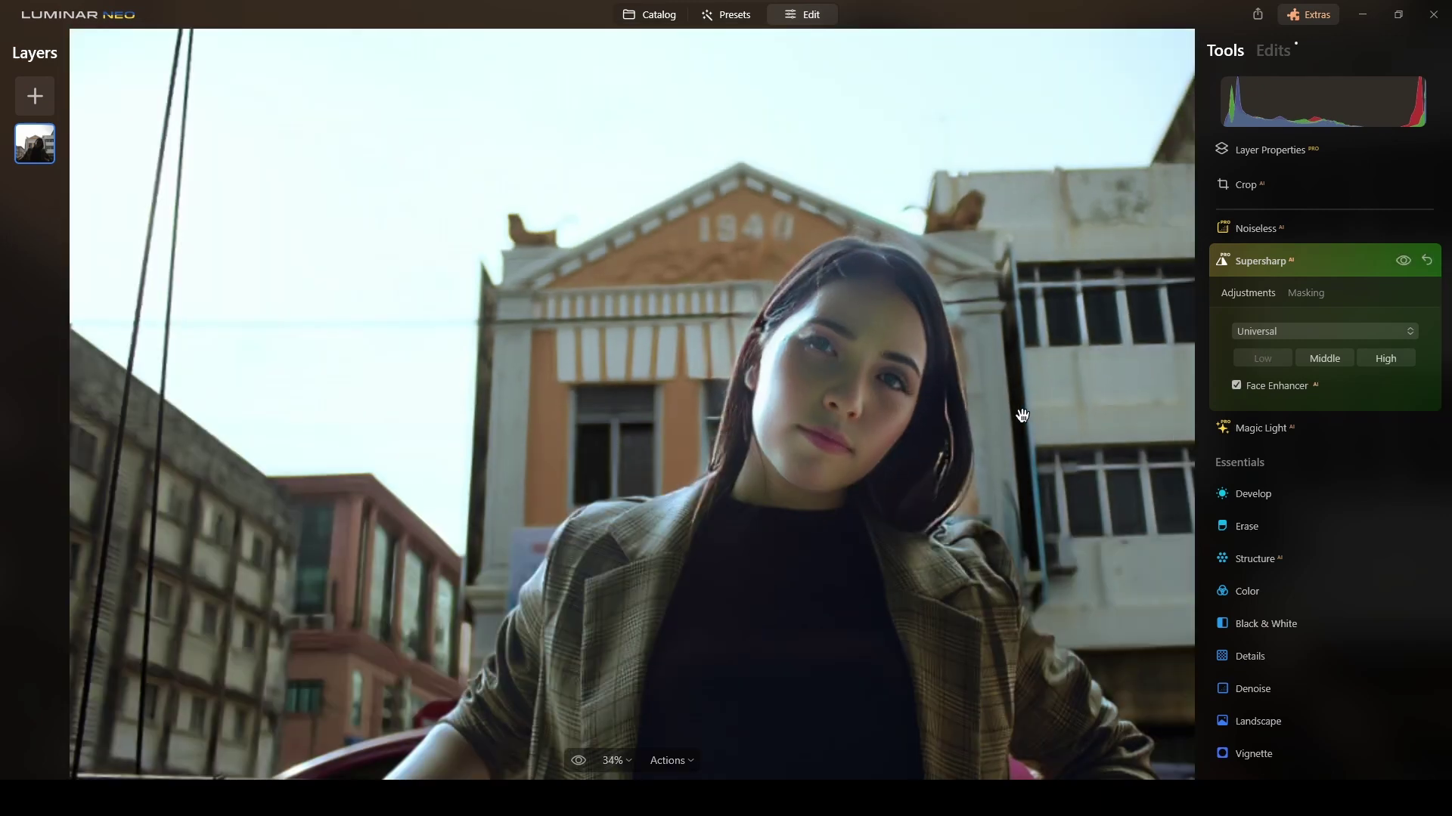
Toggle Supersharp off and on to compare, then bring up its Masking options
{"action": "double_click", "coordinate": [1020, 412]}
{"action": "left_click", "coordinate": [1402, 261]}
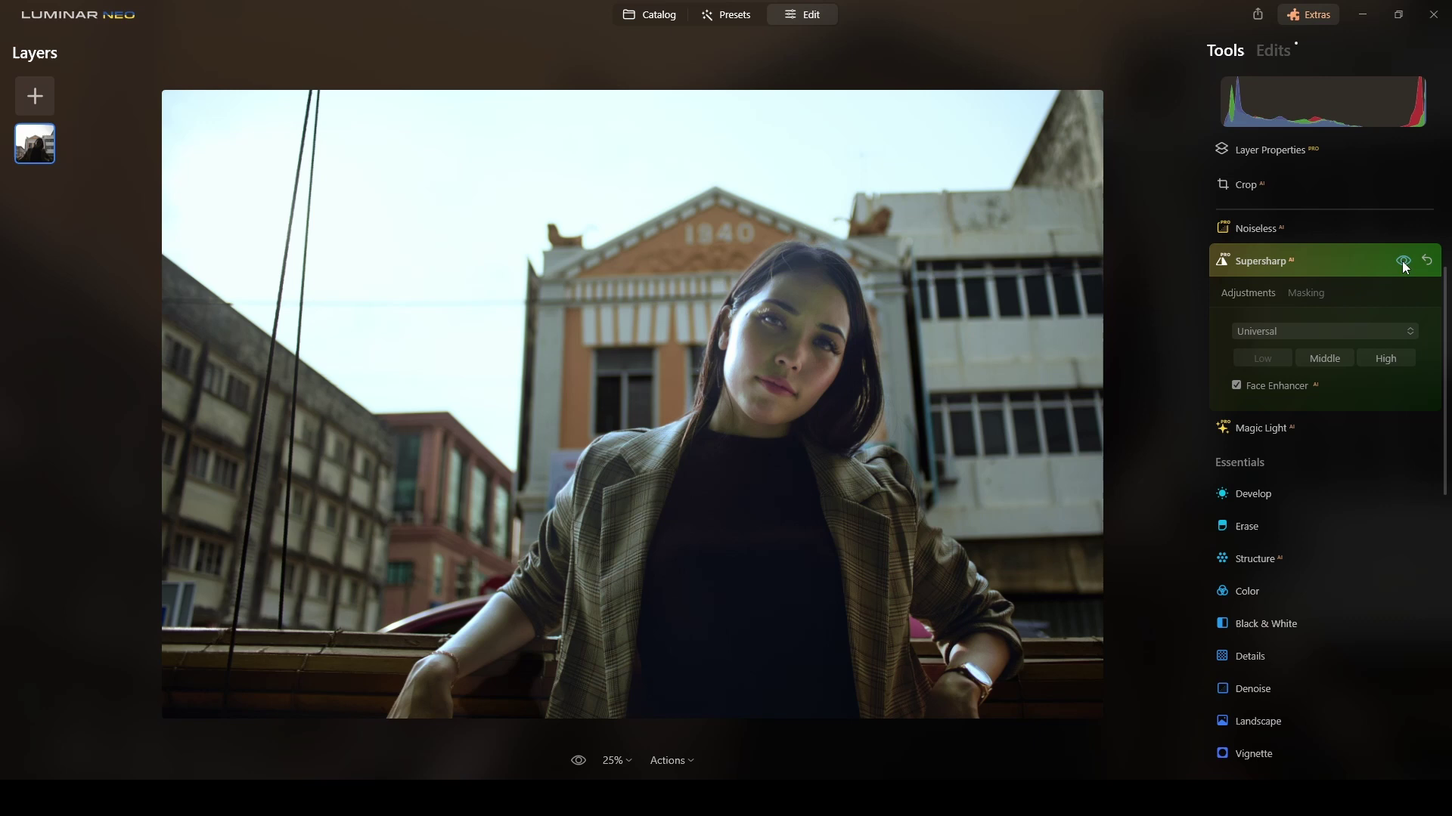
{"action": "left_click", "coordinate": [1402, 262]}
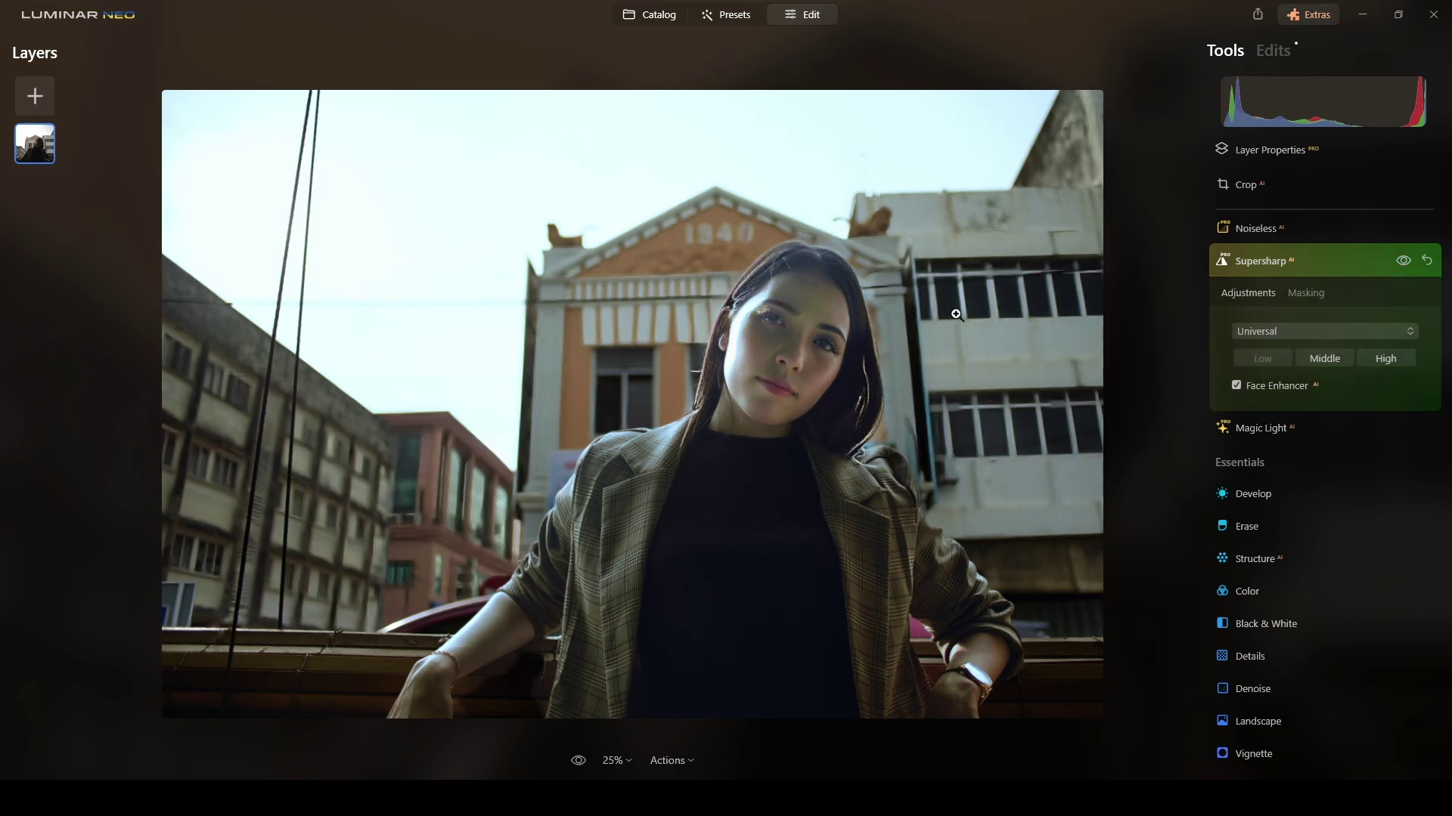
{"action": "left_click", "coordinate": [1407, 262]}
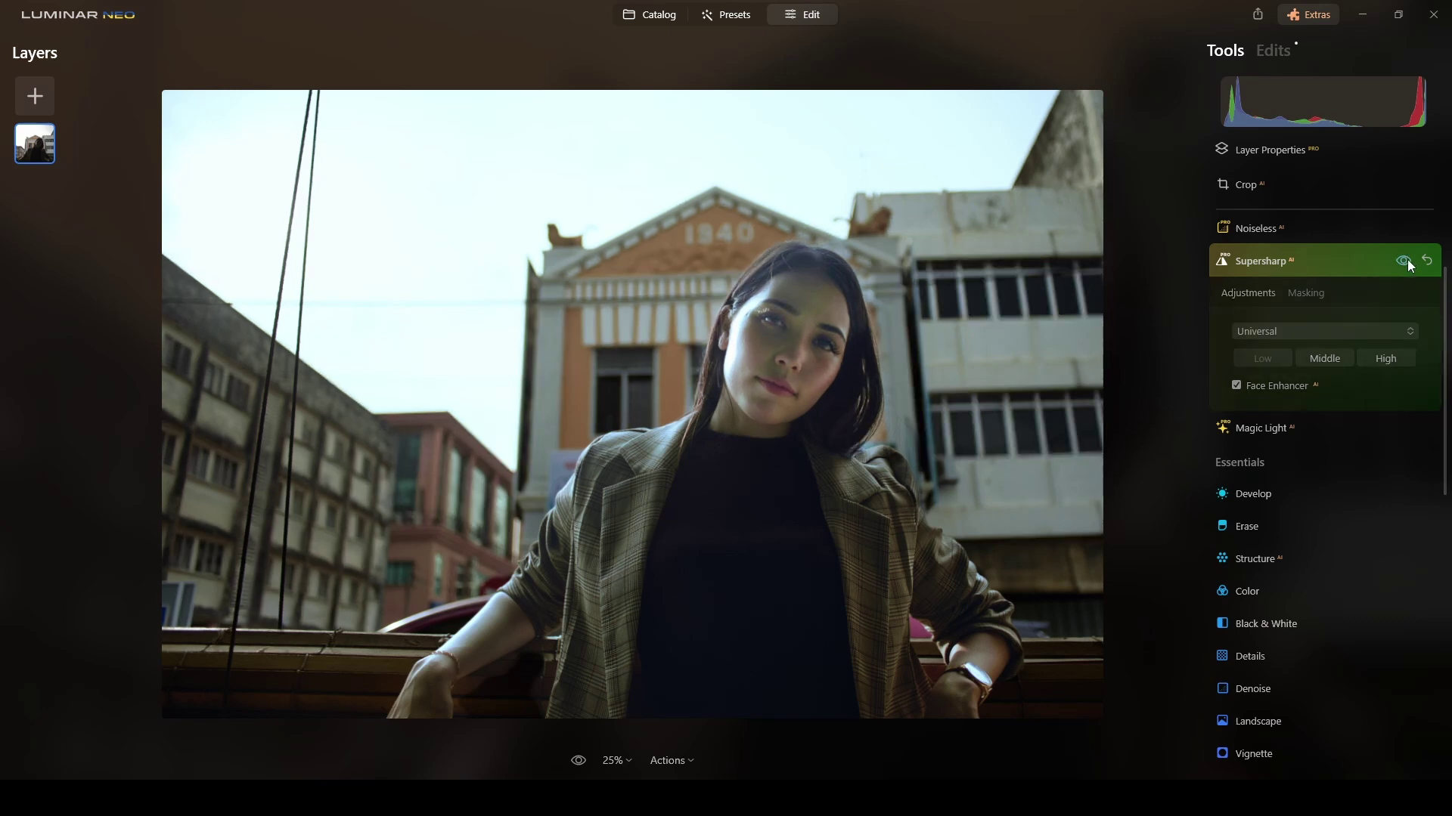
{"action": "left_click", "coordinate": [1408, 262]}
{"action": "scroll", "coordinate": [800, 331], "scroll_direction": "up", "scroll_amount": 3}
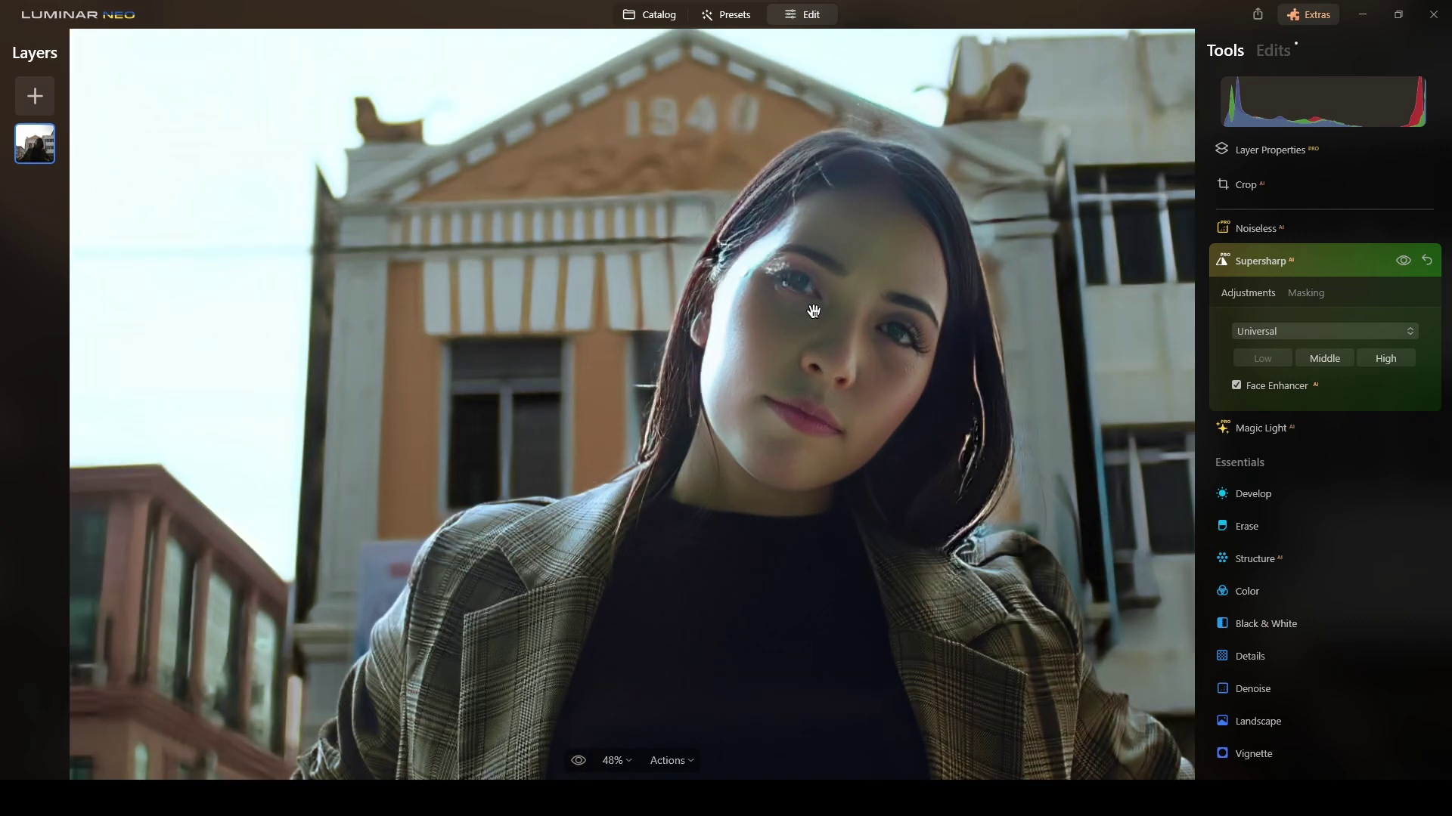
{"action": "left_click_drag", "start_coordinate": [814, 312], "coordinate": [802, 391]}
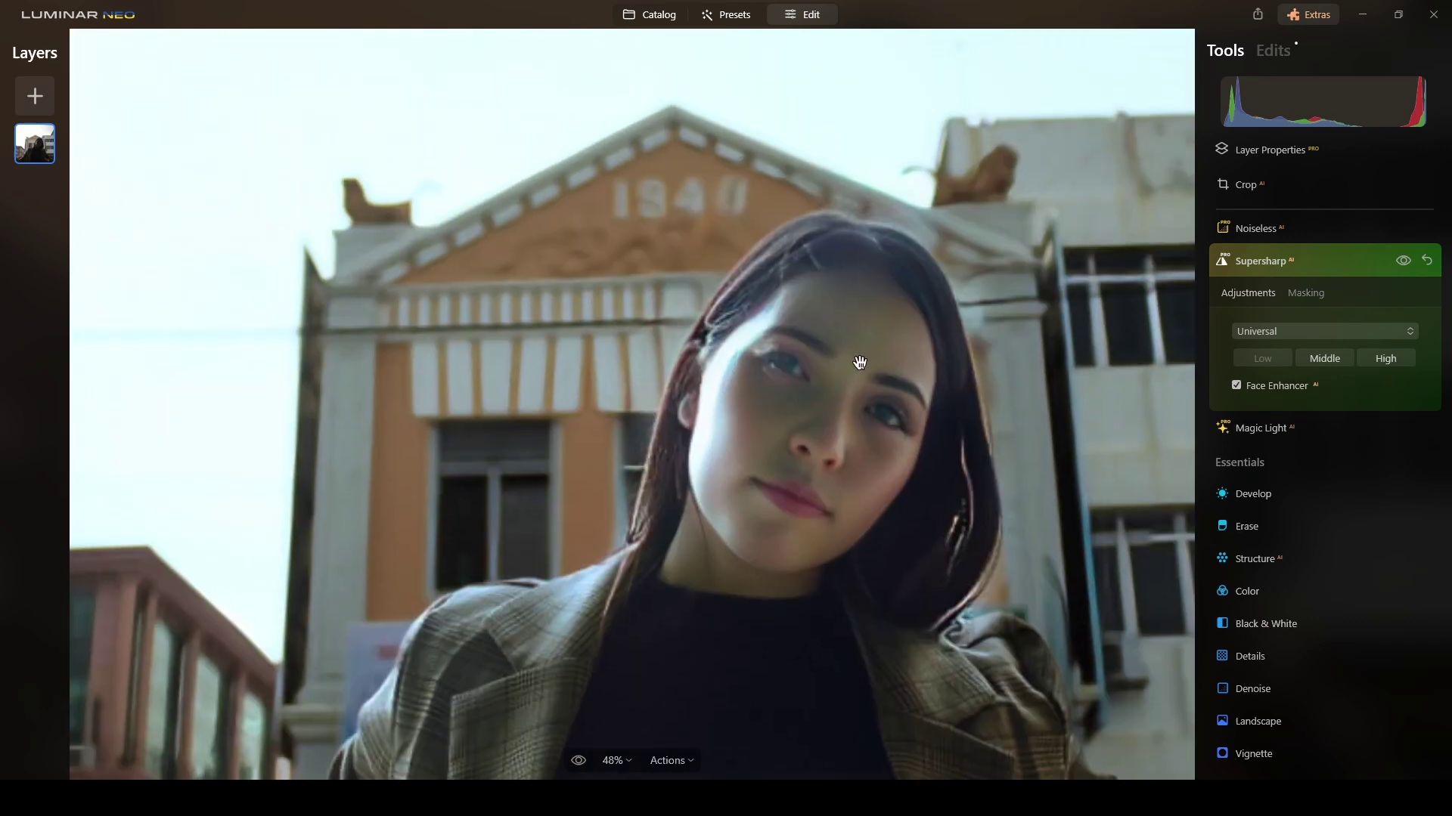
{"action": "left_click", "coordinate": [1304, 295]}
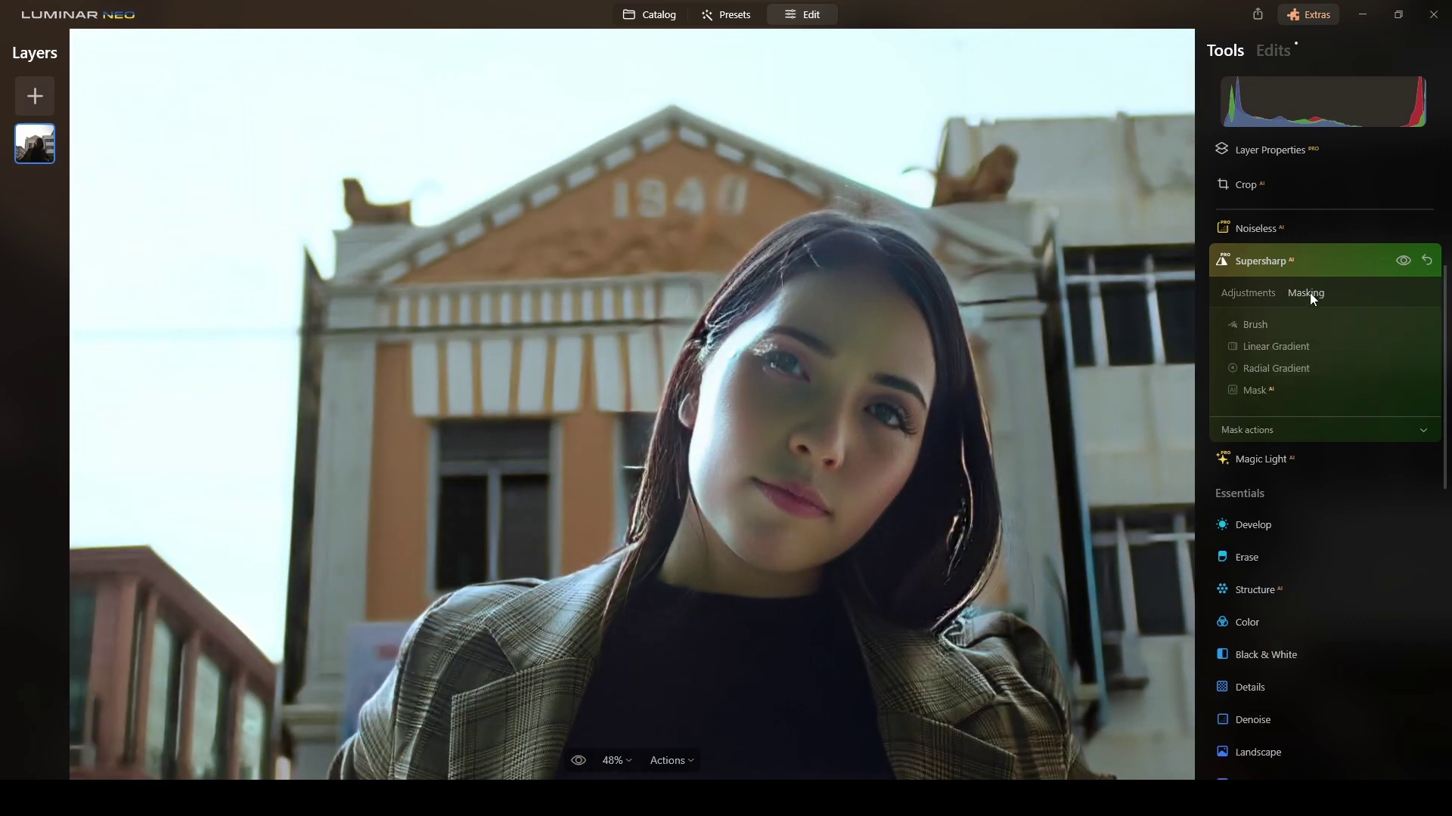
Set up a Supersharp mask brush in Erase mode with Strength 60 and Size 41
{"action": "left_click", "coordinate": [1262, 328]}
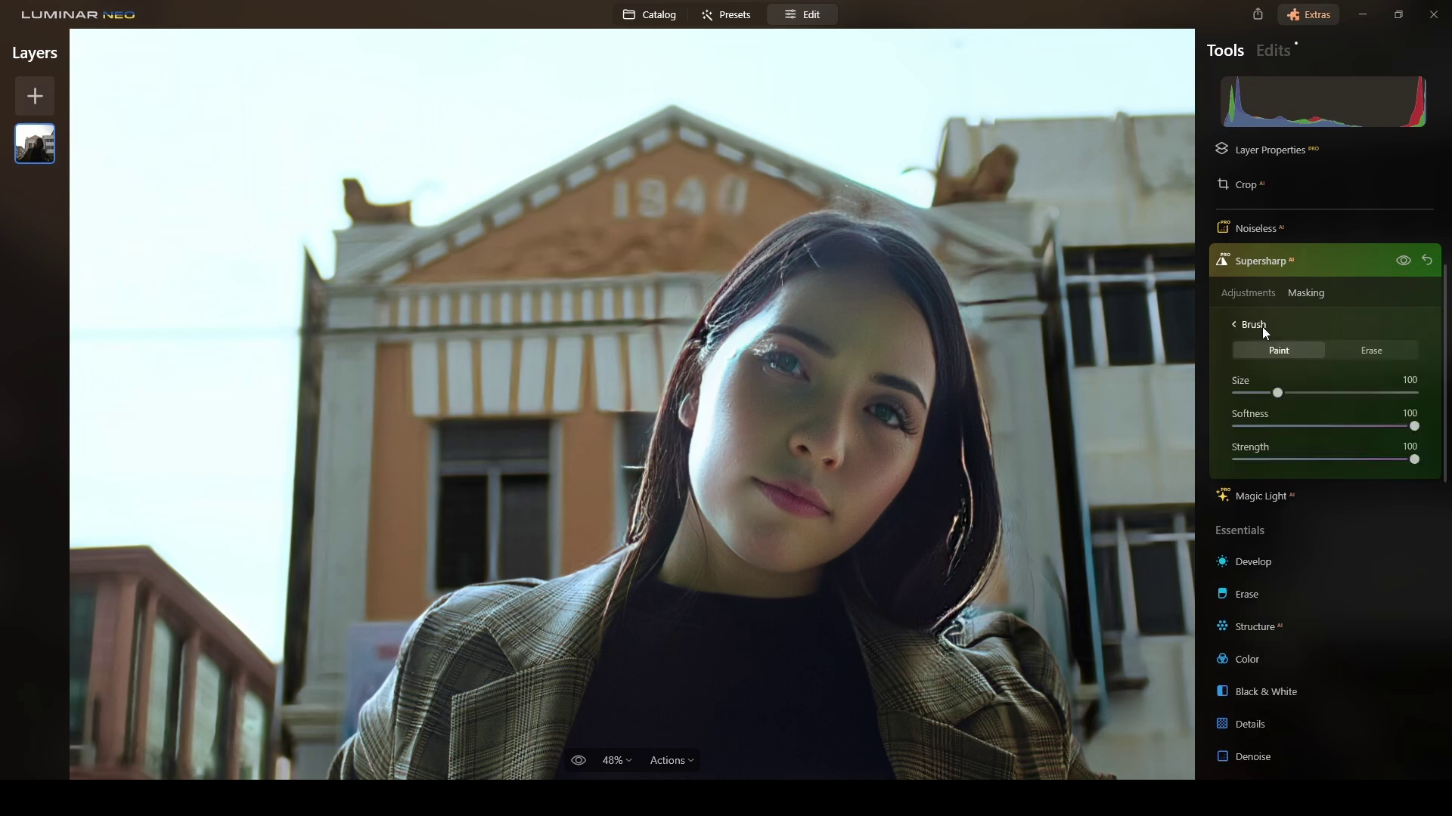
{"action": "left_click", "coordinate": [1374, 350]}
{"action": "left_click_drag", "start_coordinate": [1413, 459], "coordinate": [1344, 462]}
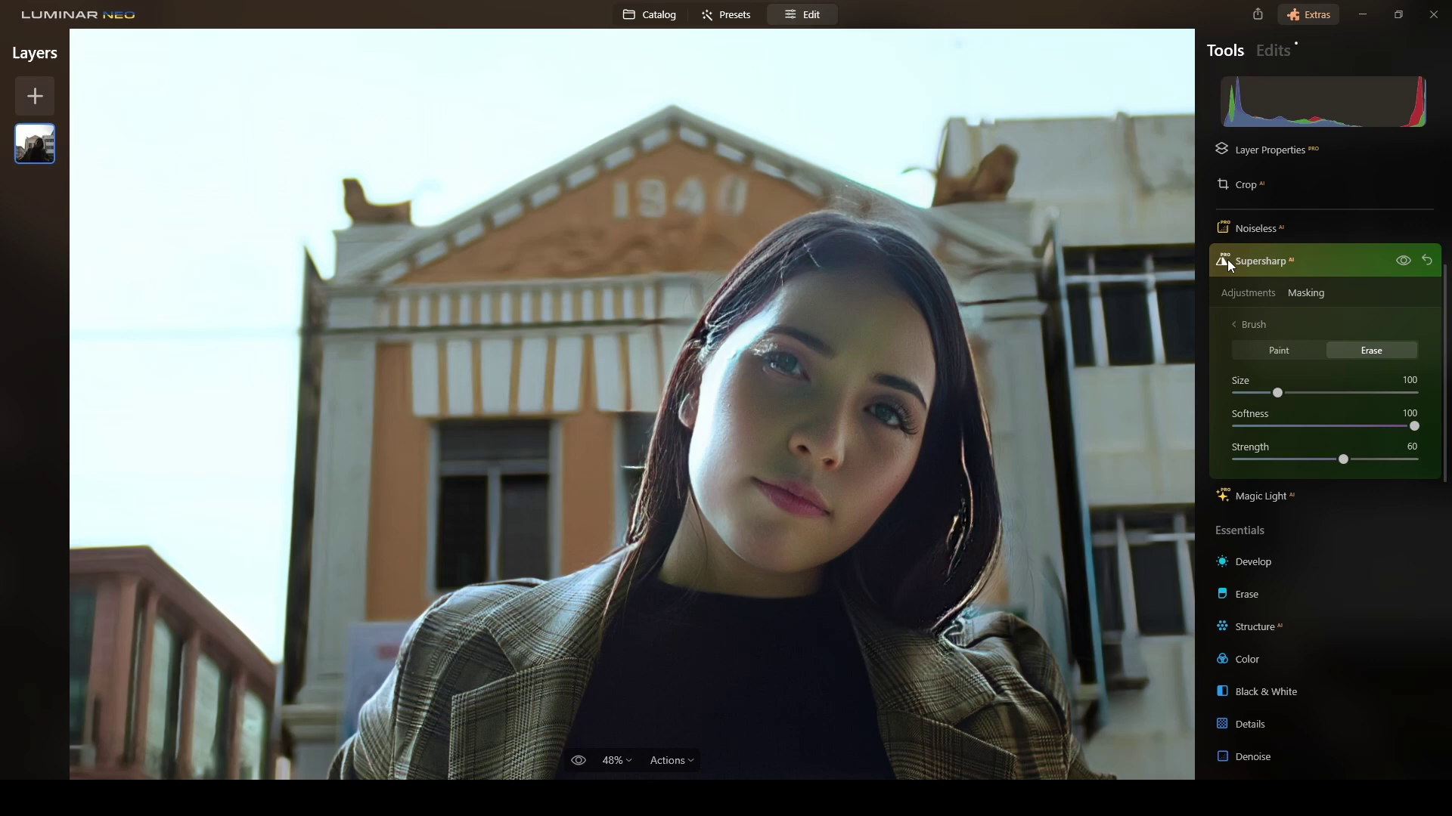
{"action": "left_click_drag", "start_coordinate": [1278, 393], "coordinate": [1251, 393]}
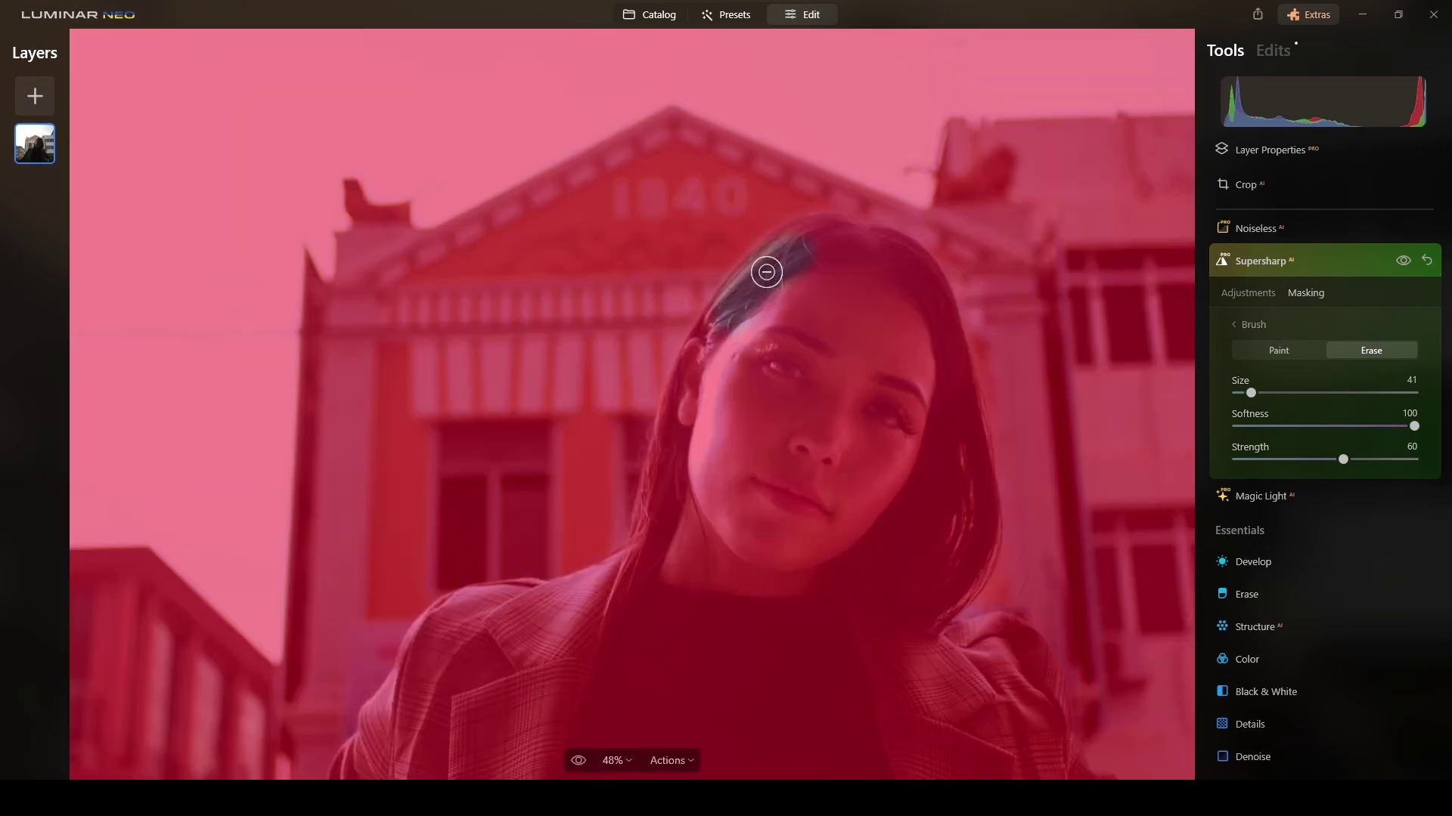
Erase the sharpening from the woman's left and right hair strands
{"action": "mouse_move", "coordinate": [691, 361]}
{"action": "left_mouse_down"}
{"action": "mouse_move", "coordinate": [651, 496]}
{"action": "mouse_move", "coordinate": [661, 479]}
{"action": "left_mouse_up"}
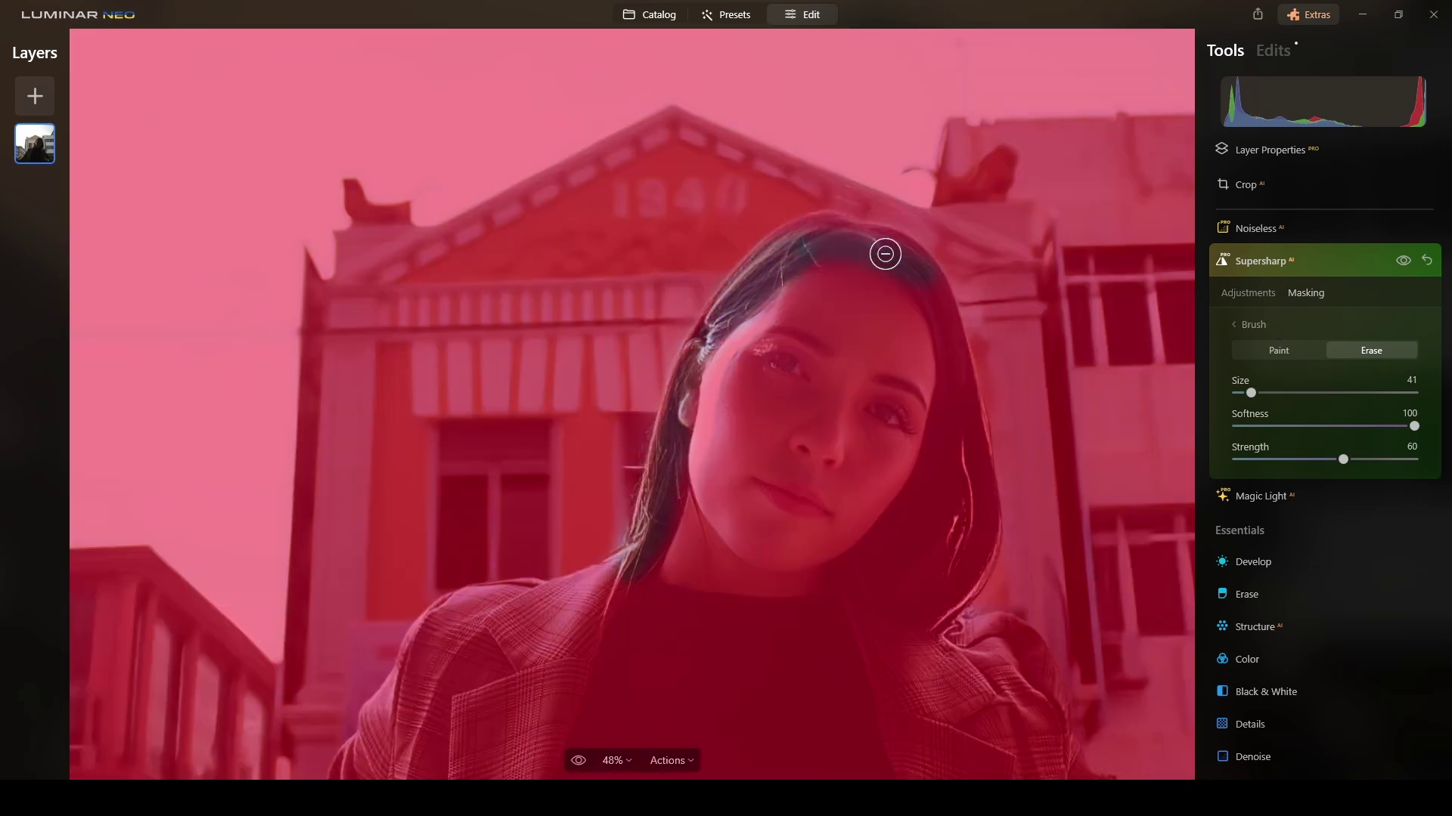
{"action": "mouse_move", "coordinate": [942, 337]}
{"action": "left_mouse_down"}
{"action": "mouse_move", "coordinate": [974, 546]}
{"action": "mouse_move", "coordinate": [944, 603]}
{"action": "mouse_move", "coordinate": [966, 497]}
{"action": "mouse_move", "coordinate": [964, 561]}
{"action": "mouse_move", "coordinate": [929, 626]}
{"action": "mouse_move", "coordinate": [971, 556]}
{"action": "mouse_move", "coordinate": [969, 414]}
{"action": "mouse_move", "coordinate": [965, 551]}
{"action": "left_mouse_up"}
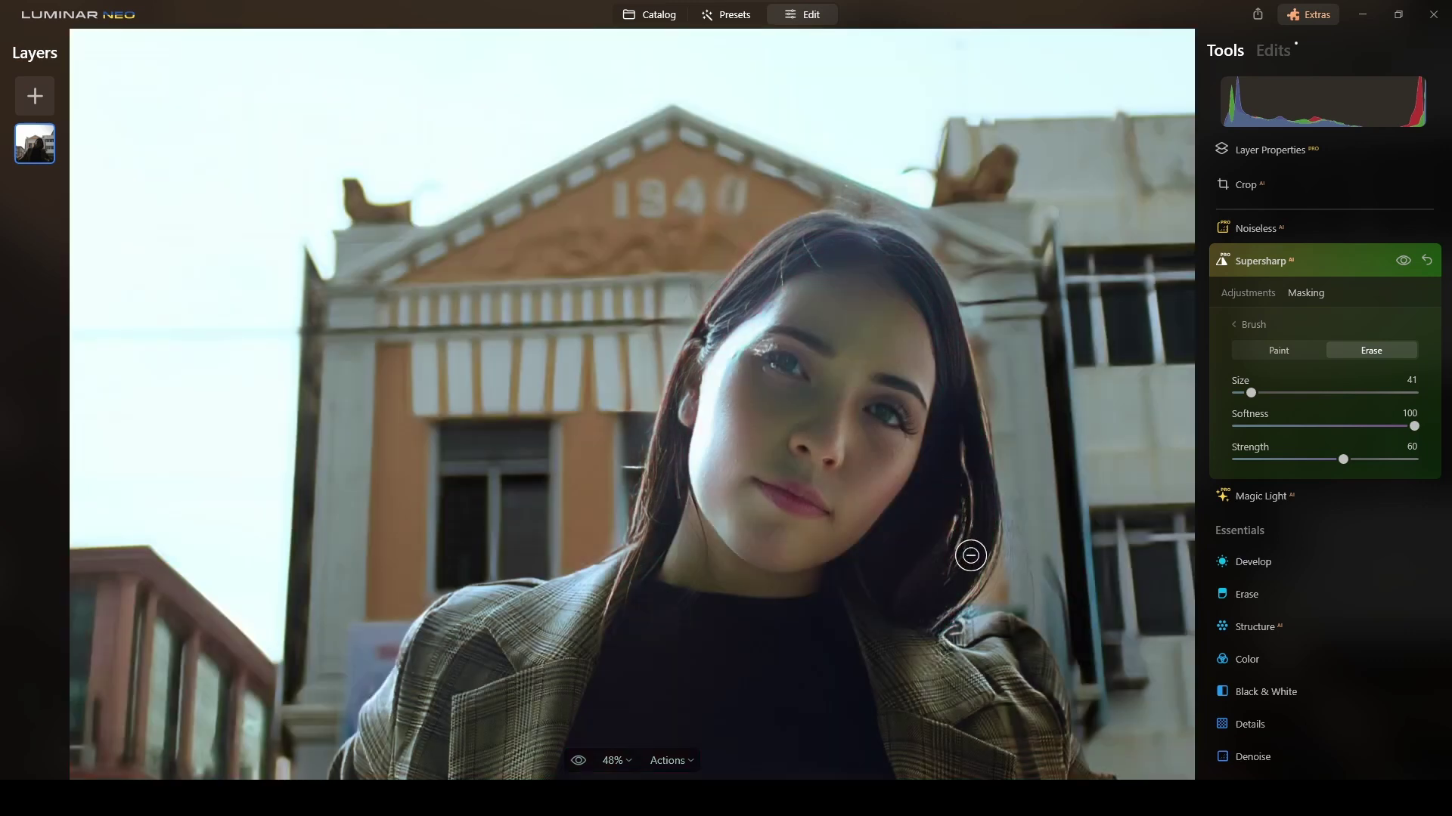
{"action": "mouse_move", "coordinate": [970, 460]}
{"action": "left_mouse_down"}
{"action": "mouse_move", "coordinate": [943, 589]}
{"action": "mouse_move", "coordinate": [958, 476]}
{"action": "left_mouse_up"}
Erase sharpening over the left eye at brush Size 35, then compare the result
{"action": "left_click_drag", "start_coordinate": [1250, 394], "coordinate": [1247, 393]}
{"action": "left_click_drag", "start_coordinate": [774, 355], "coordinate": [803, 372]}
{"action": "key", "text": "ctrl+0"}
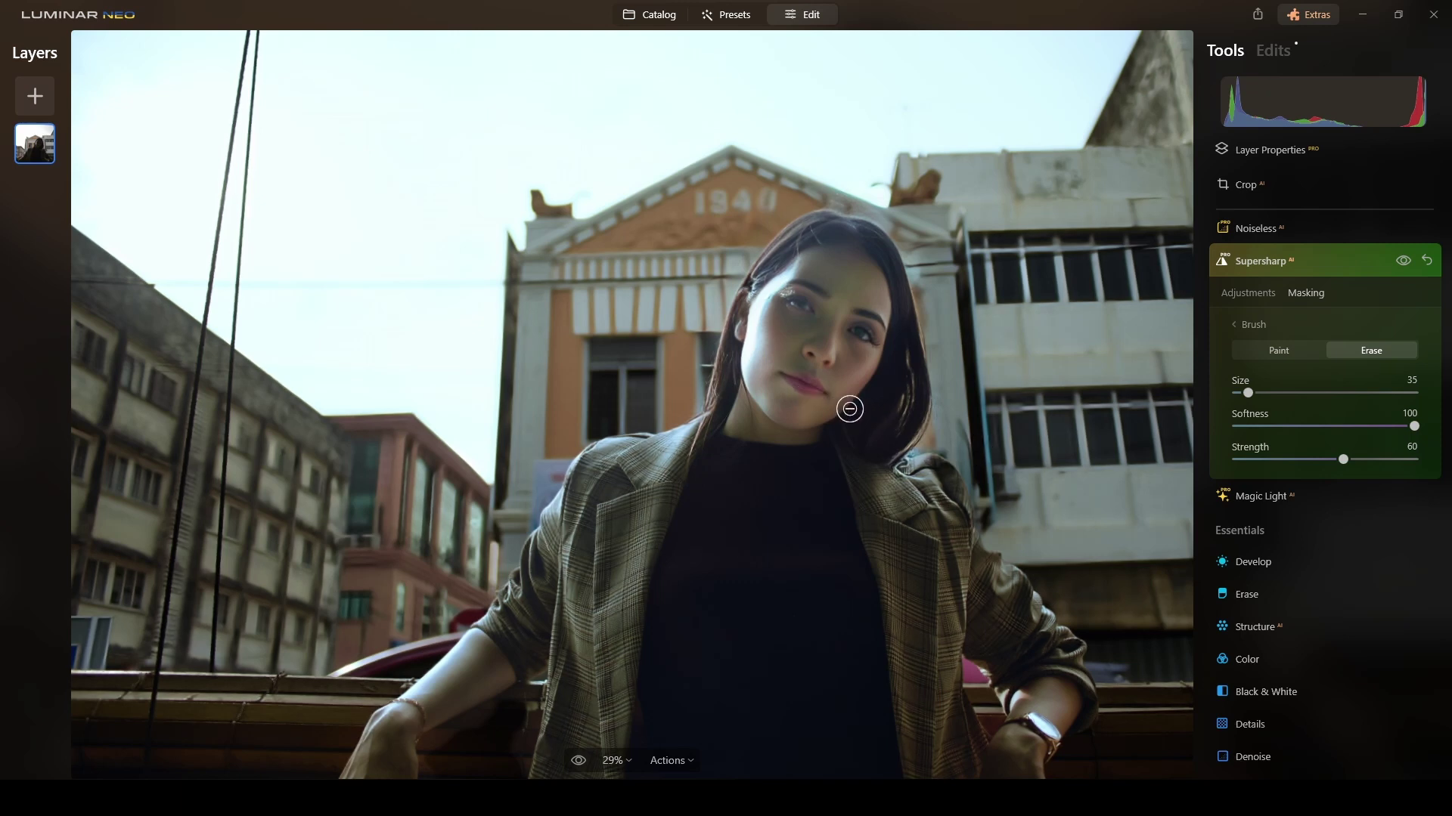
{"action": "left_click", "coordinate": [1404, 262]}
{"action": "left_click", "coordinate": [1404, 262]}
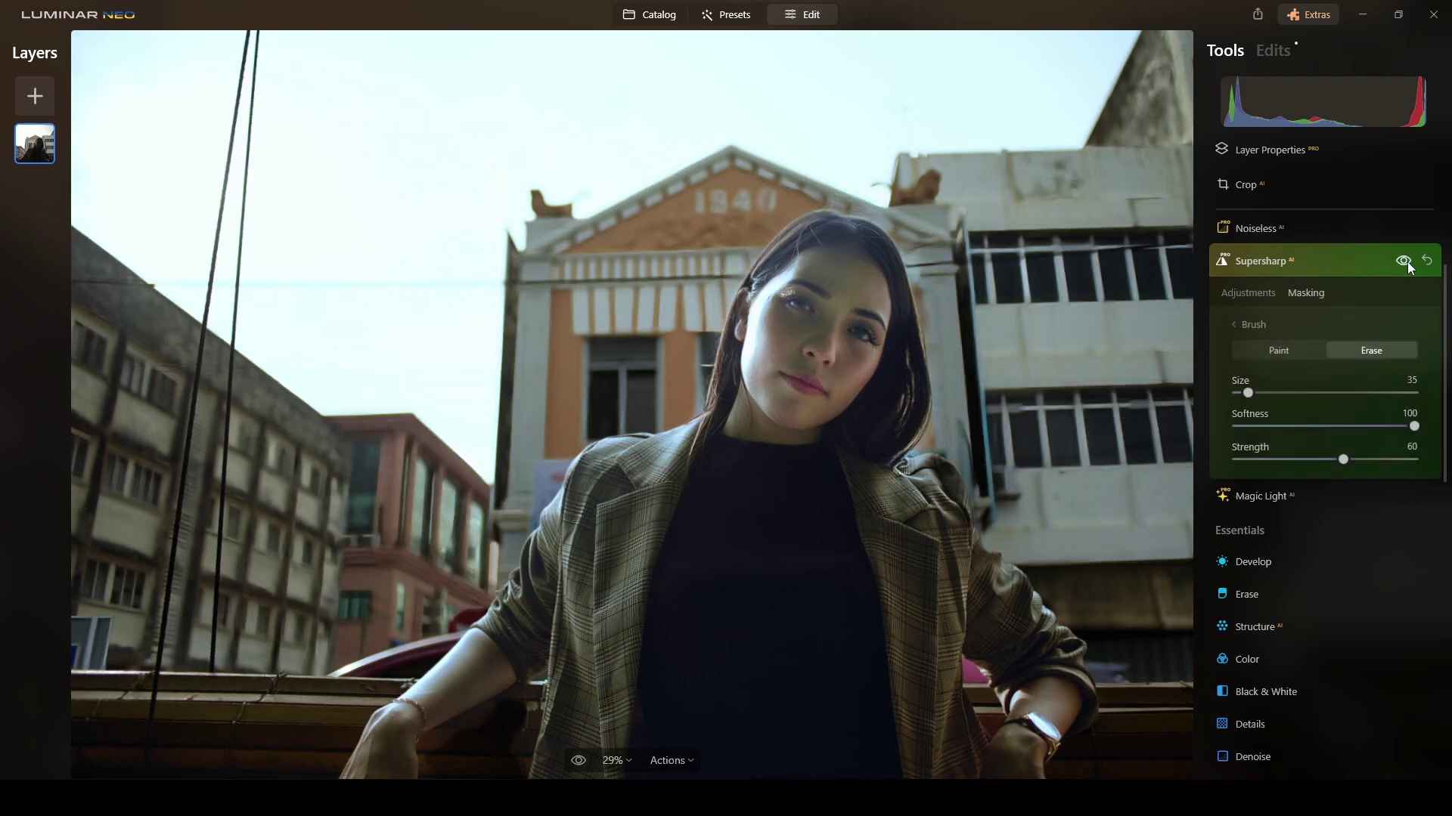
Close Supersharp and flip between the original and edited portrait, ending on the edit
{"action": "left_click", "coordinate": [1277, 264]}
{"action": "left_click", "coordinate": [579, 762]}
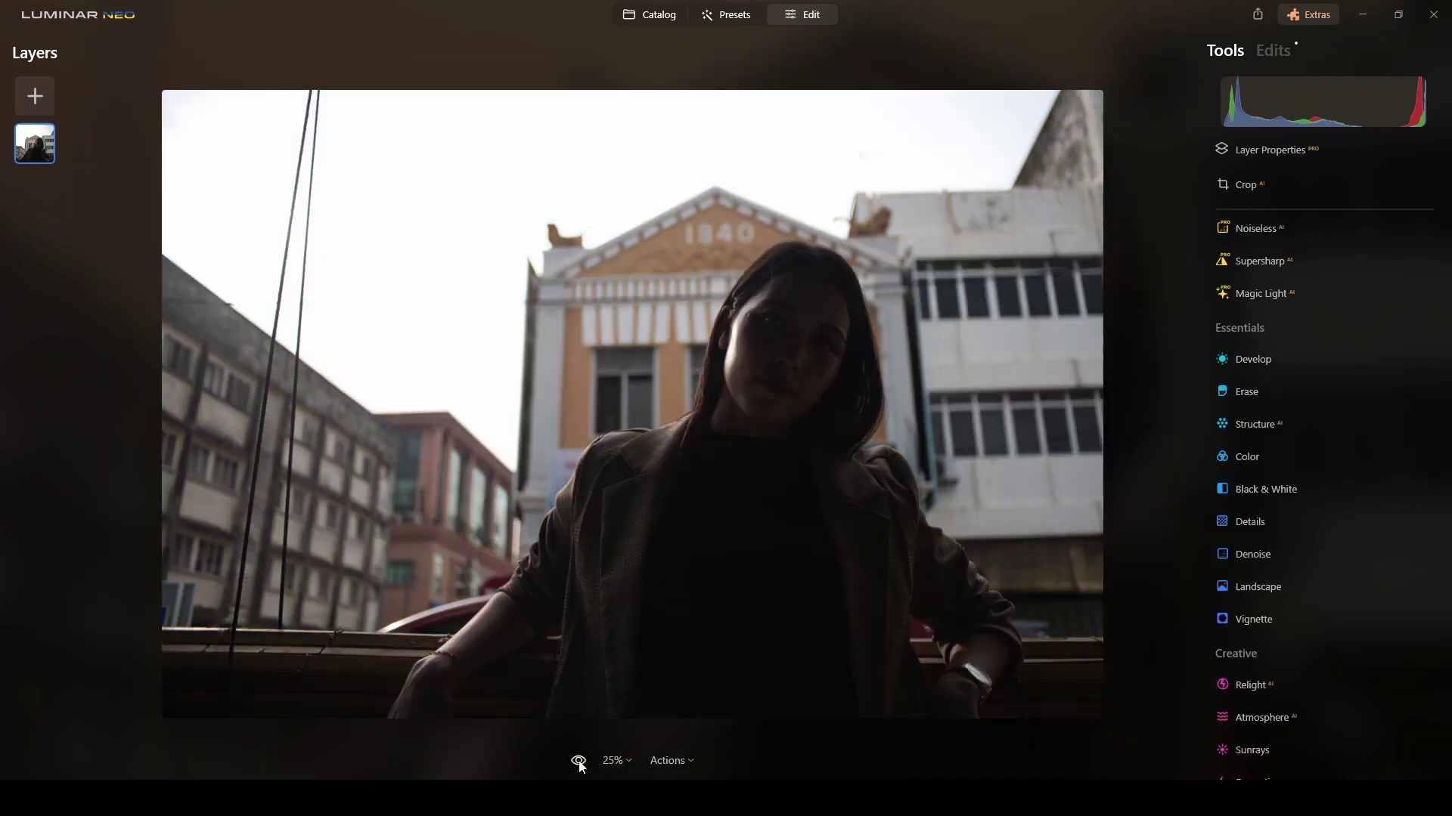
{"action": "left_click", "coordinate": [579, 762]}
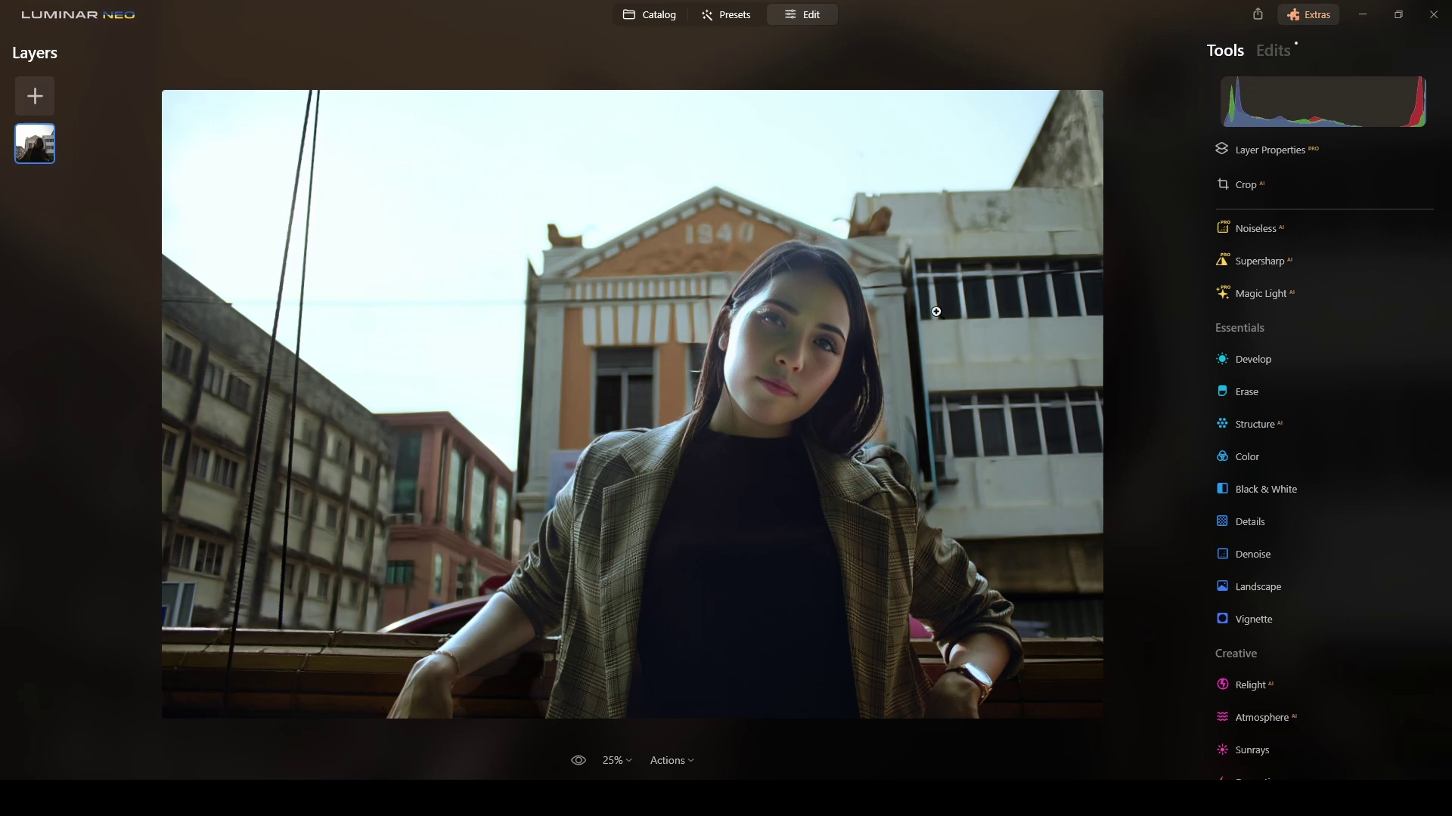
Apply the Mood LUT Cinematic Toning > Anaheim at Amount 27
{"action": "scroll", "coordinate": [1234, 414], "scroll_direction": "down", "scroll_amount": 6}
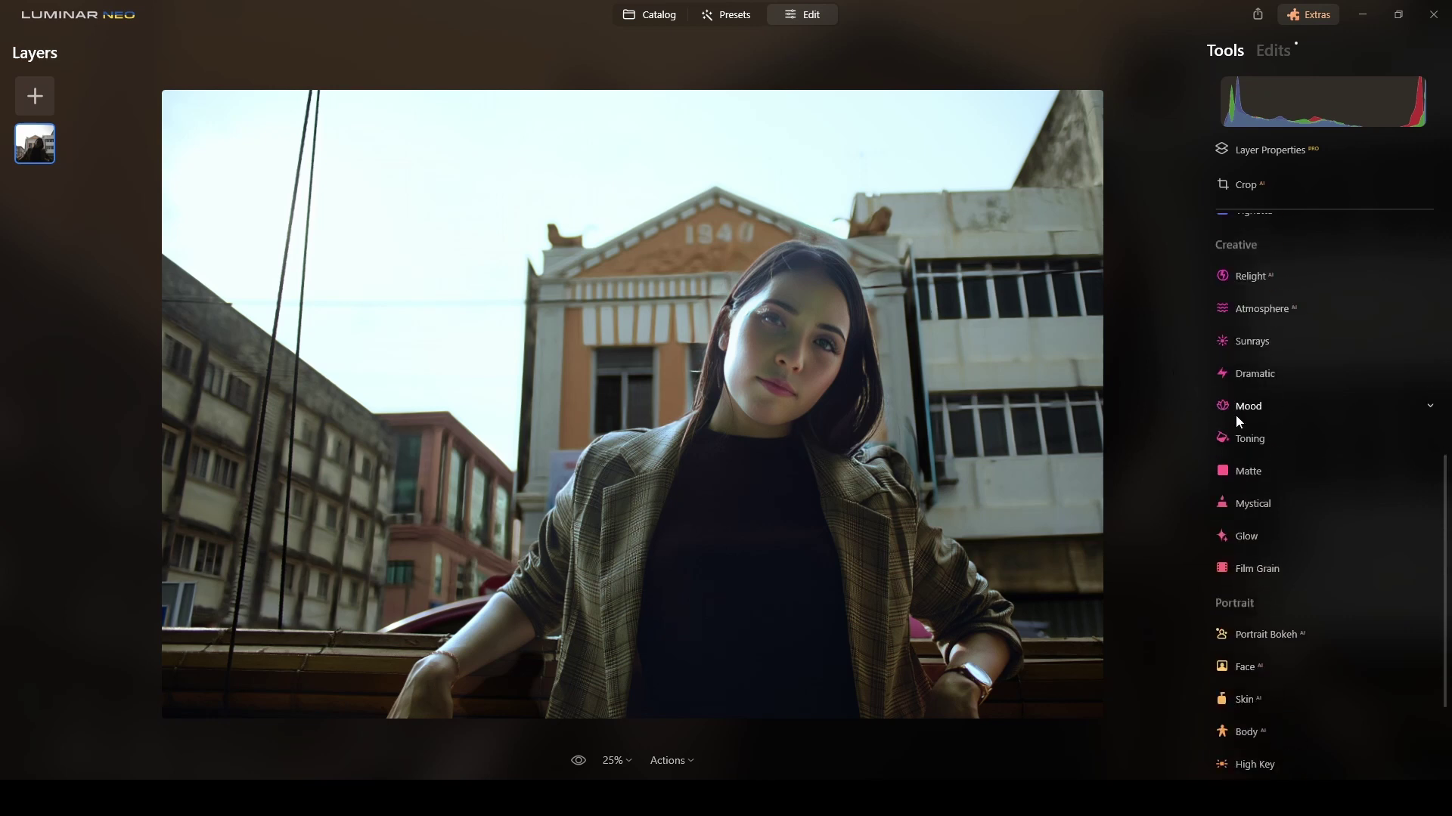
{"action": "left_click", "coordinate": [1261, 363]}
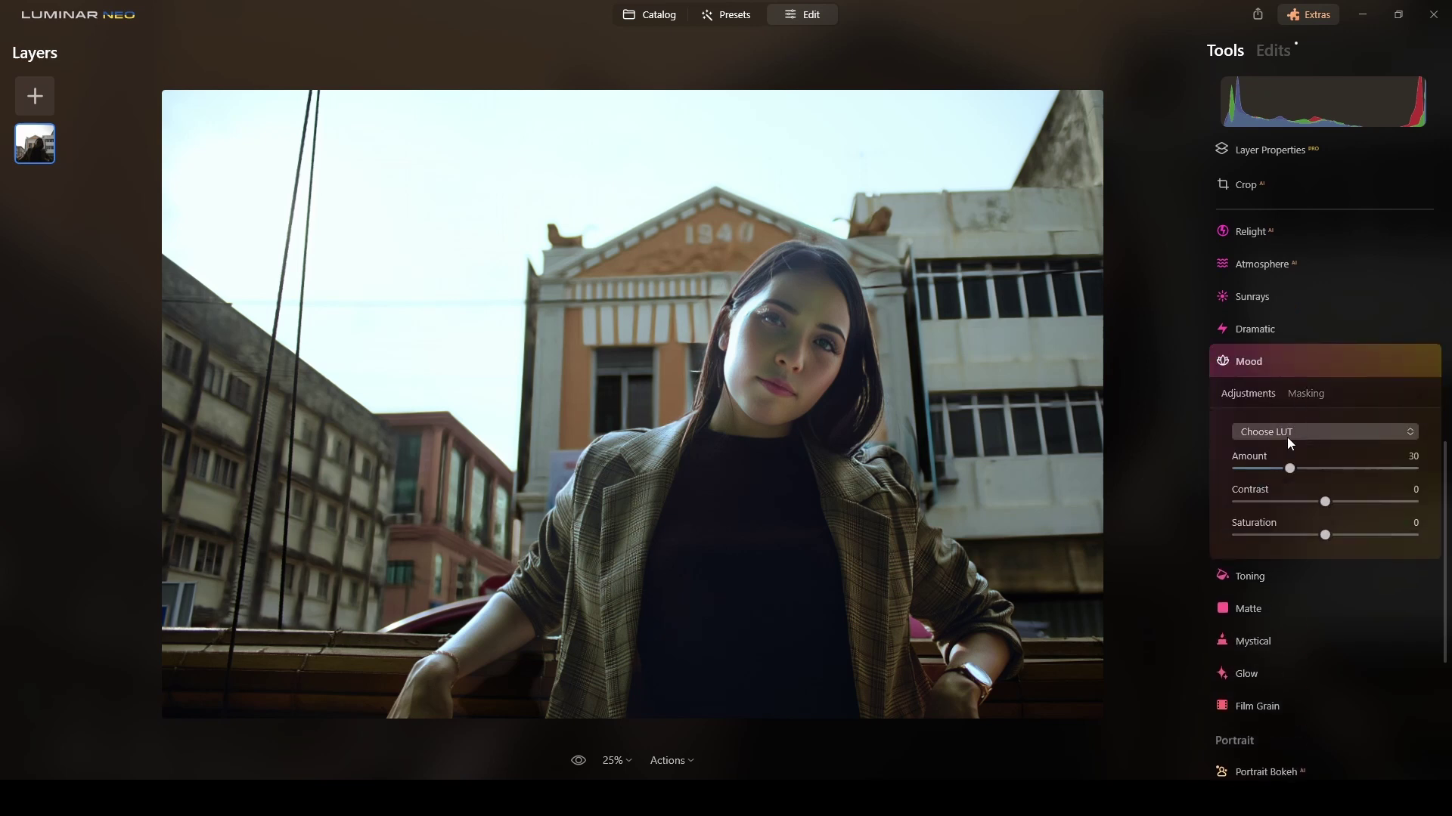
{"action": "left_click", "coordinate": [1319, 435]}
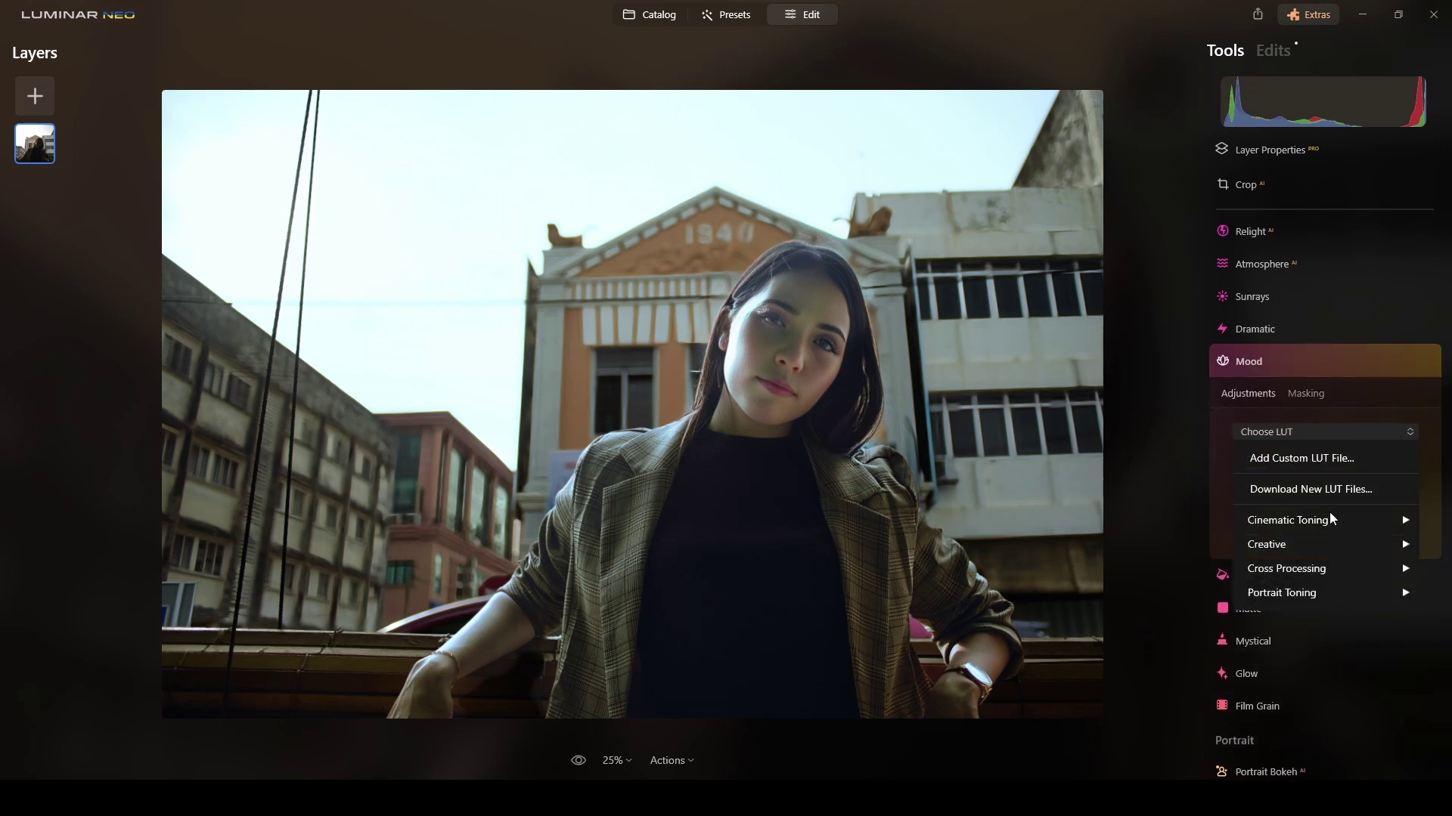
{"action": "mouse_move", "coordinate": [1322, 529]}
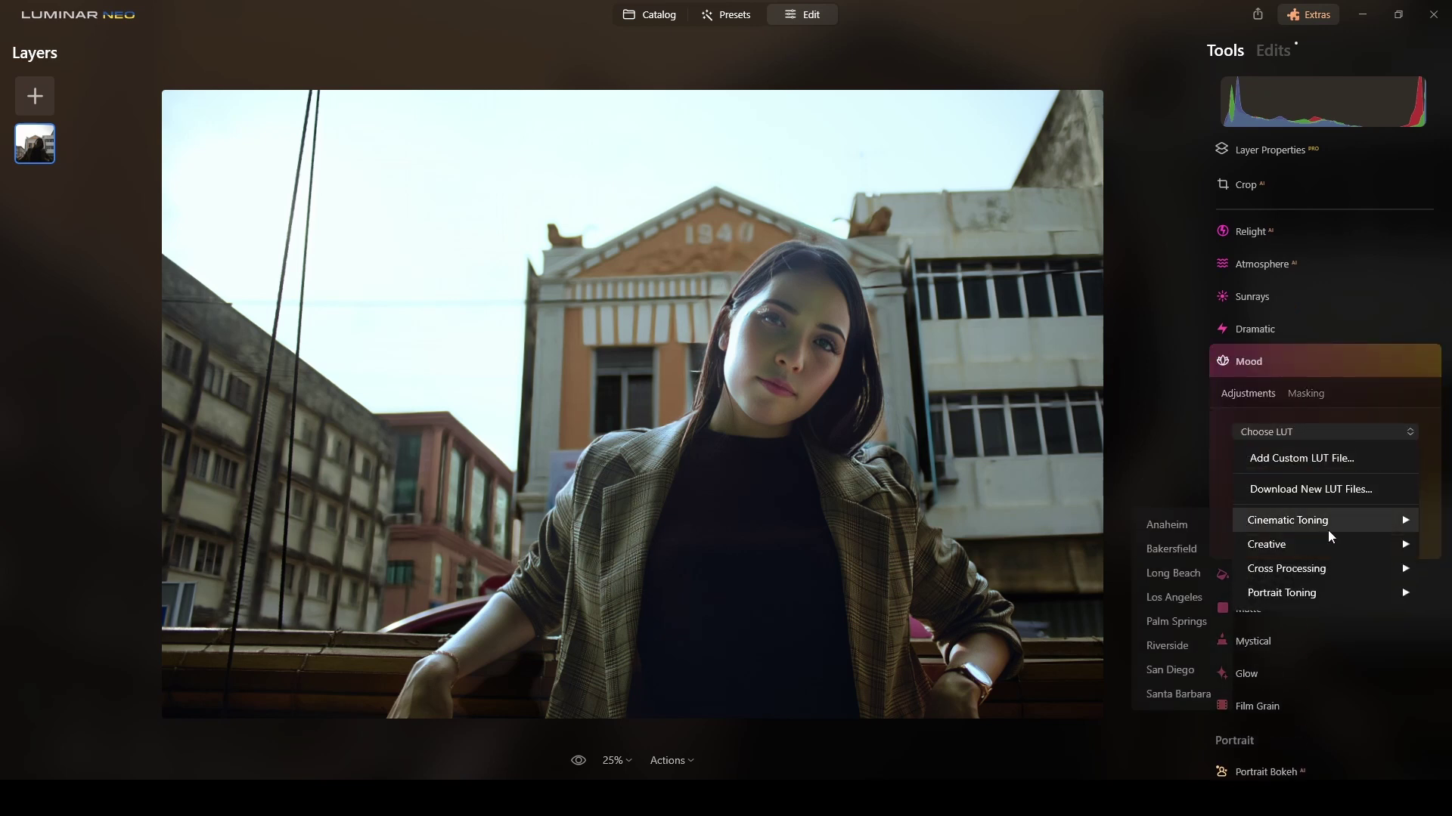
{"action": "left_click", "coordinate": [1169, 526]}
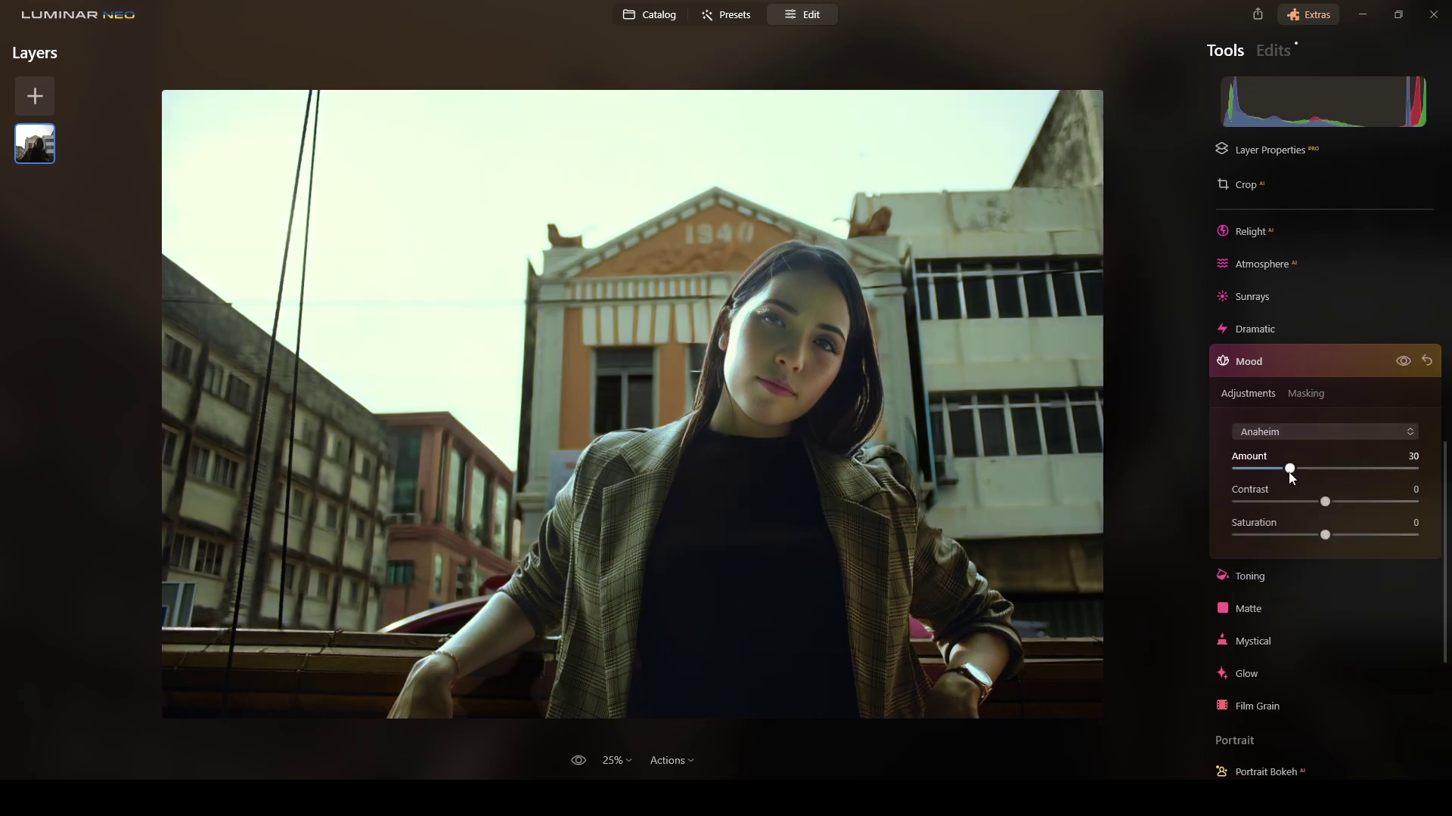
{"action": "mouse_move", "coordinate": [1291, 478]}
{"action": "left_mouse_down"}
{"action": "mouse_move", "coordinate": [1322, 476]}
{"action": "mouse_move", "coordinate": [1287, 472]}
{"action": "left_mouse_up"}
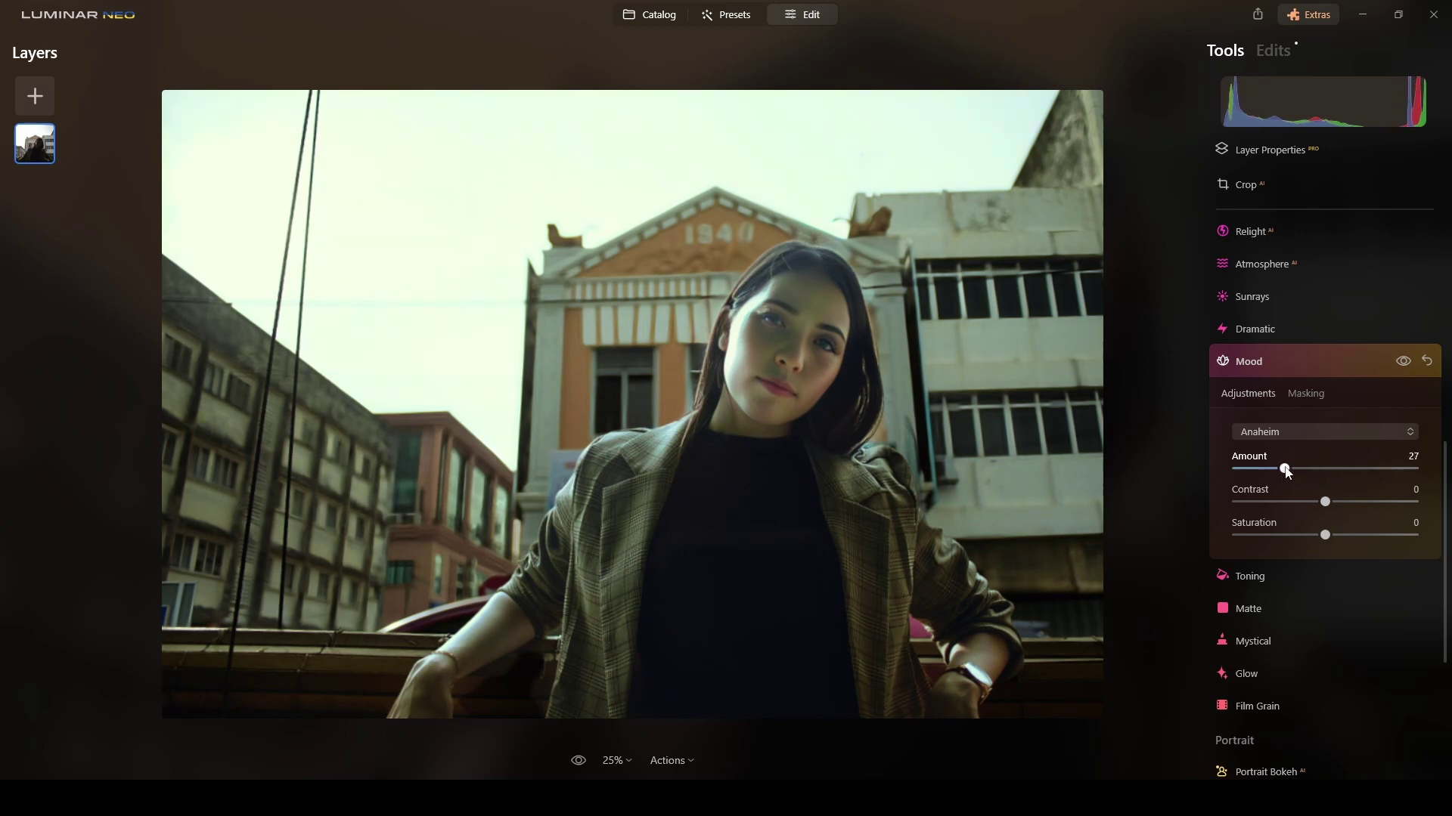
{"action": "left_click", "coordinate": [1316, 356]}
{"action": "scroll", "coordinate": [1296, 337], "scroll_direction": "up", "scroll_amount": 5}
Raise Smart Contrast in Develop's Light section to 33
{"action": "left_click", "coordinate": [1248, 272]}
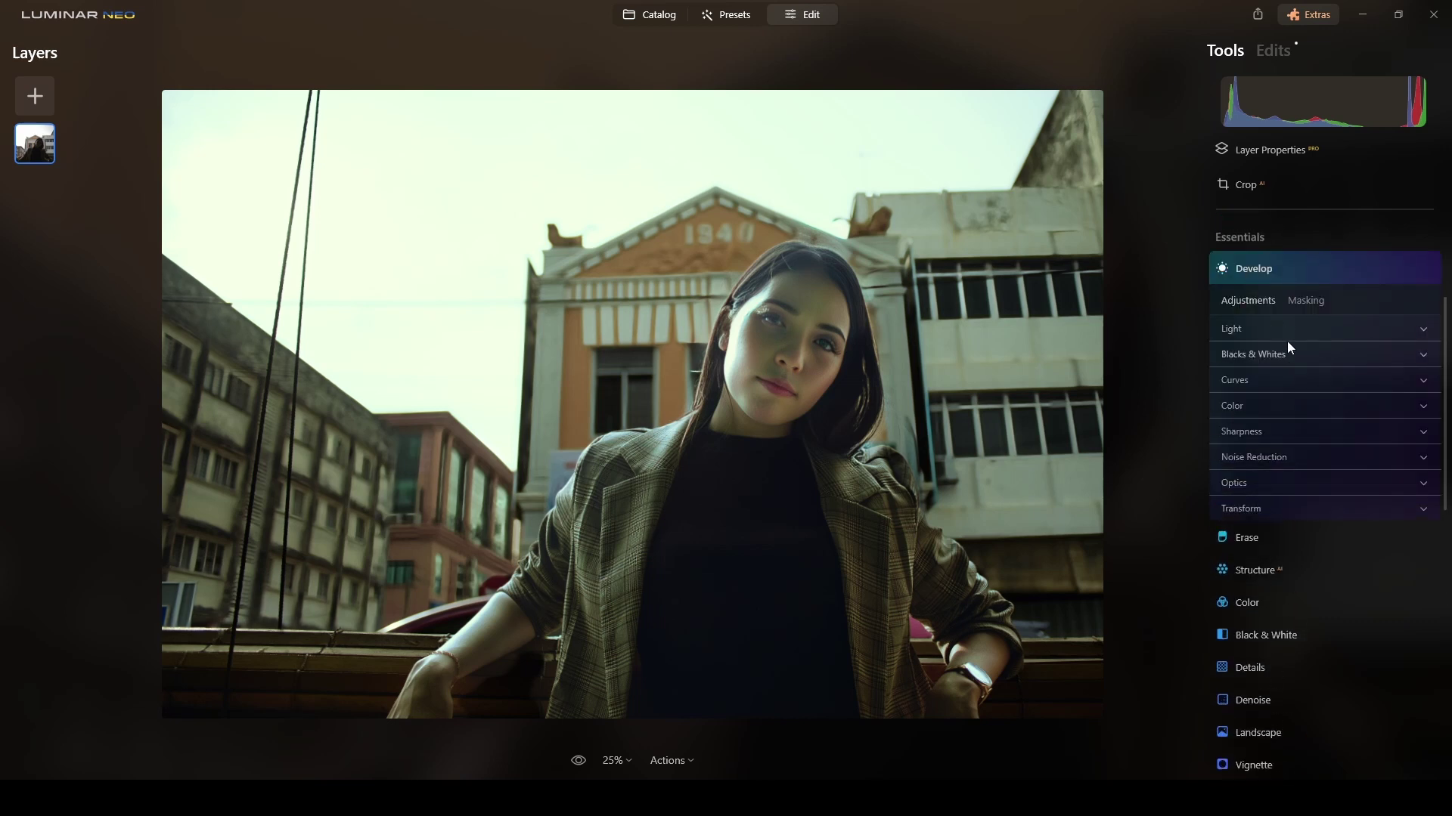
{"action": "left_click", "coordinate": [1417, 333]}
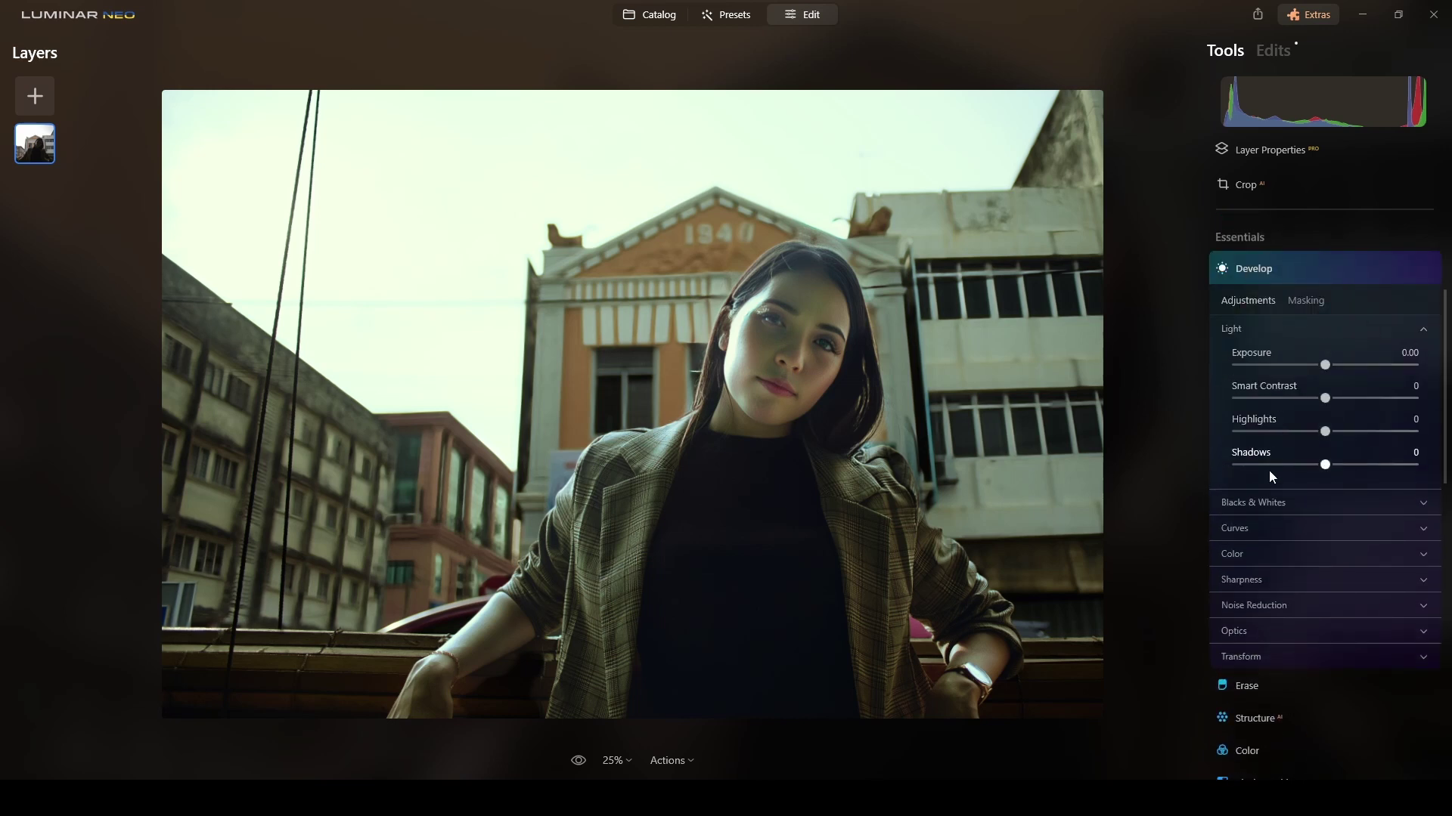
{"action": "left_click_drag", "start_coordinate": [1327, 405], "coordinate": [1353, 404]}
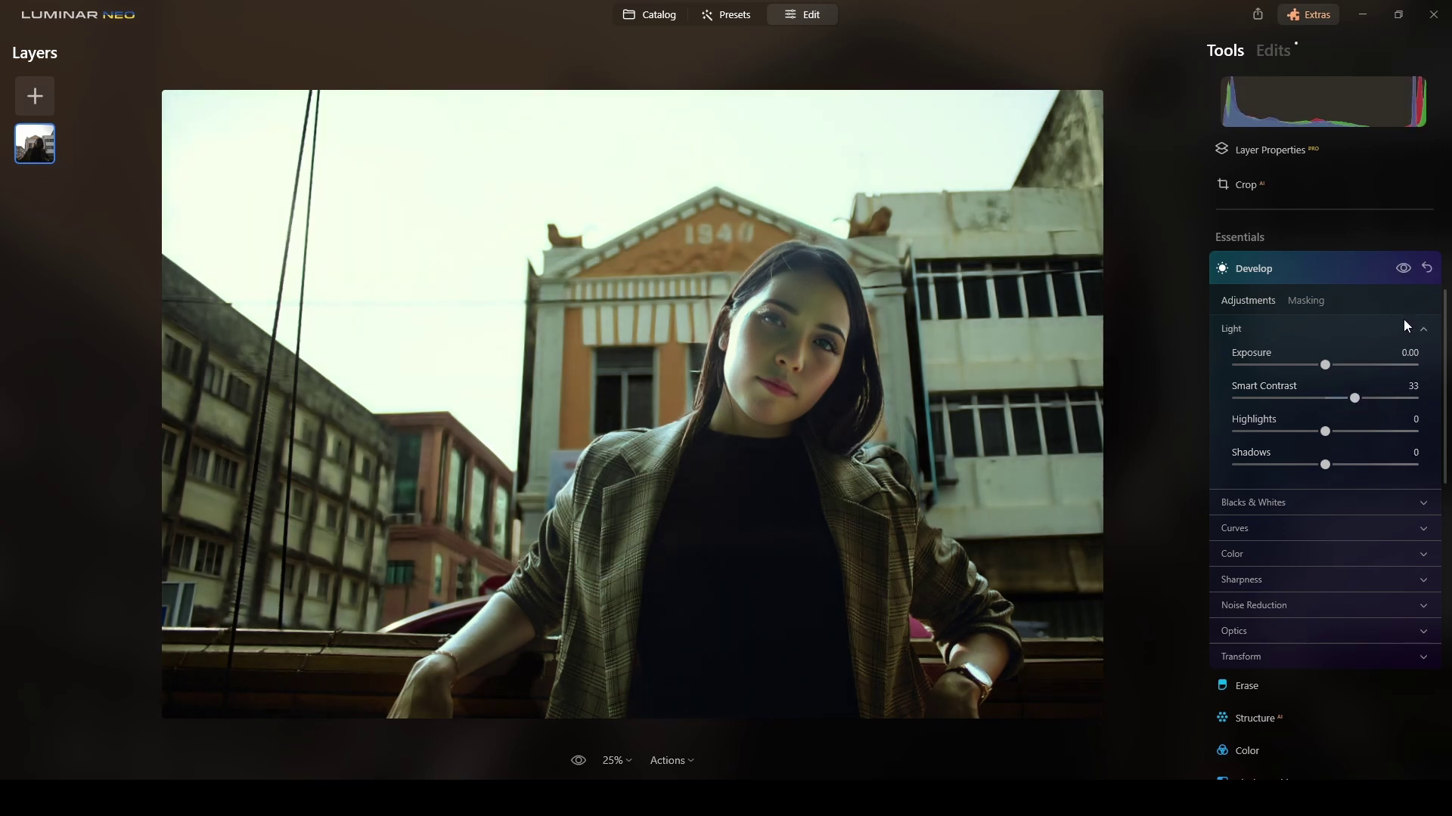
{"action": "left_click", "coordinate": [1424, 333]}
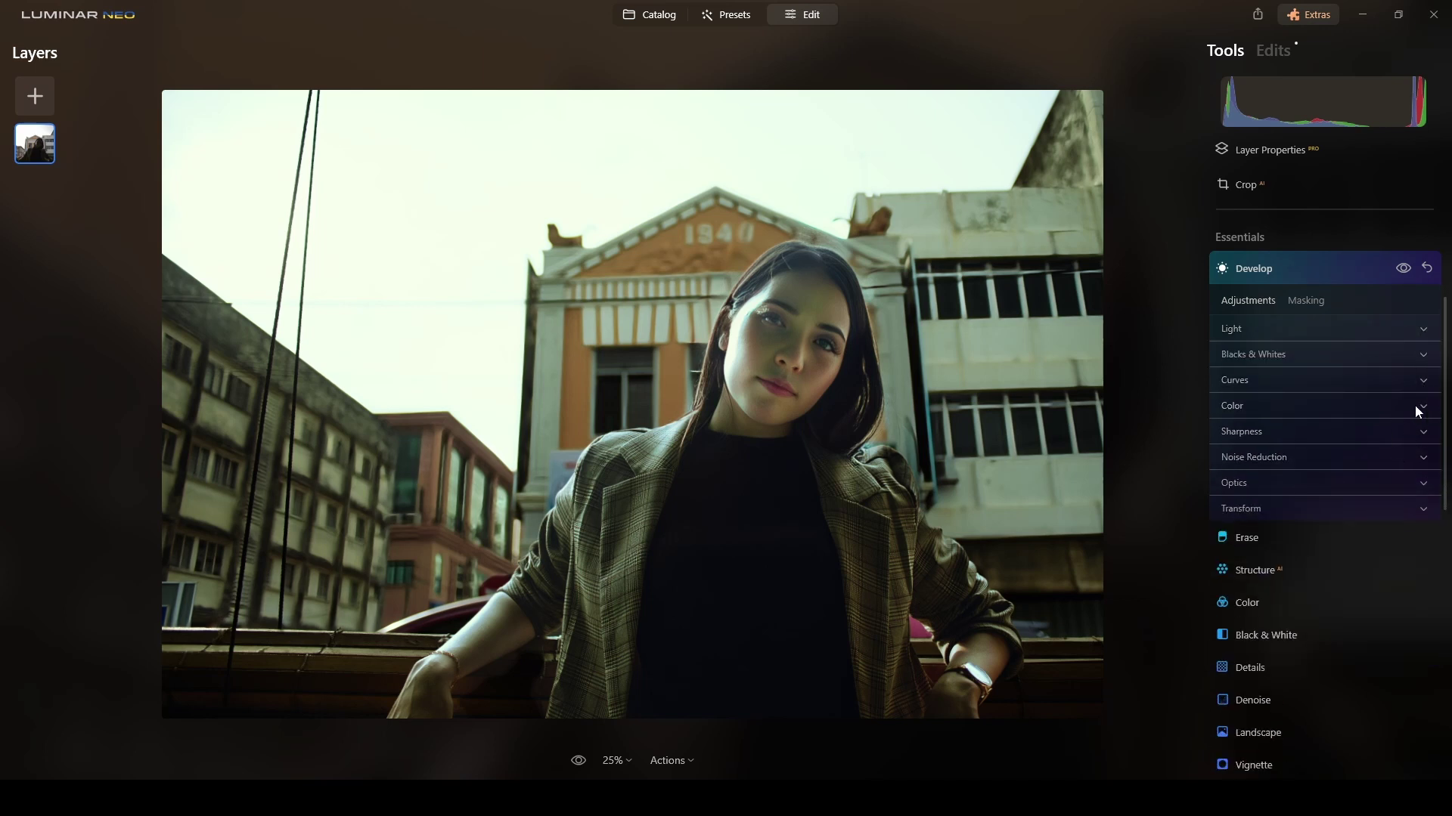
Set Color Temperature to -23 and Tint to 41, then toggle Develop to compare
{"action": "left_click", "coordinate": [1423, 409]}
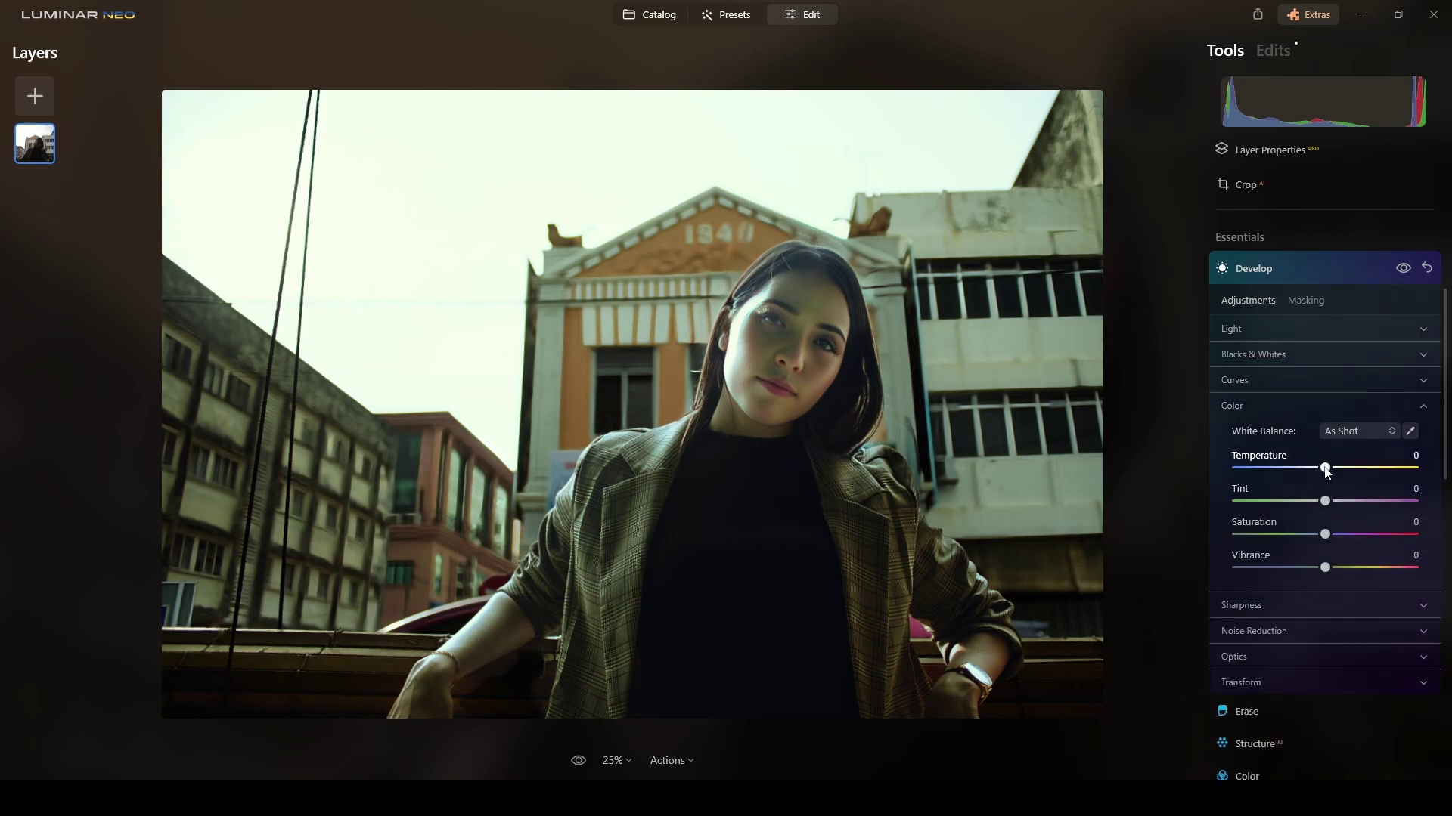
{"action": "left_click_drag", "start_coordinate": [1324, 468], "coordinate": [1364, 503]}
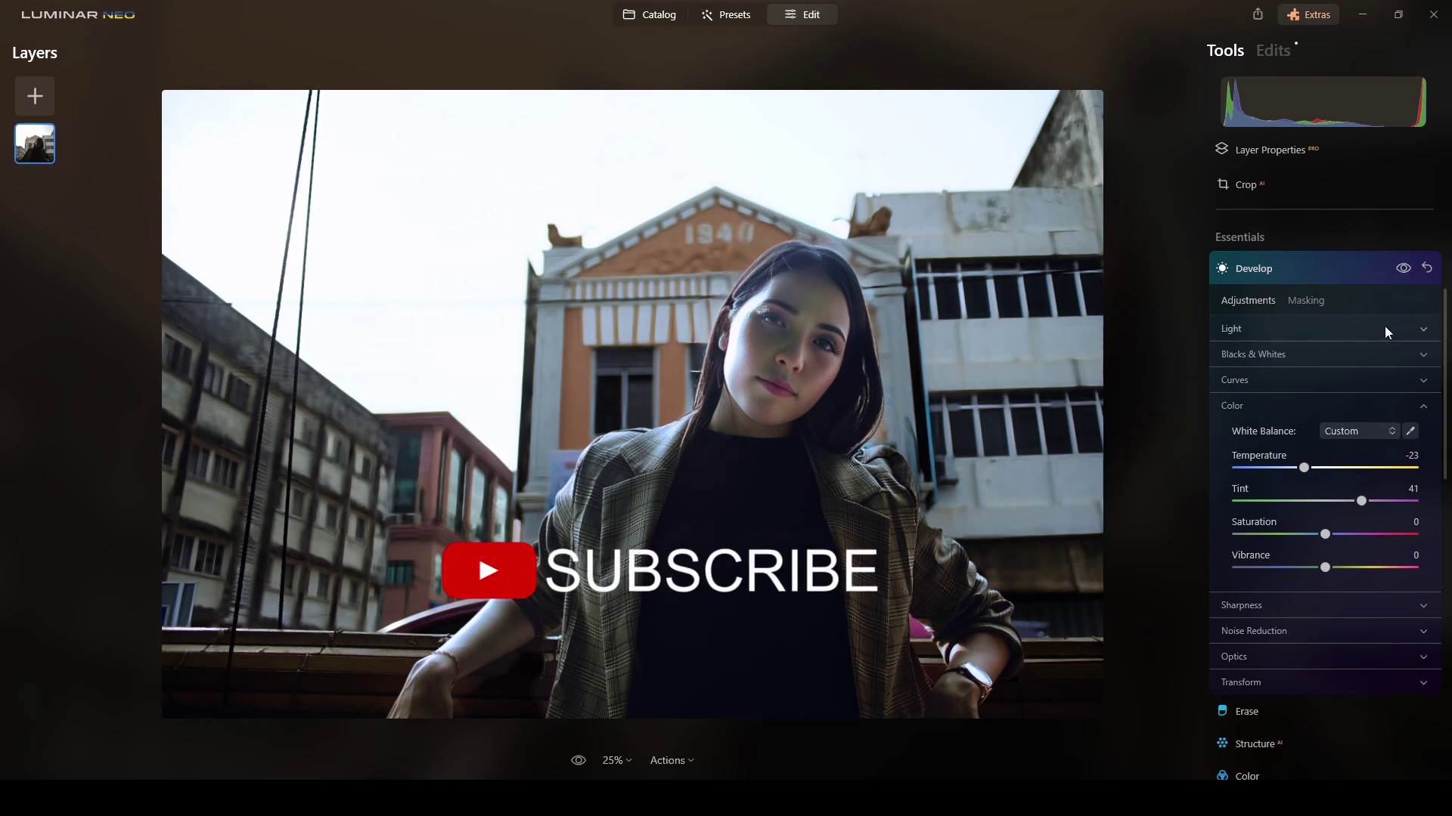
{"action": "left_click", "coordinate": [1422, 335]}
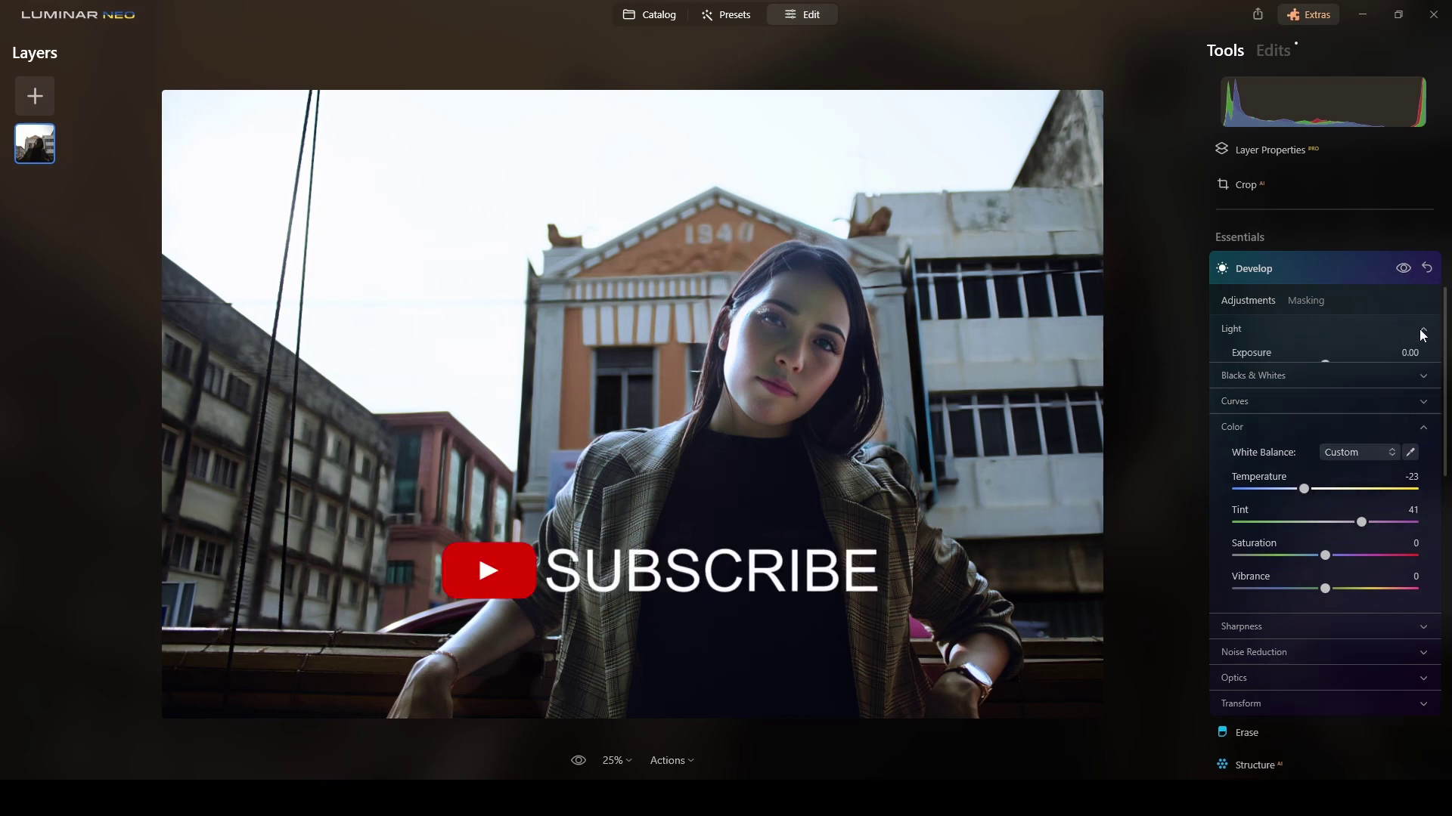
{"action": "left_click", "coordinate": [1403, 270]}
{"action": "left_click", "coordinate": [1403, 271]}
{"action": "left_click", "coordinate": [1403, 271]}
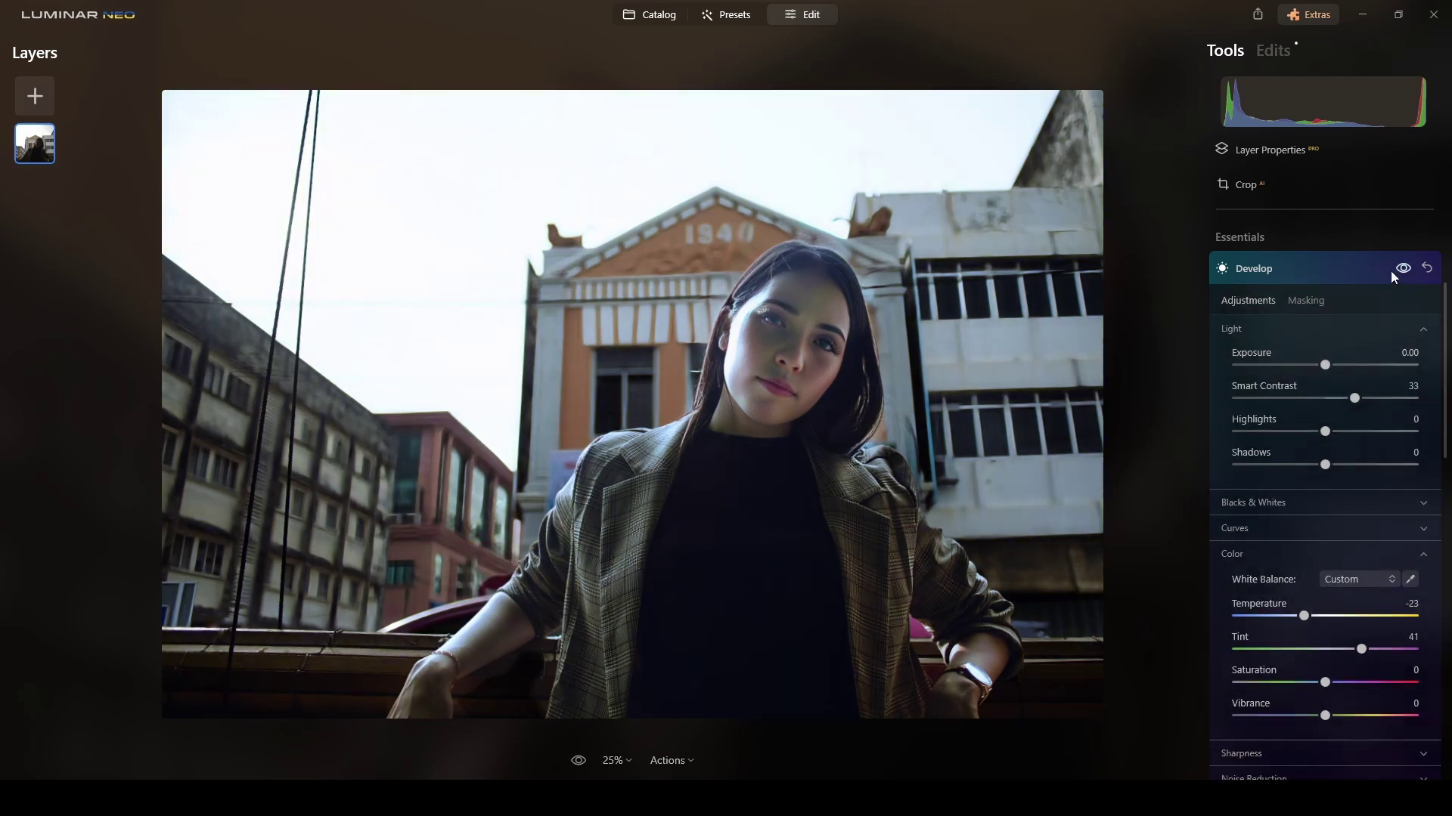
{"action": "left_click", "coordinate": [1333, 267]}
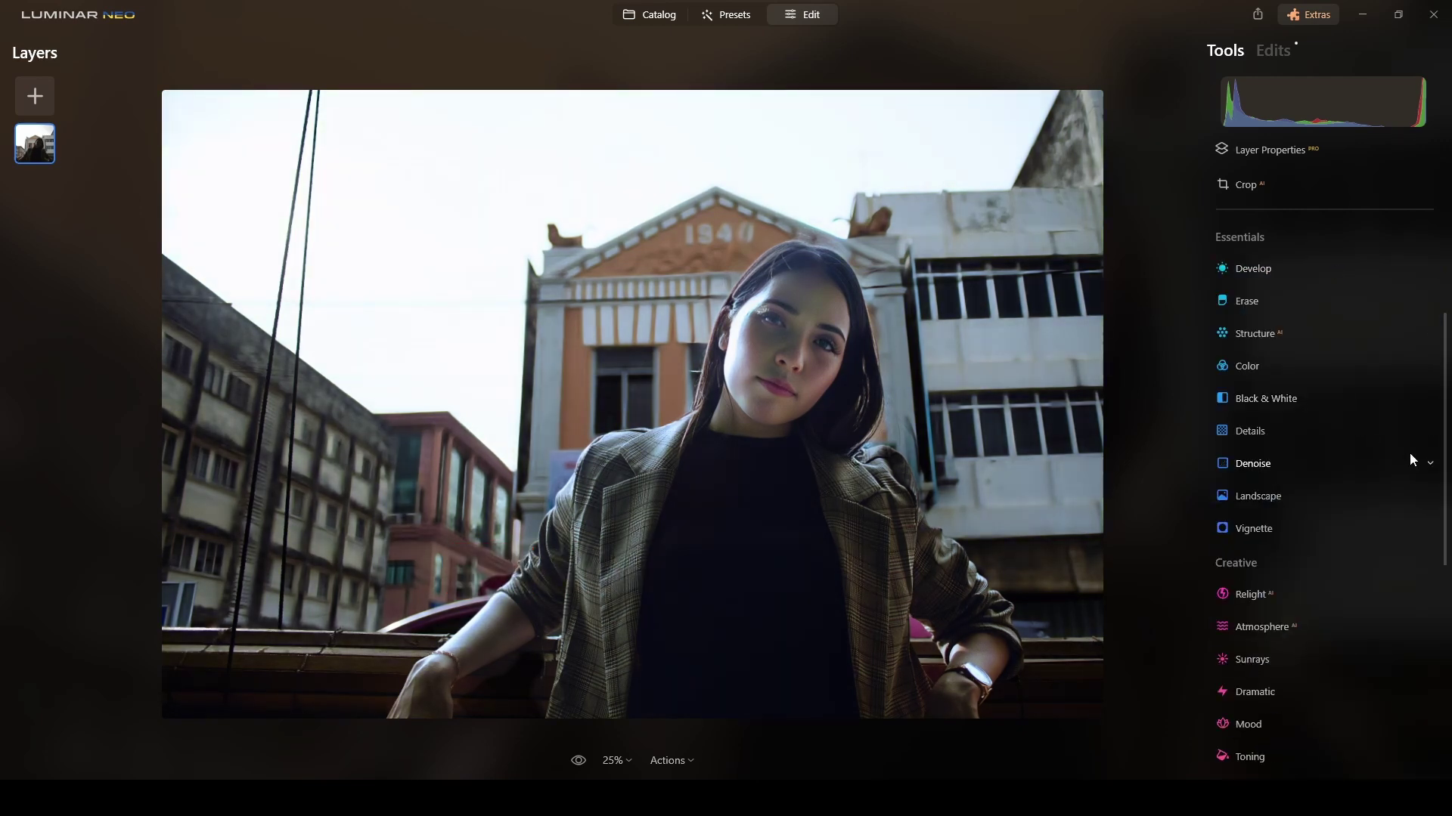
Mark the two powerlines in the upper-left sky with Erase's Select brush and erase them
{"action": "scroll", "coordinate": [1270, 363], "scroll_direction": "down", "scroll_amount": 3}
{"action": "scroll", "coordinate": [1270, 364], "scroll_direction": "up", "scroll_amount": 4}
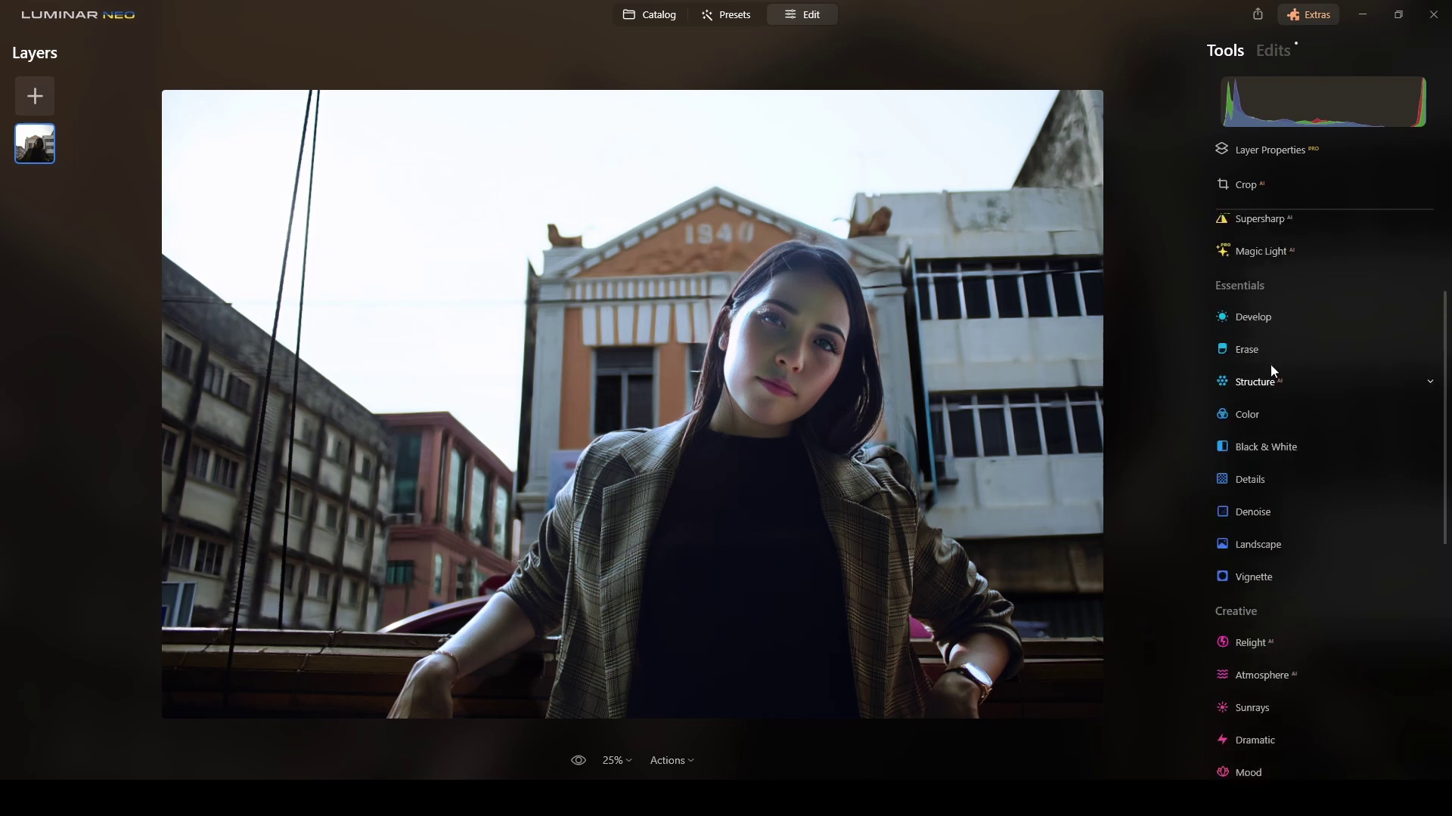
{"action": "scroll", "coordinate": [1271, 365], "scroll_direction": "up", "scroll_amount": 2}
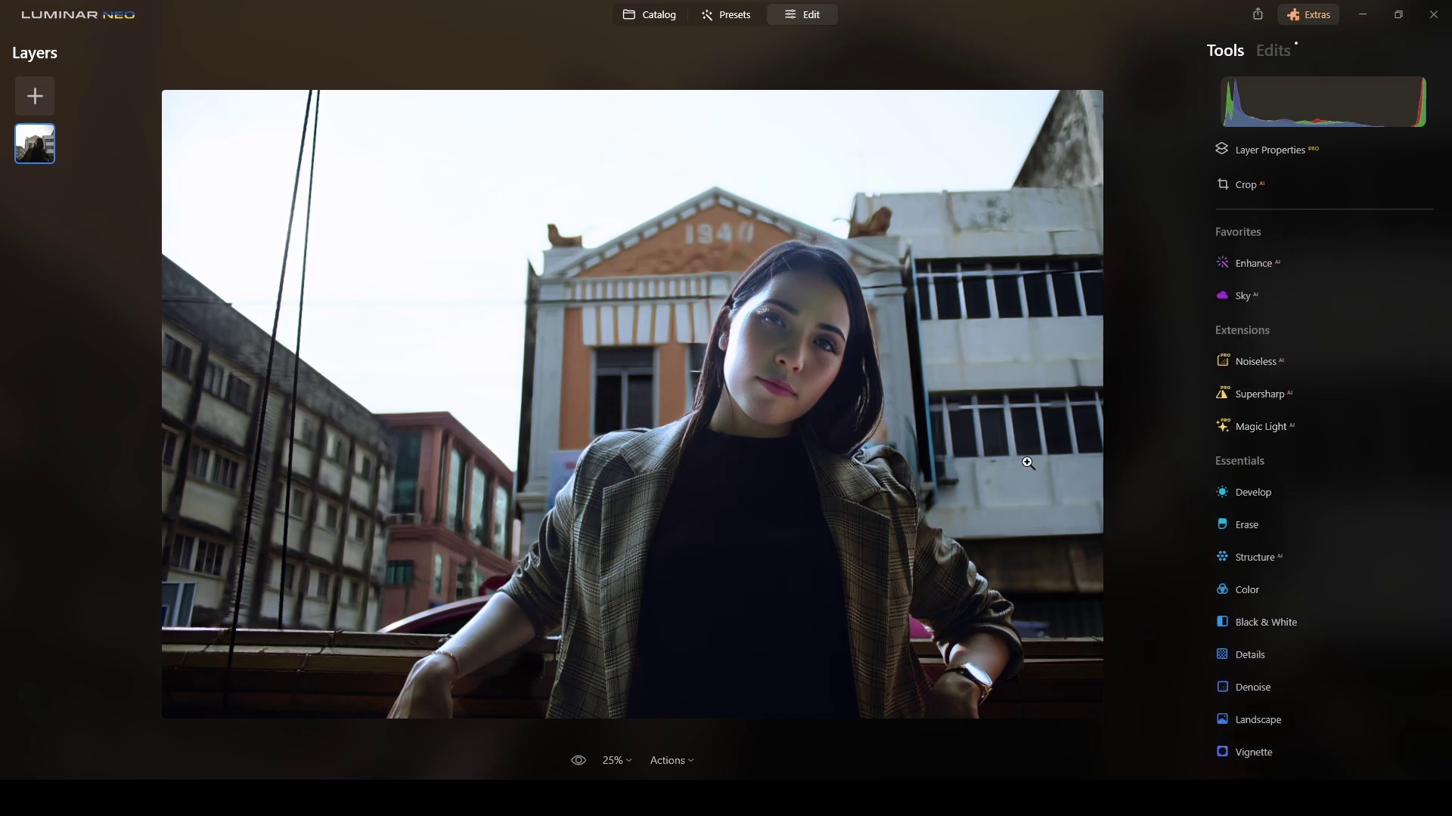
{"action": "left_click", "coordinate": [1247, 526]}
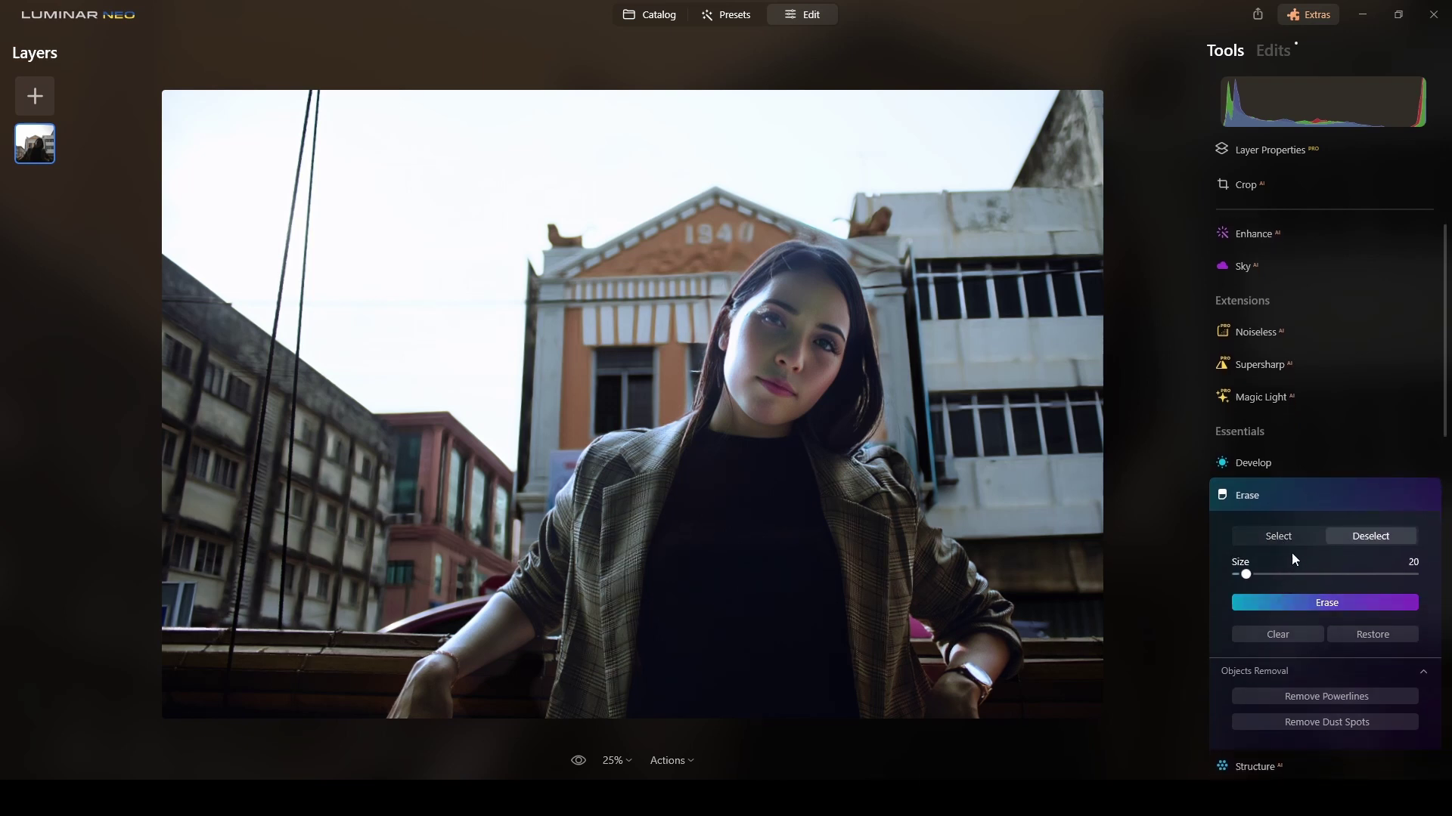
{"action": "left_click", "coordinate": [1292, 541]}
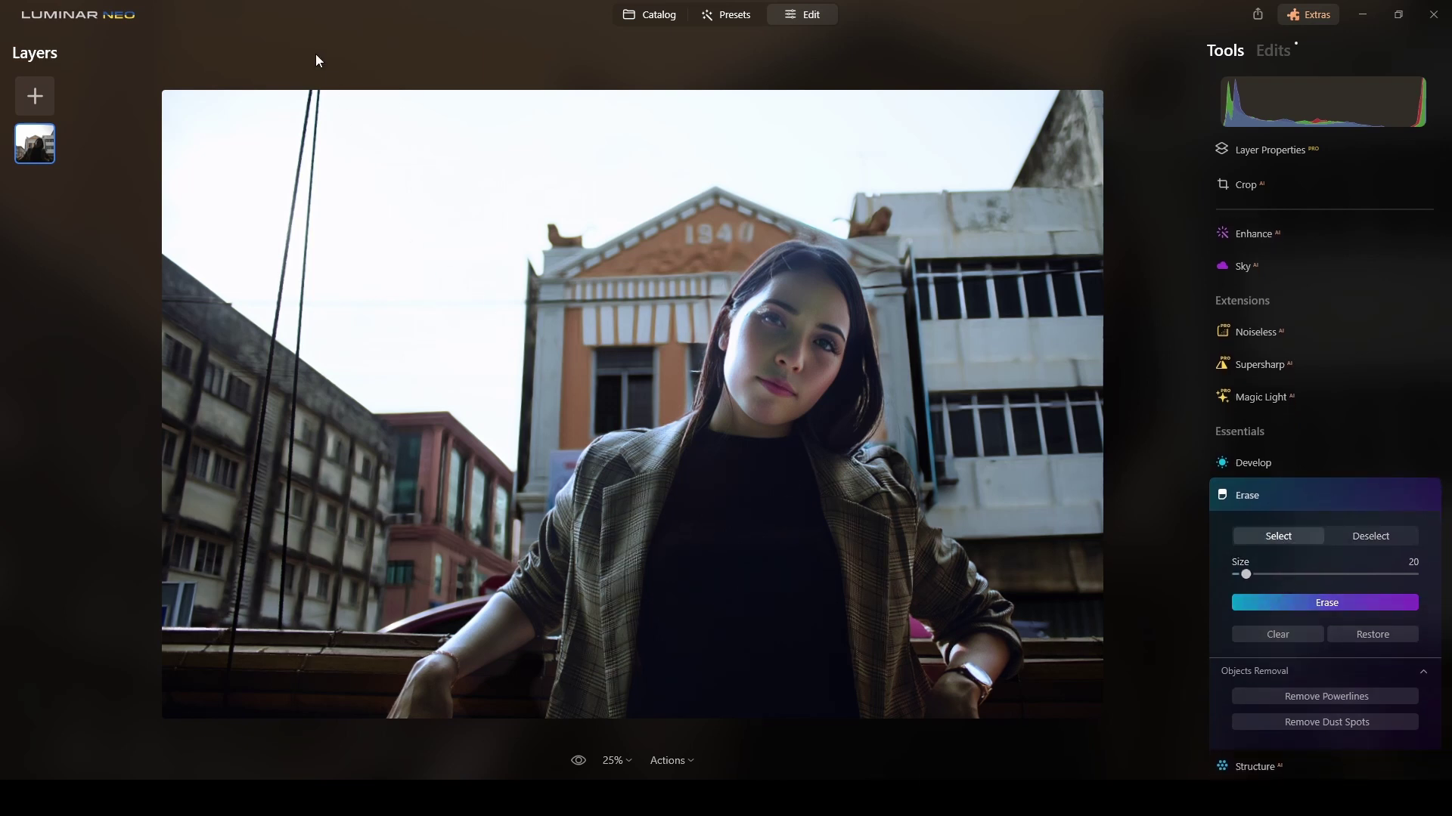
{"action": "left_click_drag", "start_coordinate": [308, 113], "coordinate": [273, 331]}
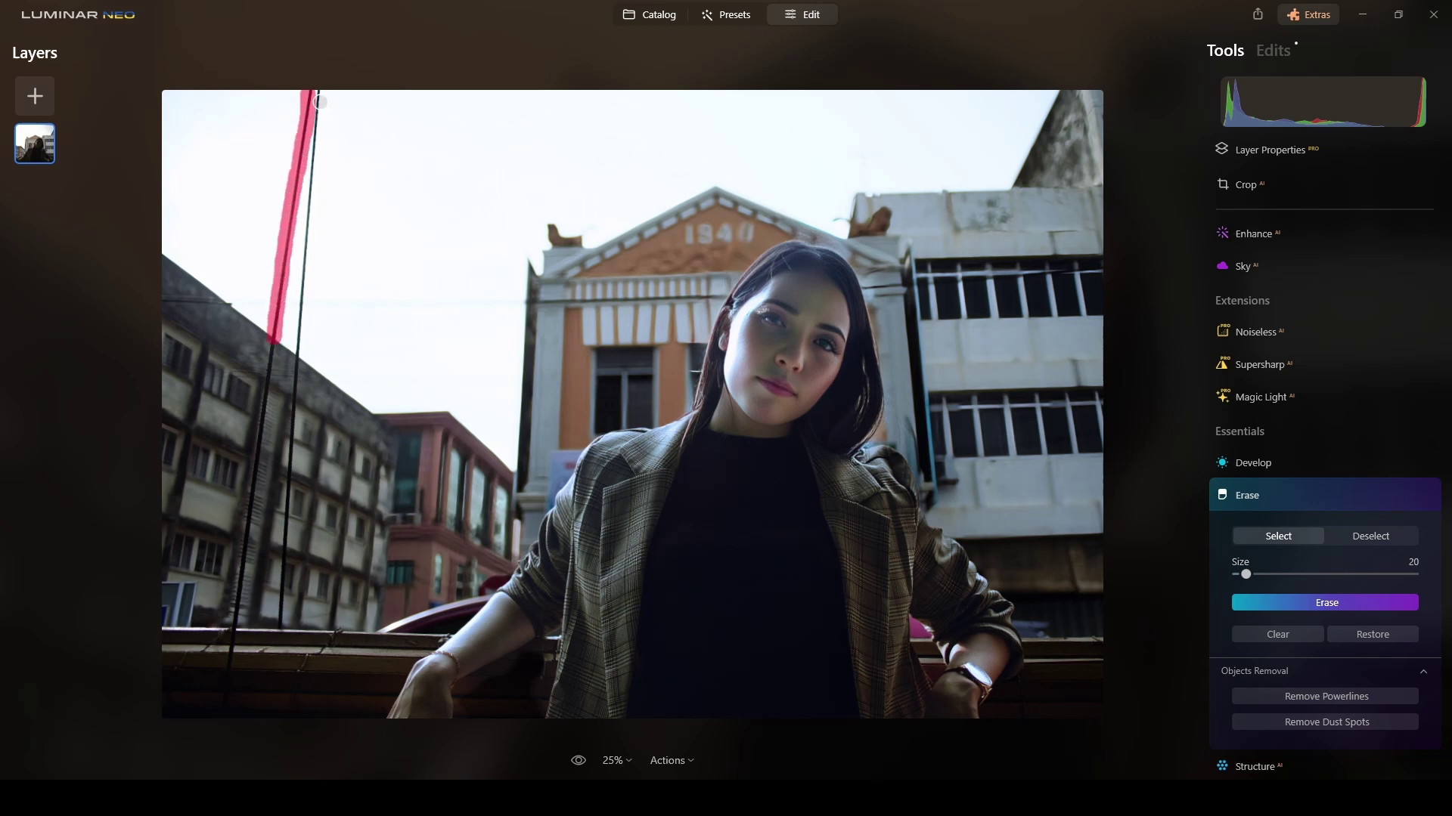
{"action": "left_click_drag", "start_coordinate": [318, 94], "coordinate": [294, 351]}
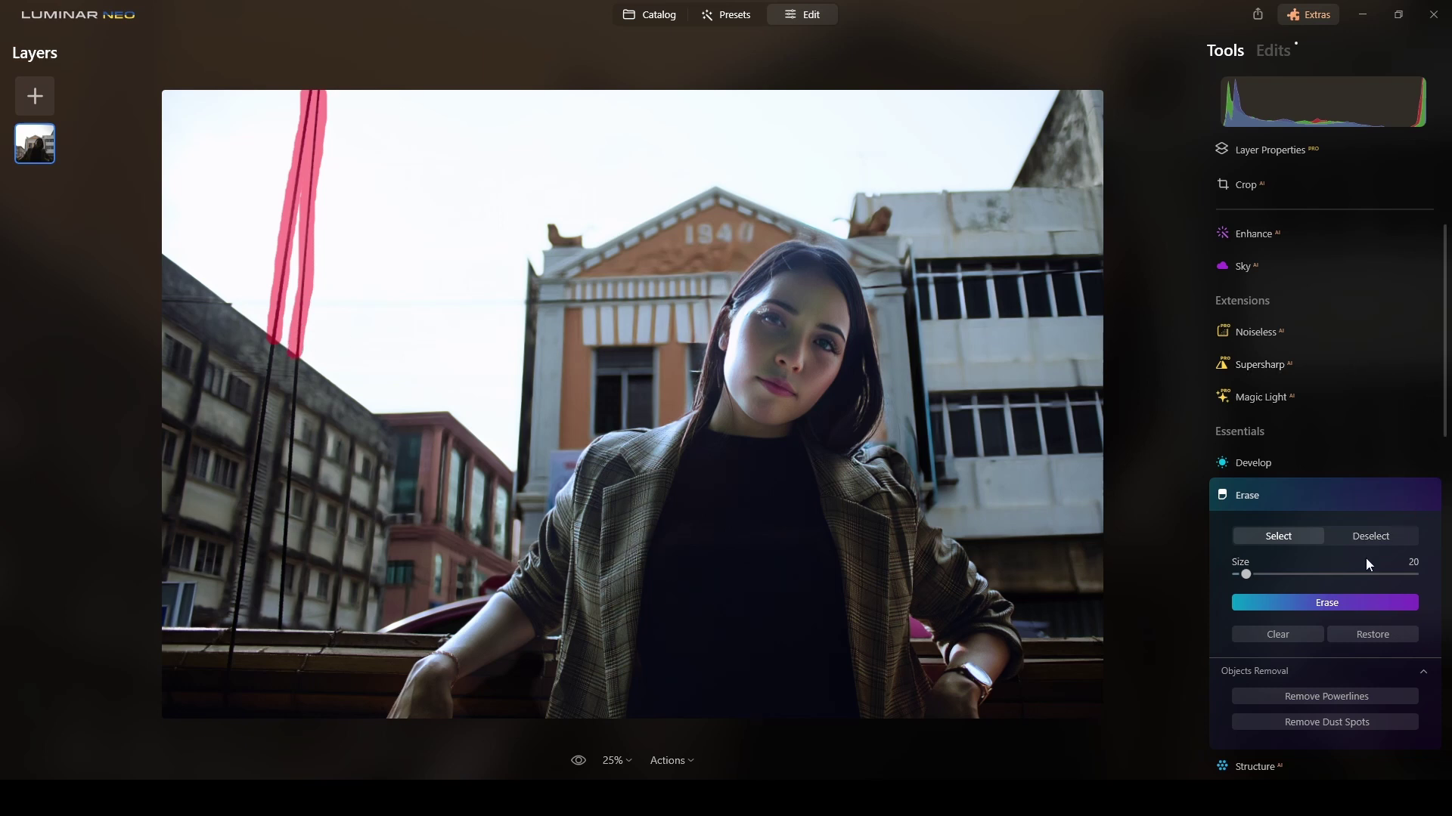
{"action": "left_click", "coordinate": [1367, 603]}
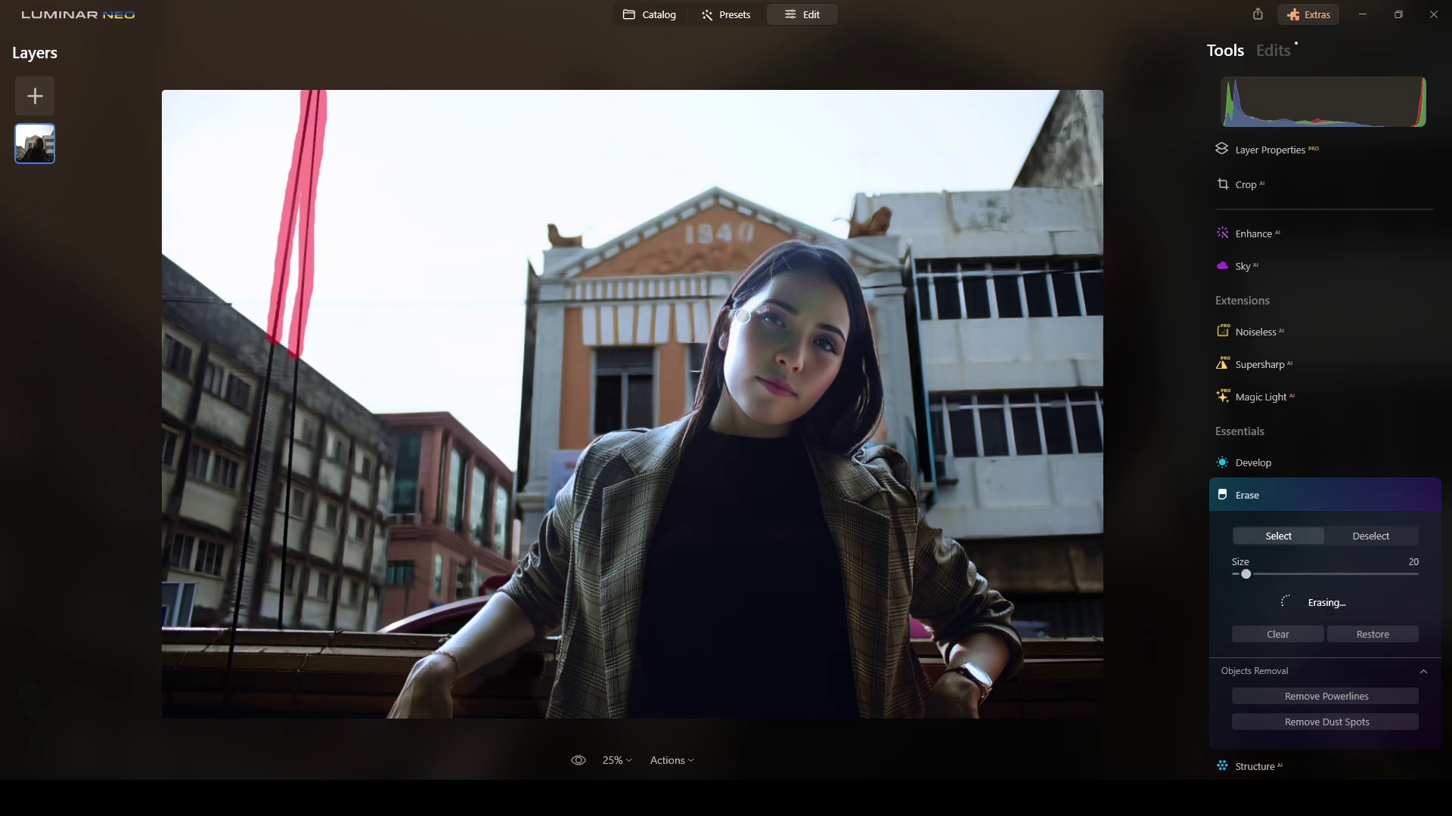
With a smaller brush, erase the two thin poles at the lower left over several passes
{"action": "key", "text": "bracketleft"}
{"action": "key", "text": "bracketleft"}
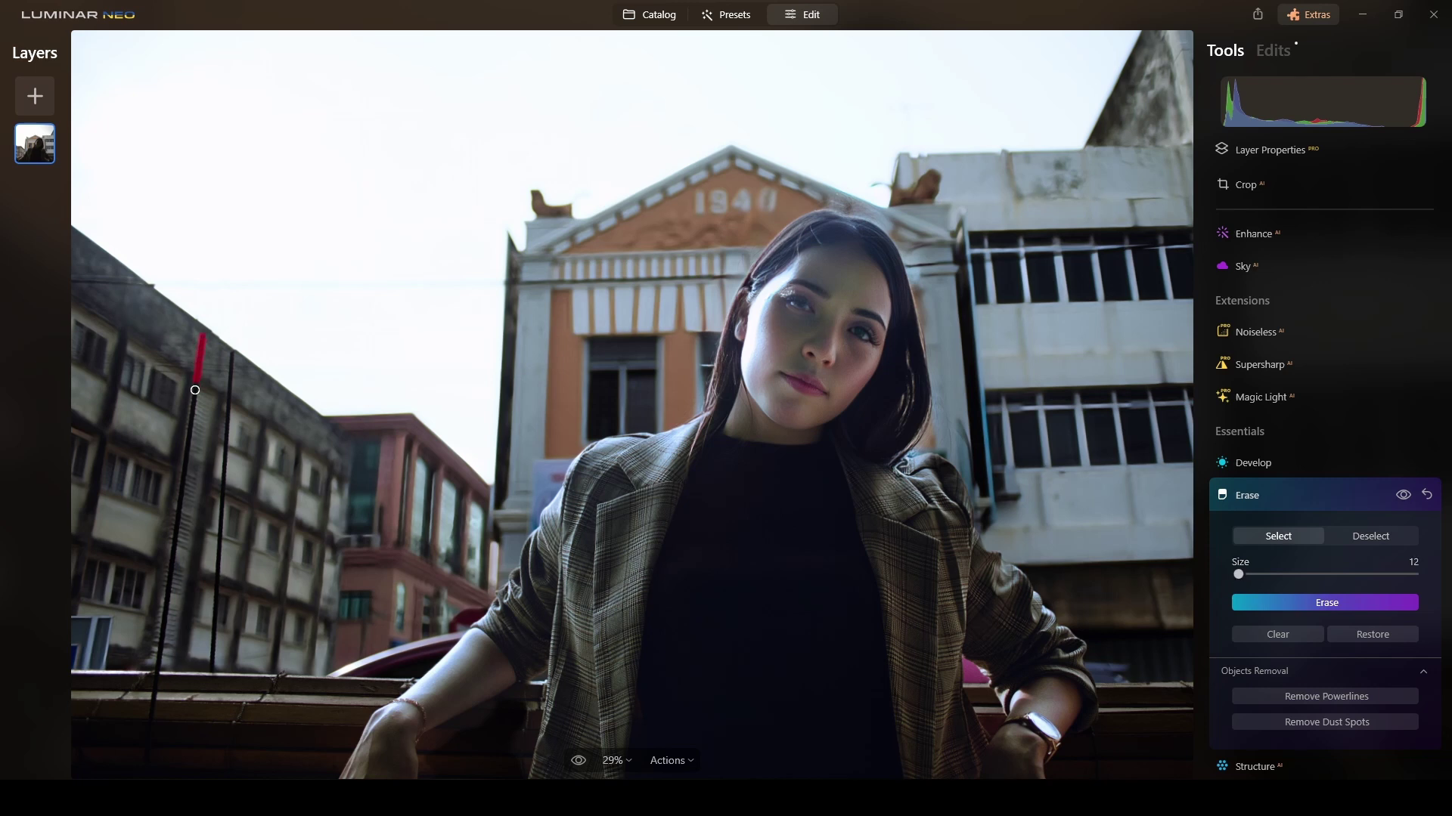
{"action": "left_click_drag", "start_coordinate": [194, 390], "coordinate": [187, 454]}
{"action": "left_click_drag", "start_coordinate": [232, 355], "coordinate": [223, 470]}
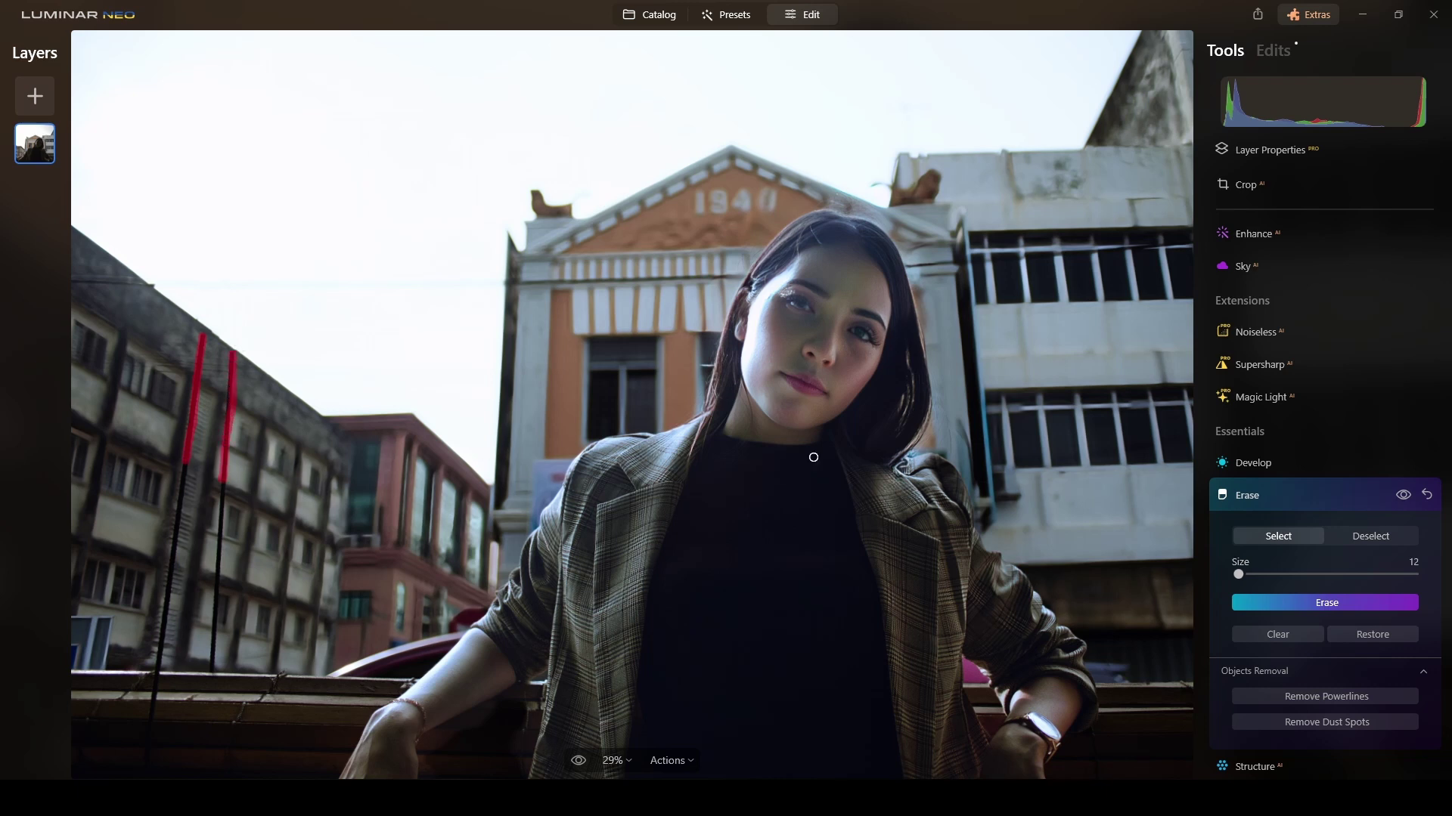
{"action": "left_click", "coordinate": [1317, 610]}
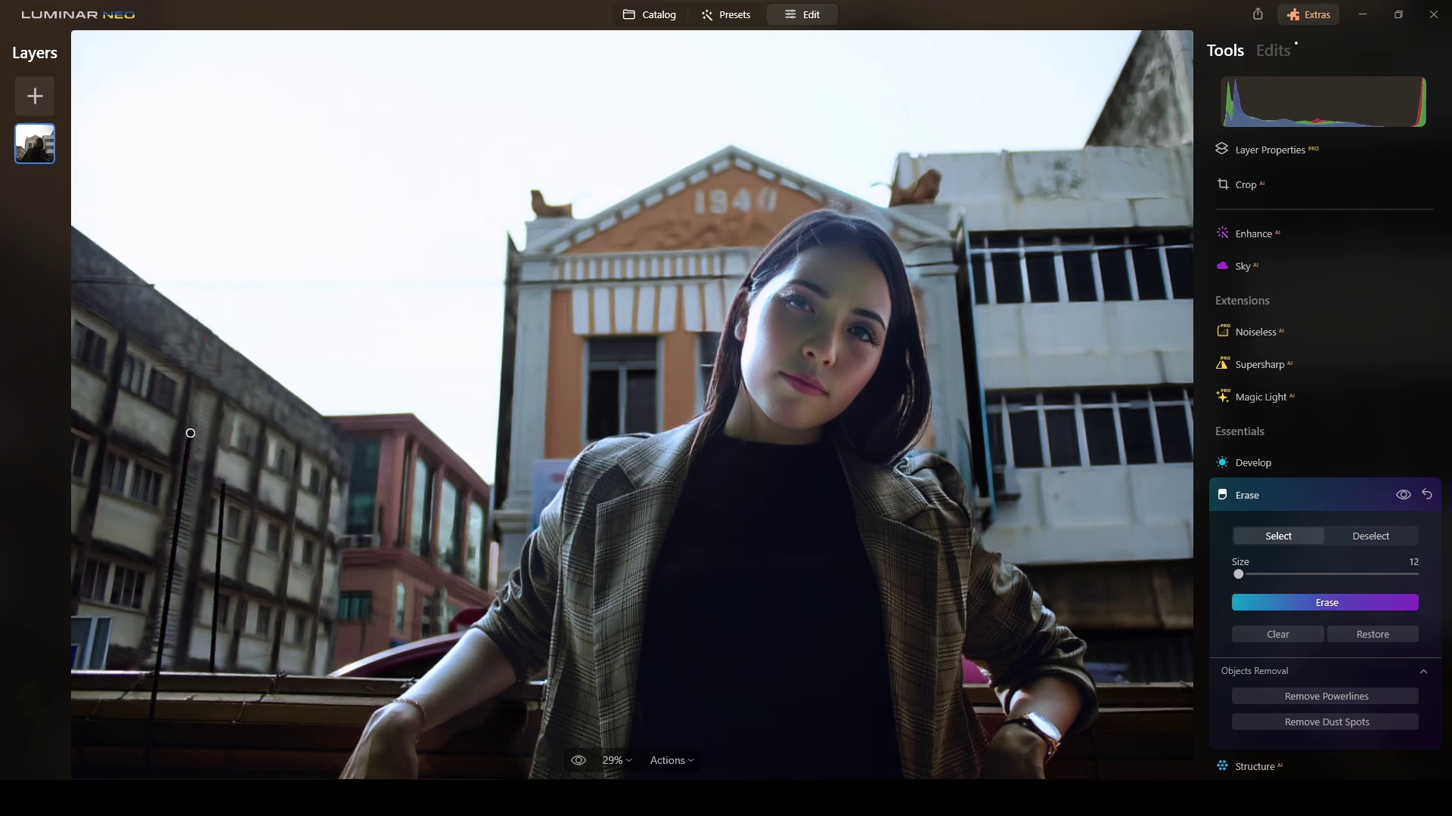
{"action": "mouse_move", "coordinate": [190, 433]}
{"action": "left_mouse_down"}
{"action": "mouse_move", "coordinate": [175, 546]}
{"action": "mouse_move", "coordinate": [178, 510]}
{"action": "mouse_move", "coordinate": [225, 517]}
{"action": "mouse_move", "coordinate": [218, 572]}
{"action": "left_mouse_up"}
{"action": "left_click_drag", "start_coordinate": [218, 521], "coordinate": [220, 498]}
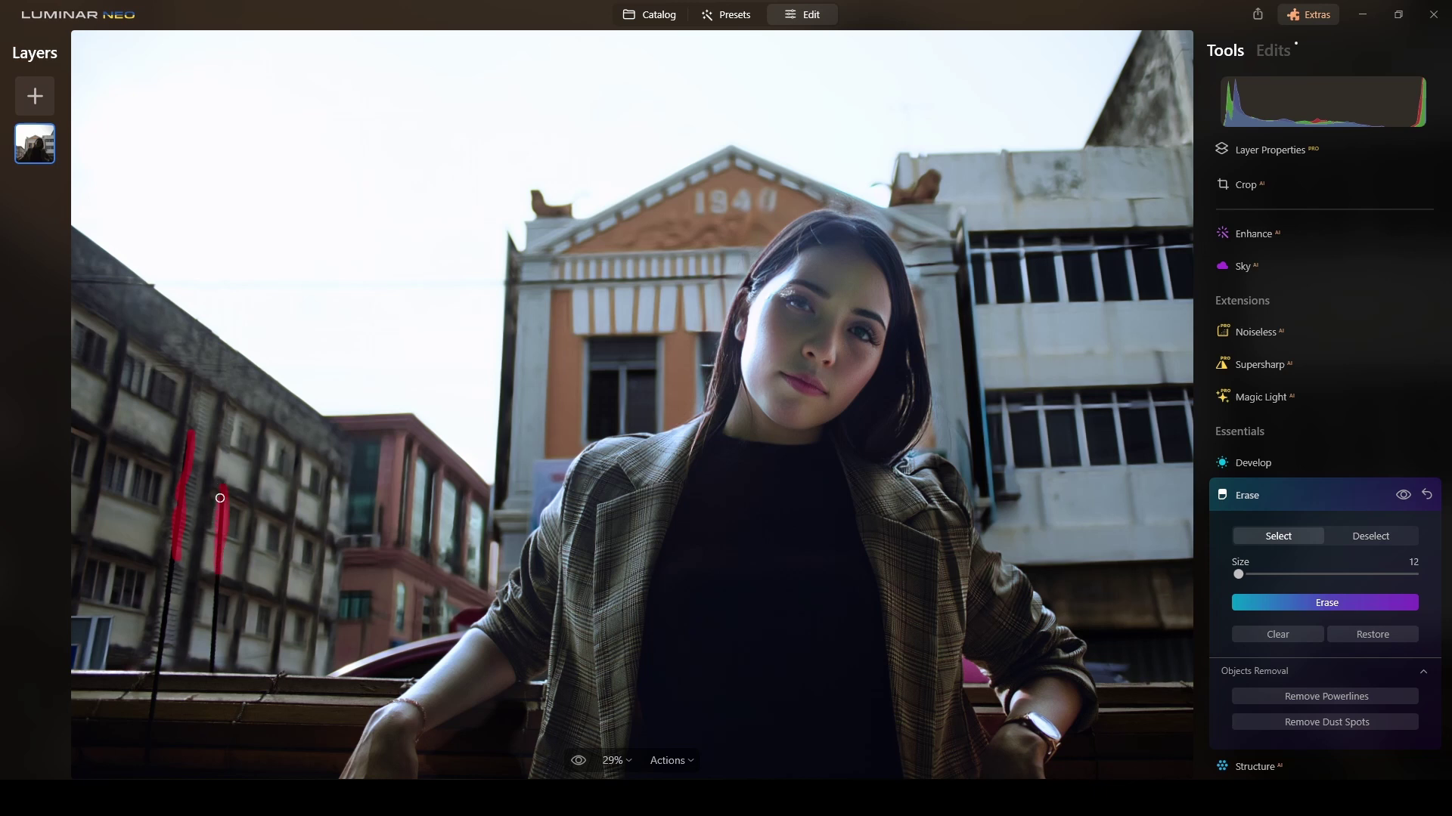
{"action": "left_click", "coordinate": [1297, 597]}
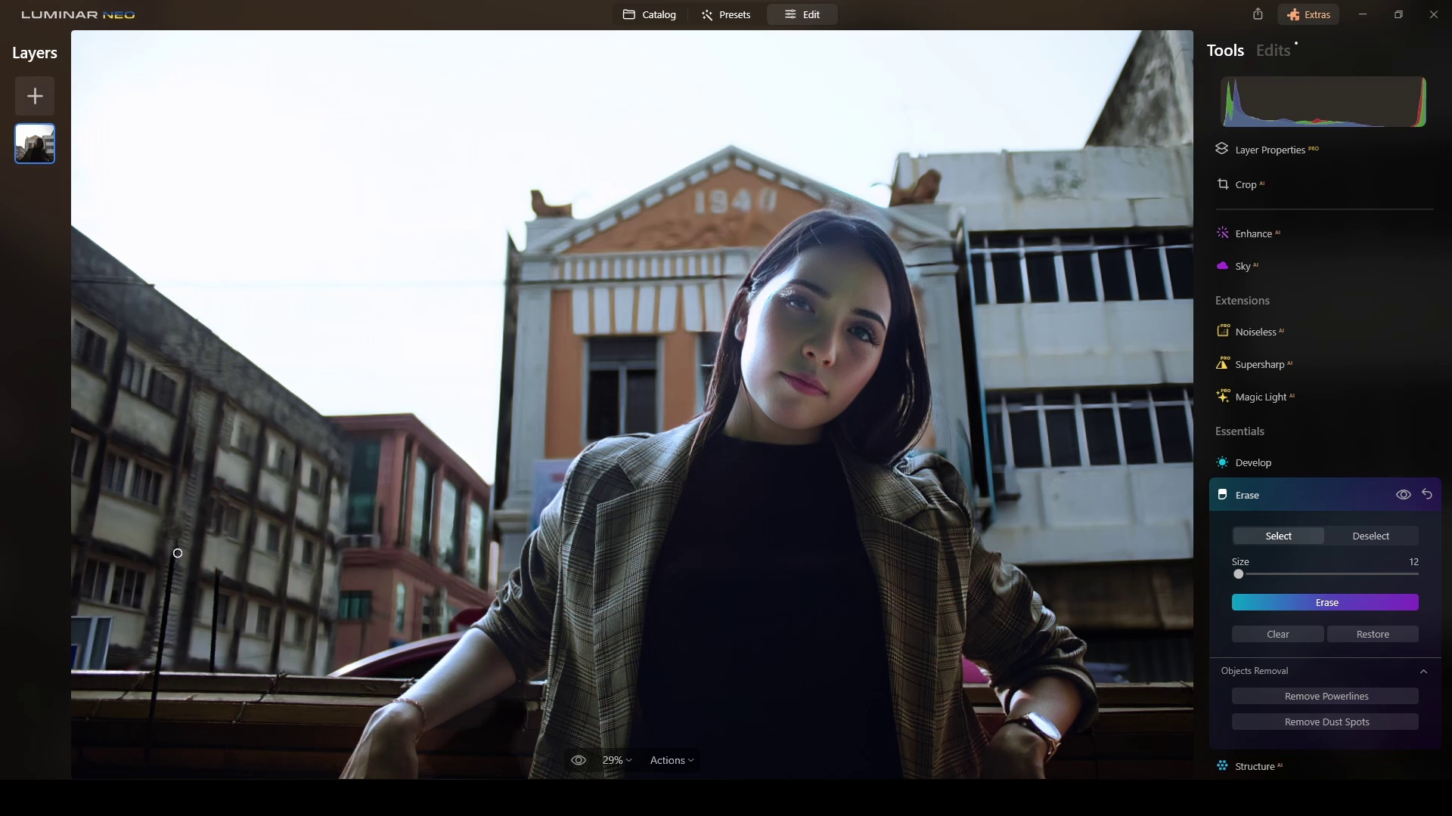
{"action": "left_click_drag", "start_coordinate": [174, 556], "coordinate": [158, 648]}
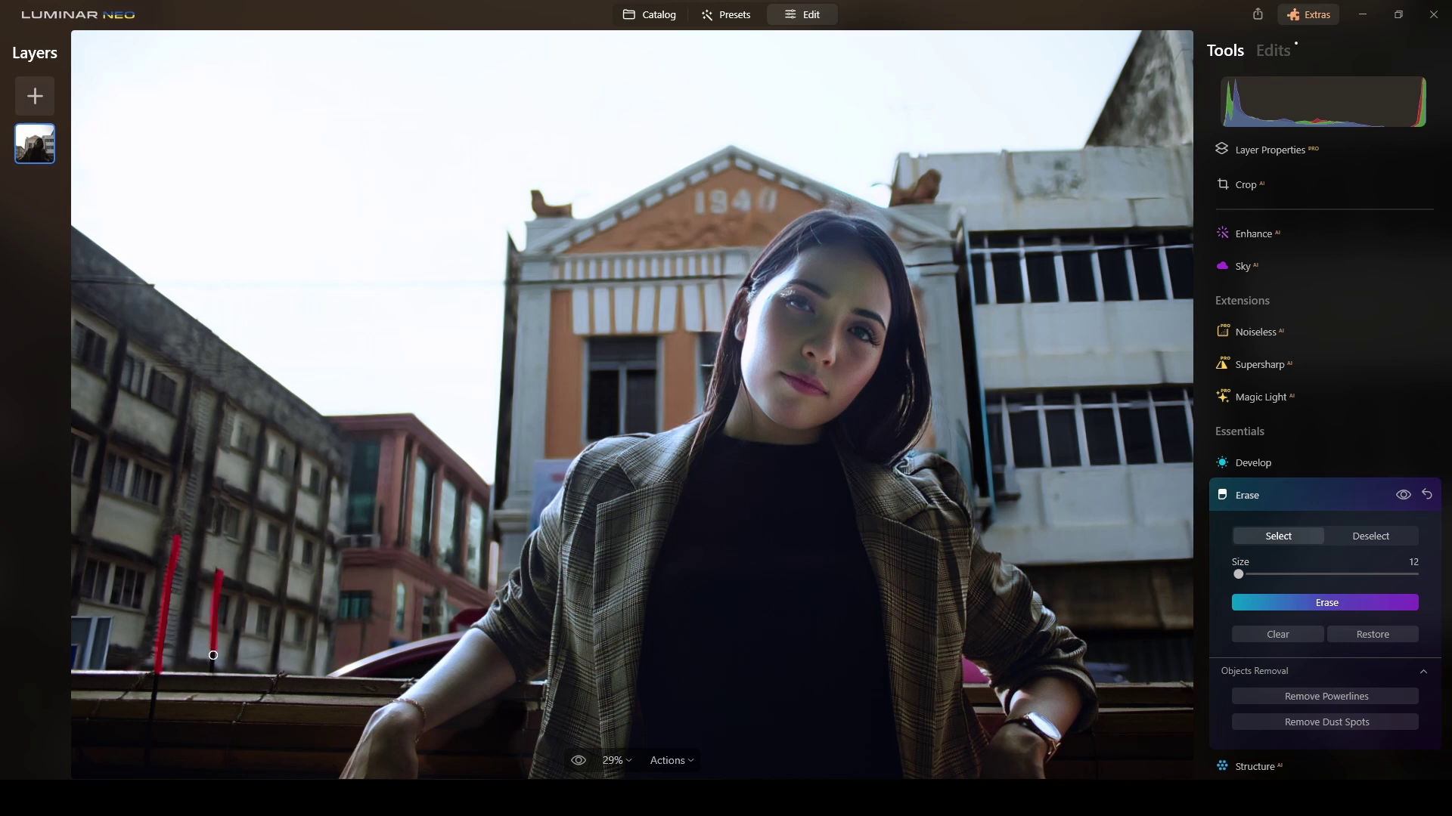
{"action": "left_click", "coordinate": [1358, 605]}
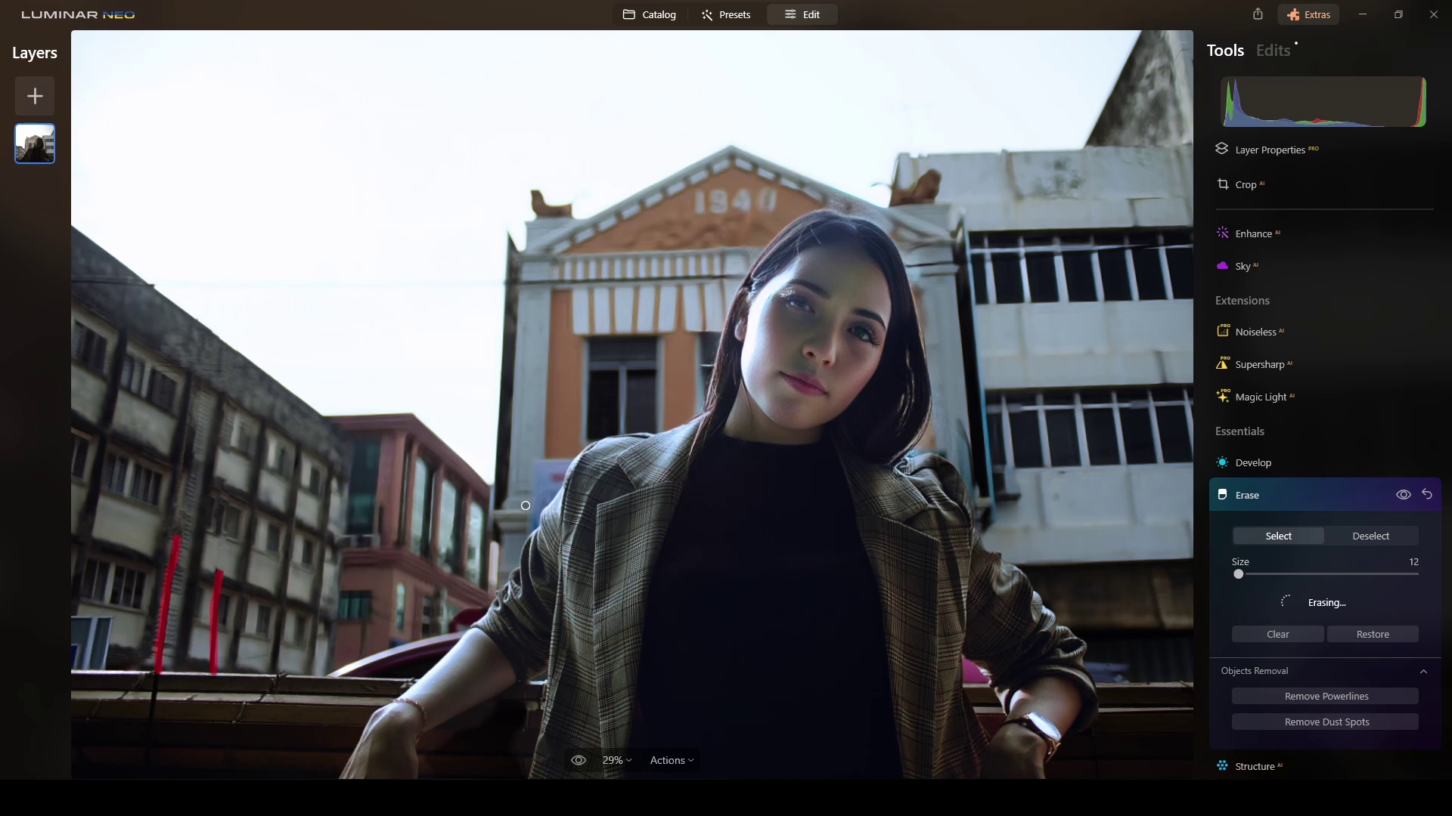
In Sky AI, pick Dramatic Sunset 2 from the sky gallery after trying Dramatic Sunset 3
{"action": "scroll", "coordinate": [601, 316], "scroll_direction": "down", "scroll_amount": 1}
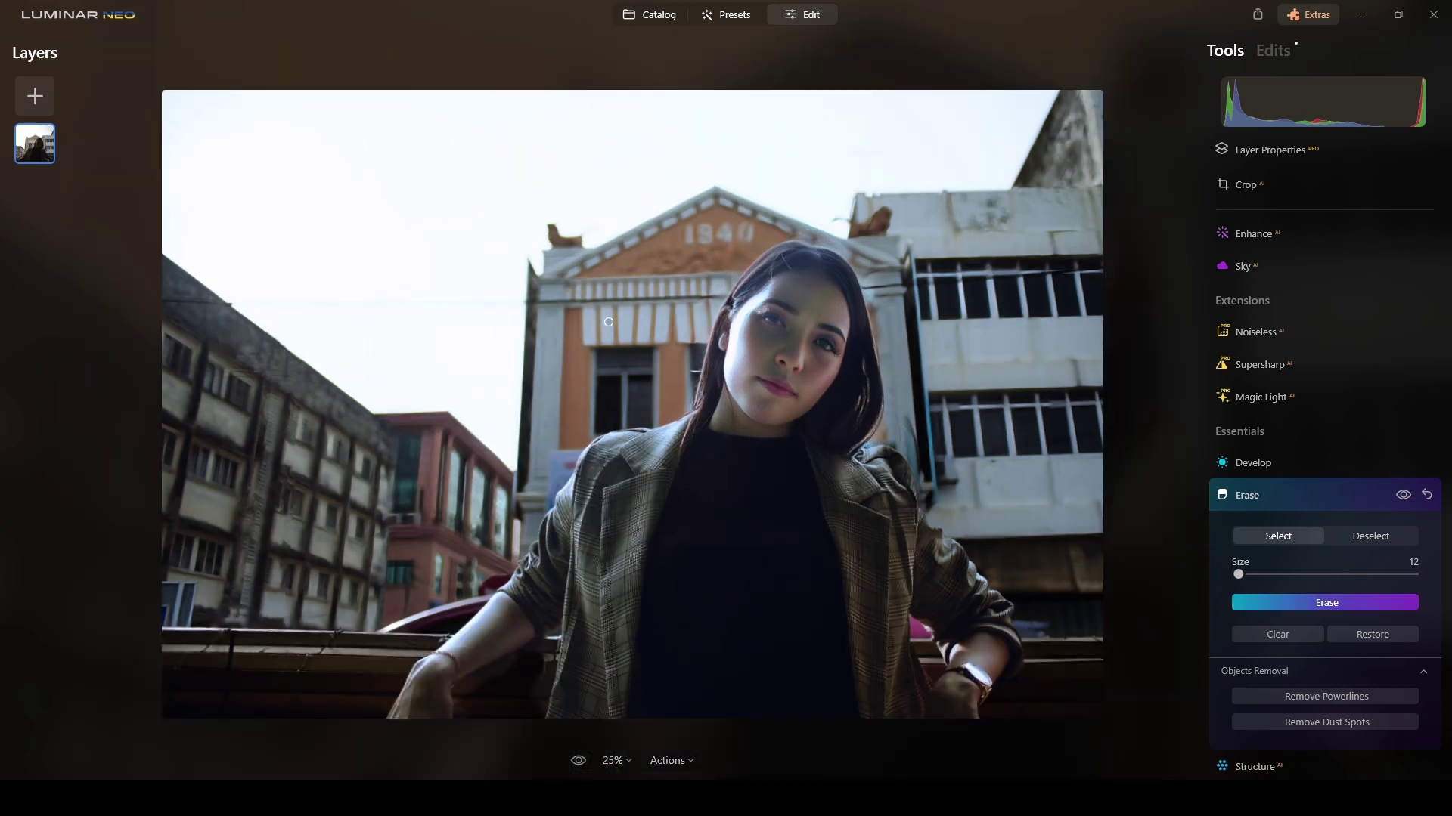
{"action": "left_click", "coordinate": [1307, 498]}
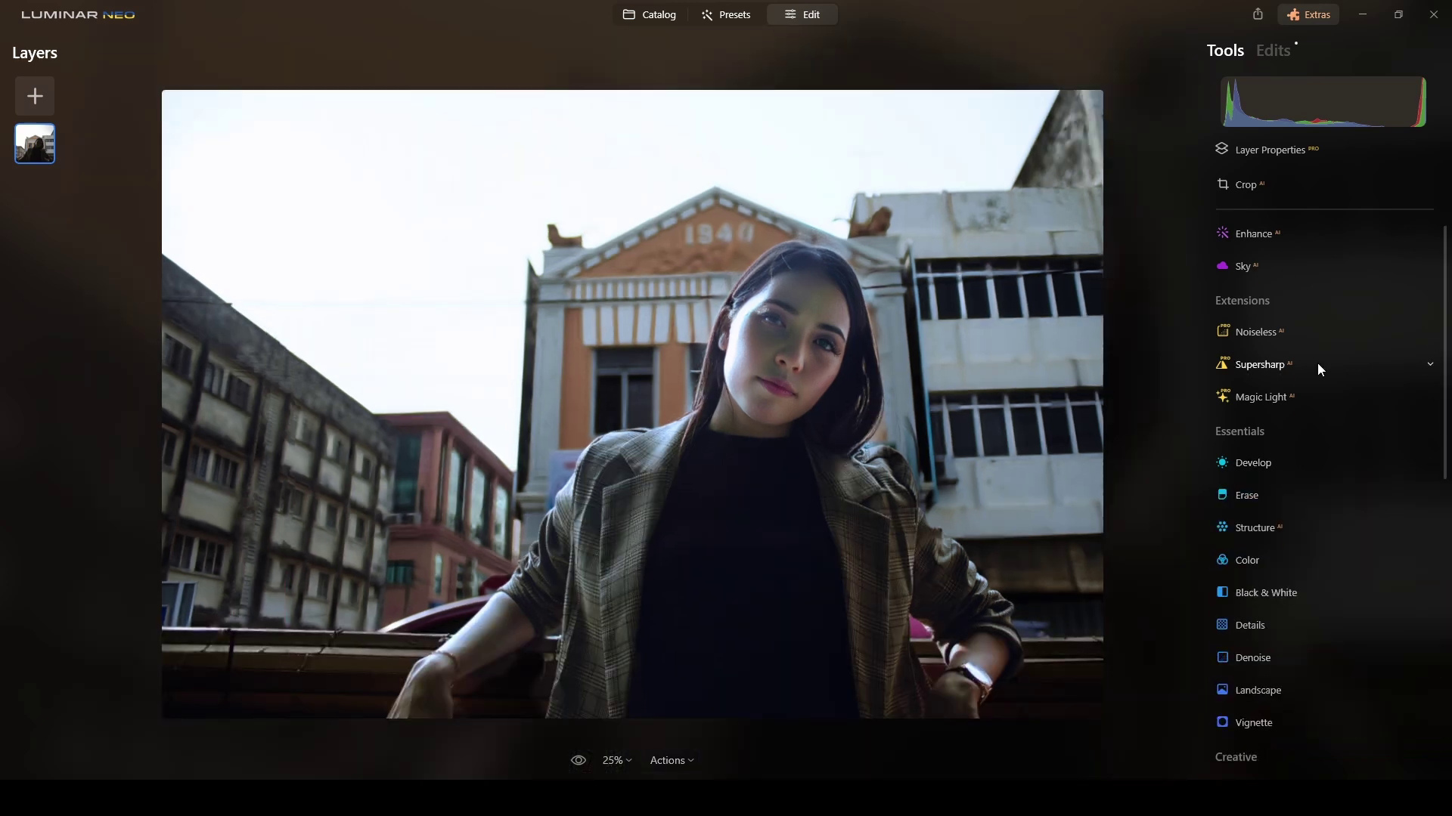
{"action": "scroll", "coordinate": [1317, 363], "scroll_direction": "up", "scroll_amount": 1}
{"action": "left_click", "coordinate": [1246, 295]}
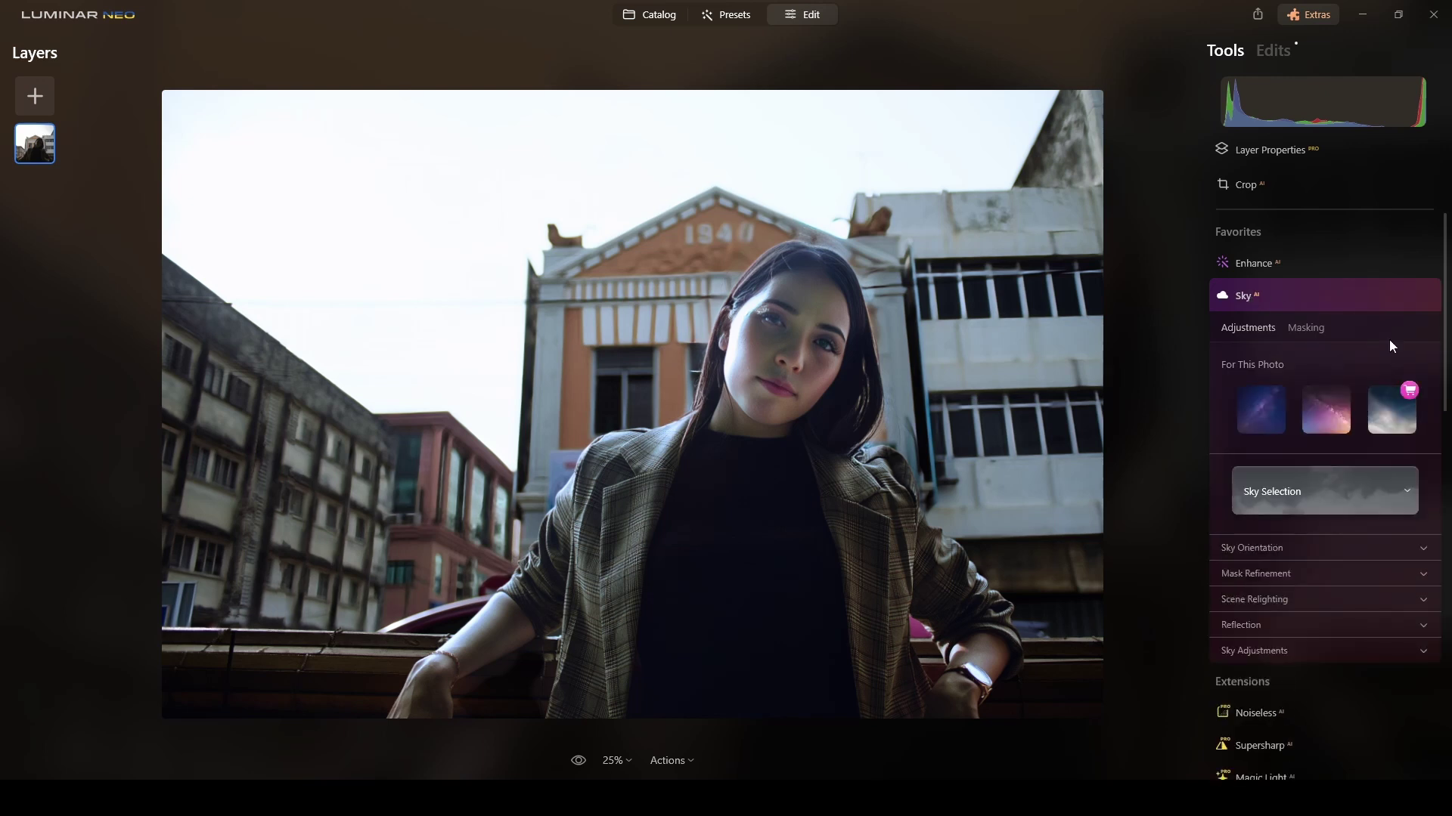
{"action": "left_click", "coordinate": [1406, 492]}
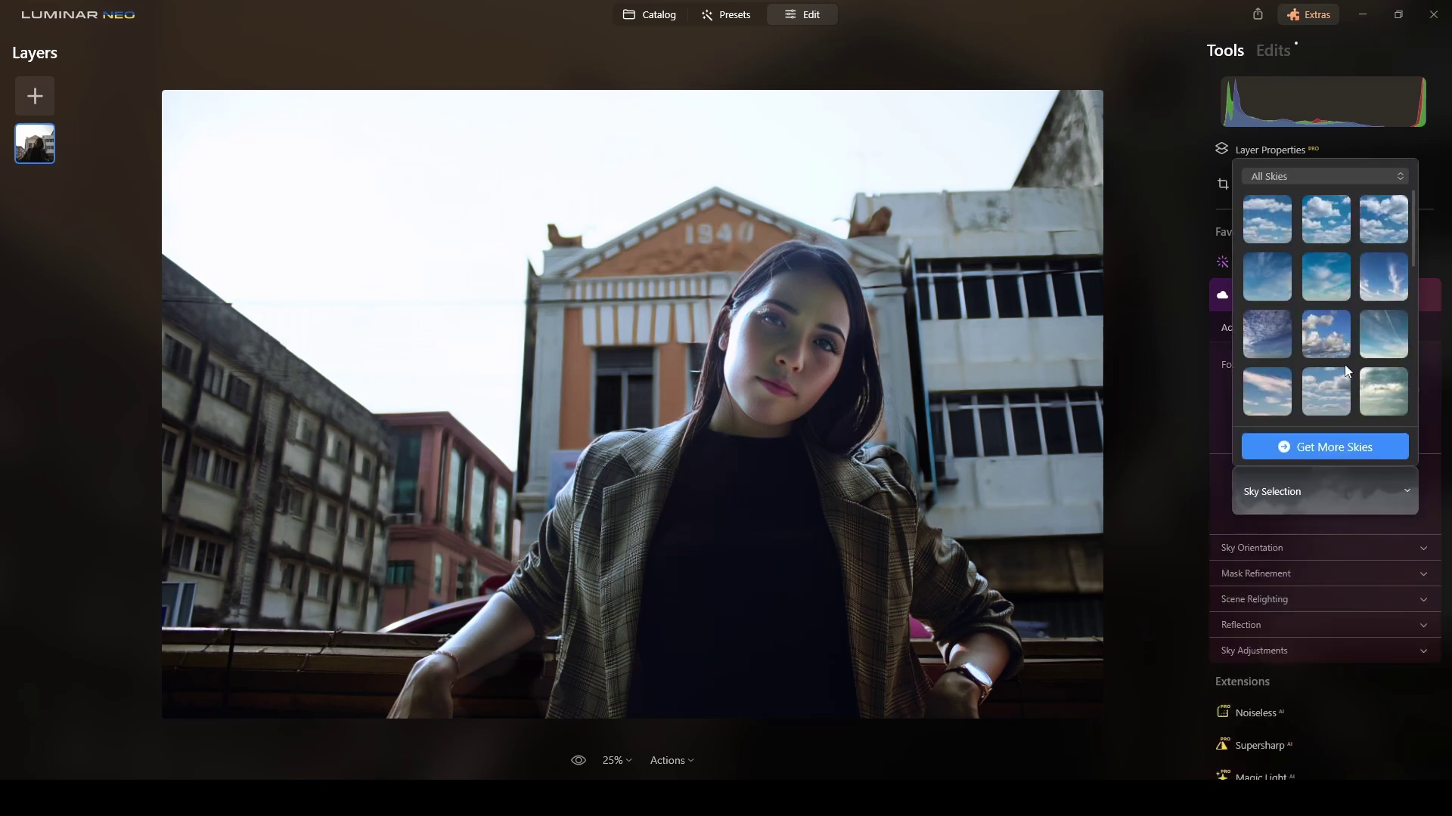
{"action": "scroll", "coordinate": [1344, 364], "scroll_direction": "down", "scroll_amount": 3}
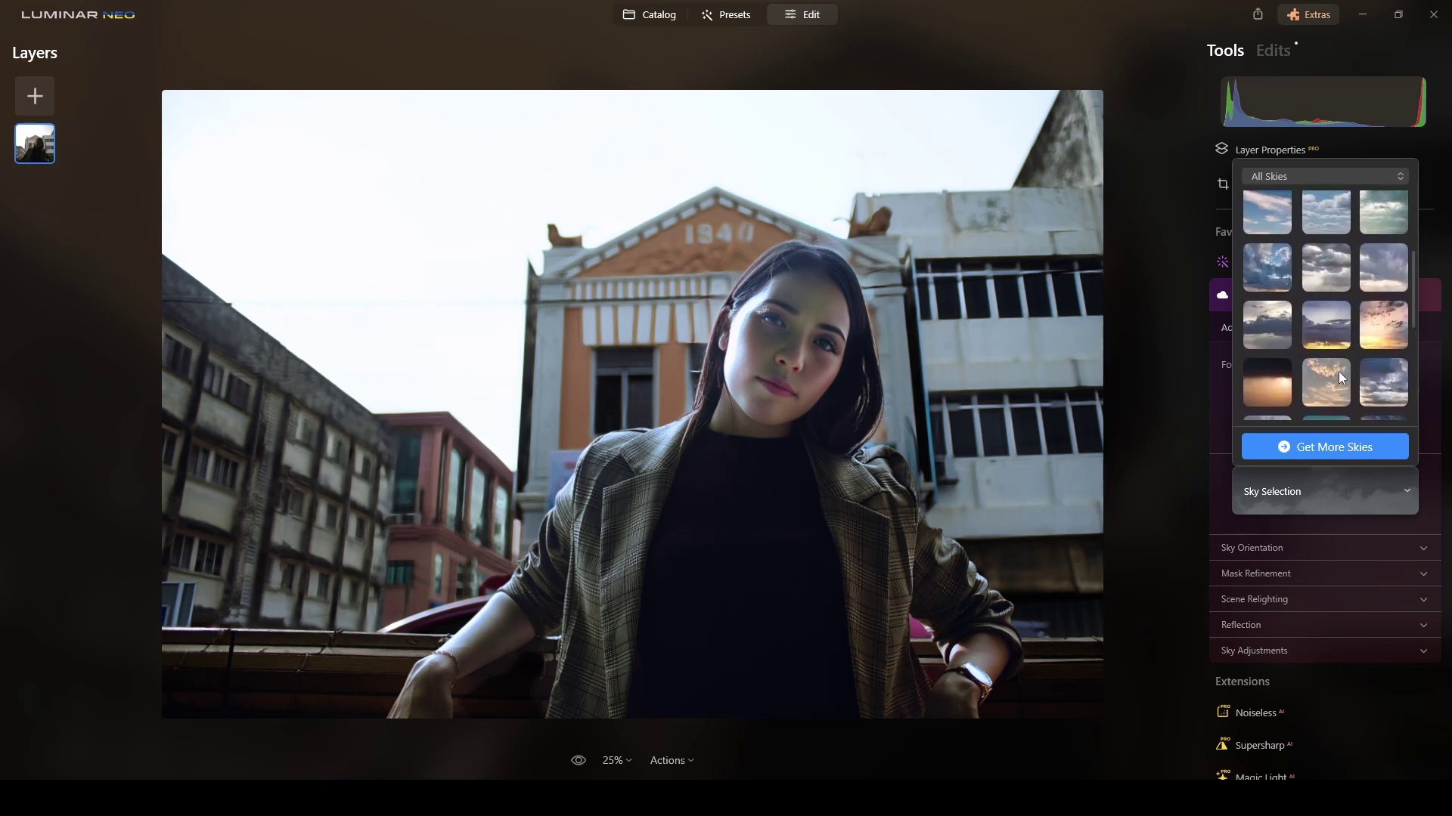
{"action": "left_click", "coordinate": [1342, 377]}
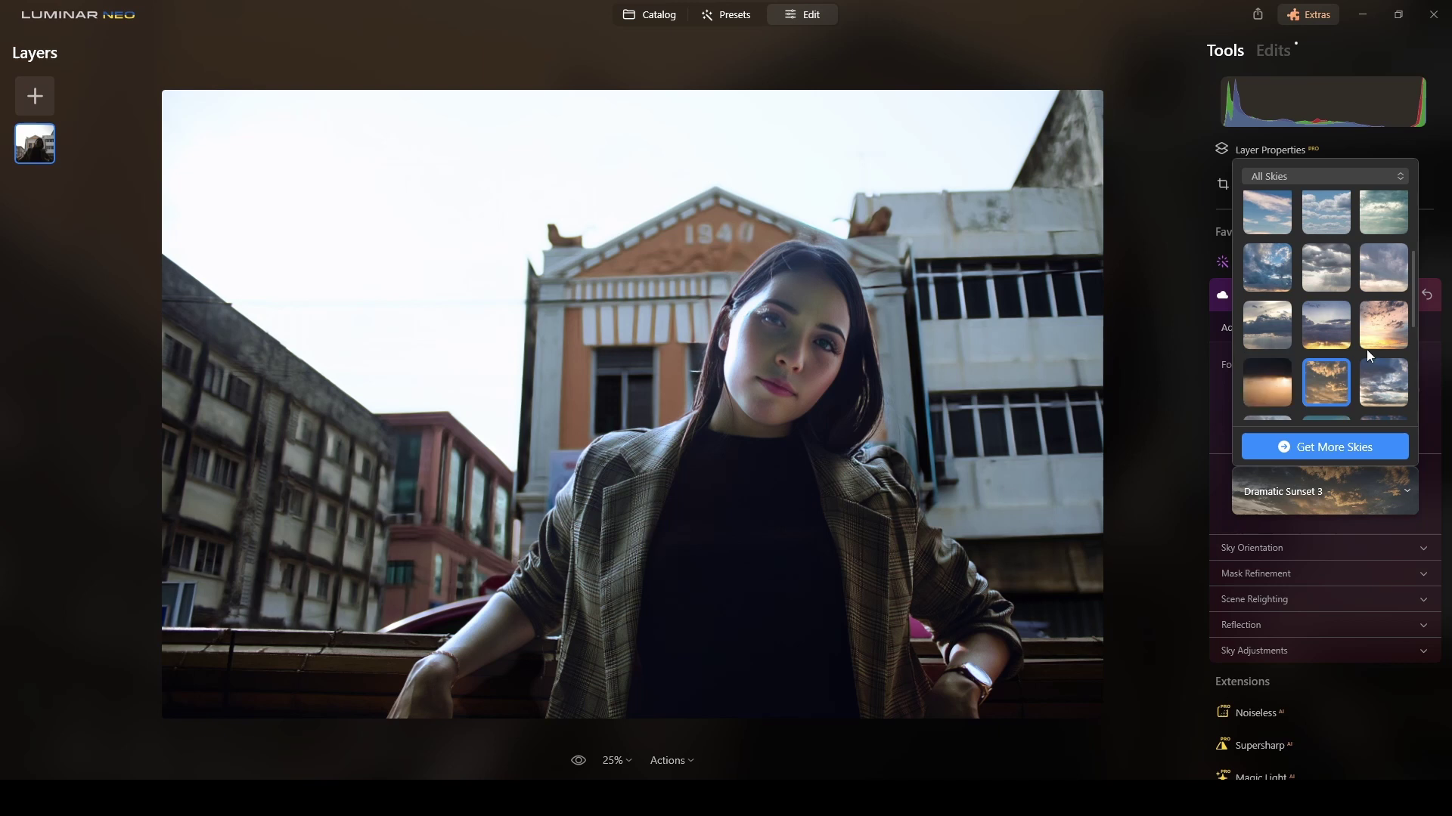
{"action": "left_click", "coordinate": [1262, 393]}
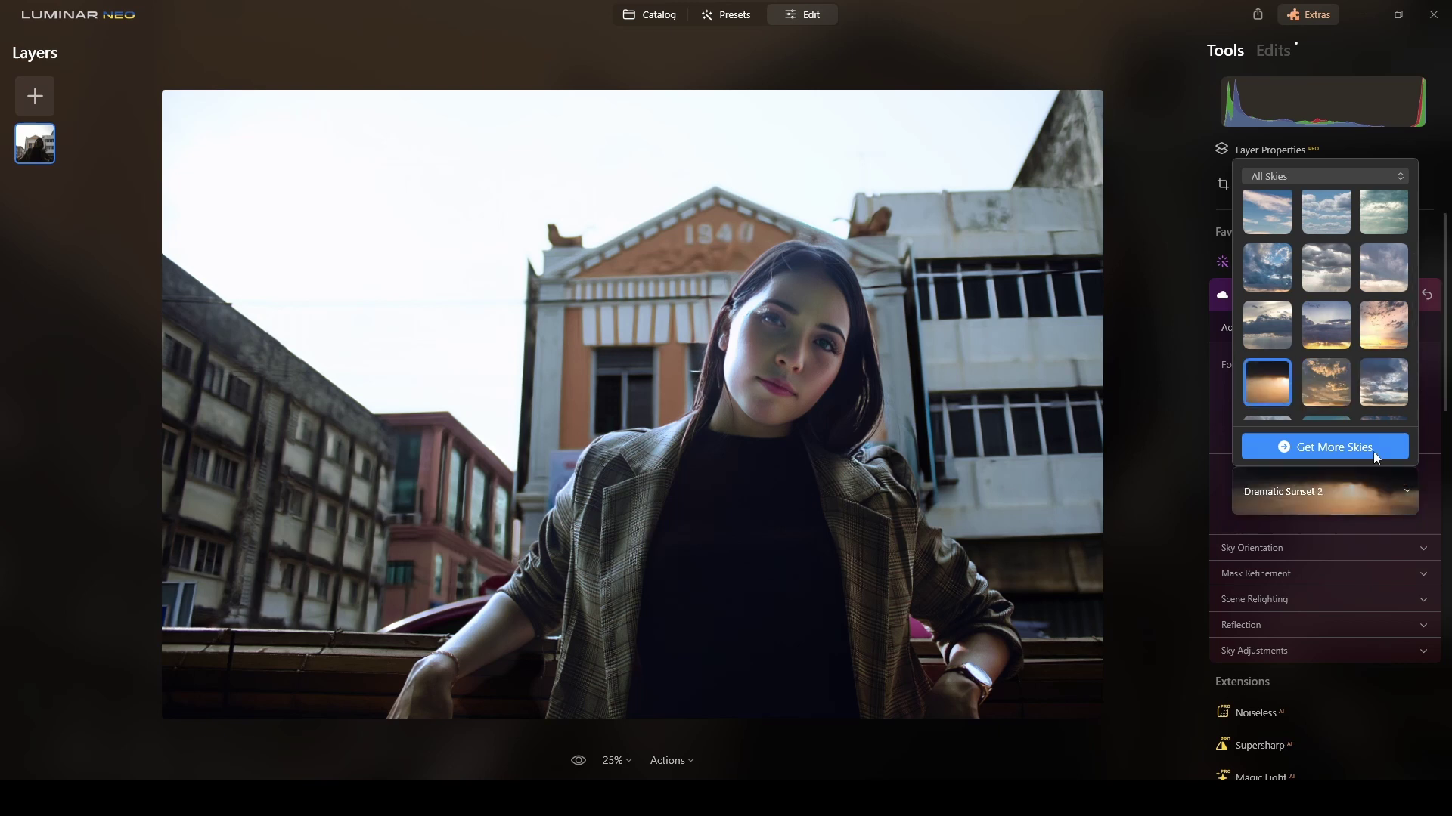
{"action": "left_click", "coordinate": [1429, 390]}
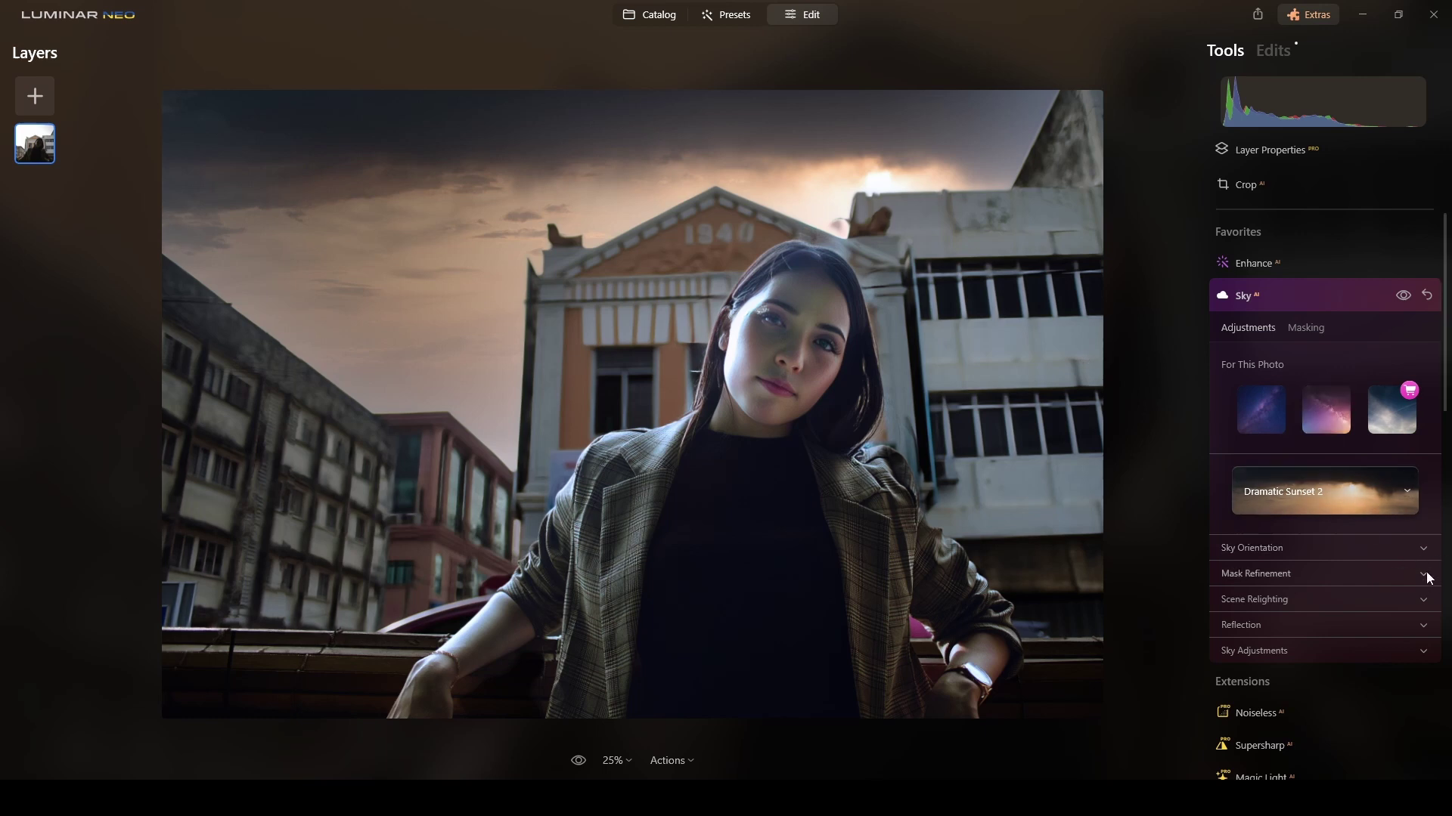
Set the sky's Horizontal Position under Sky Orientation to -38
{"action": "left_click", "coordinate": [1432, 552]}
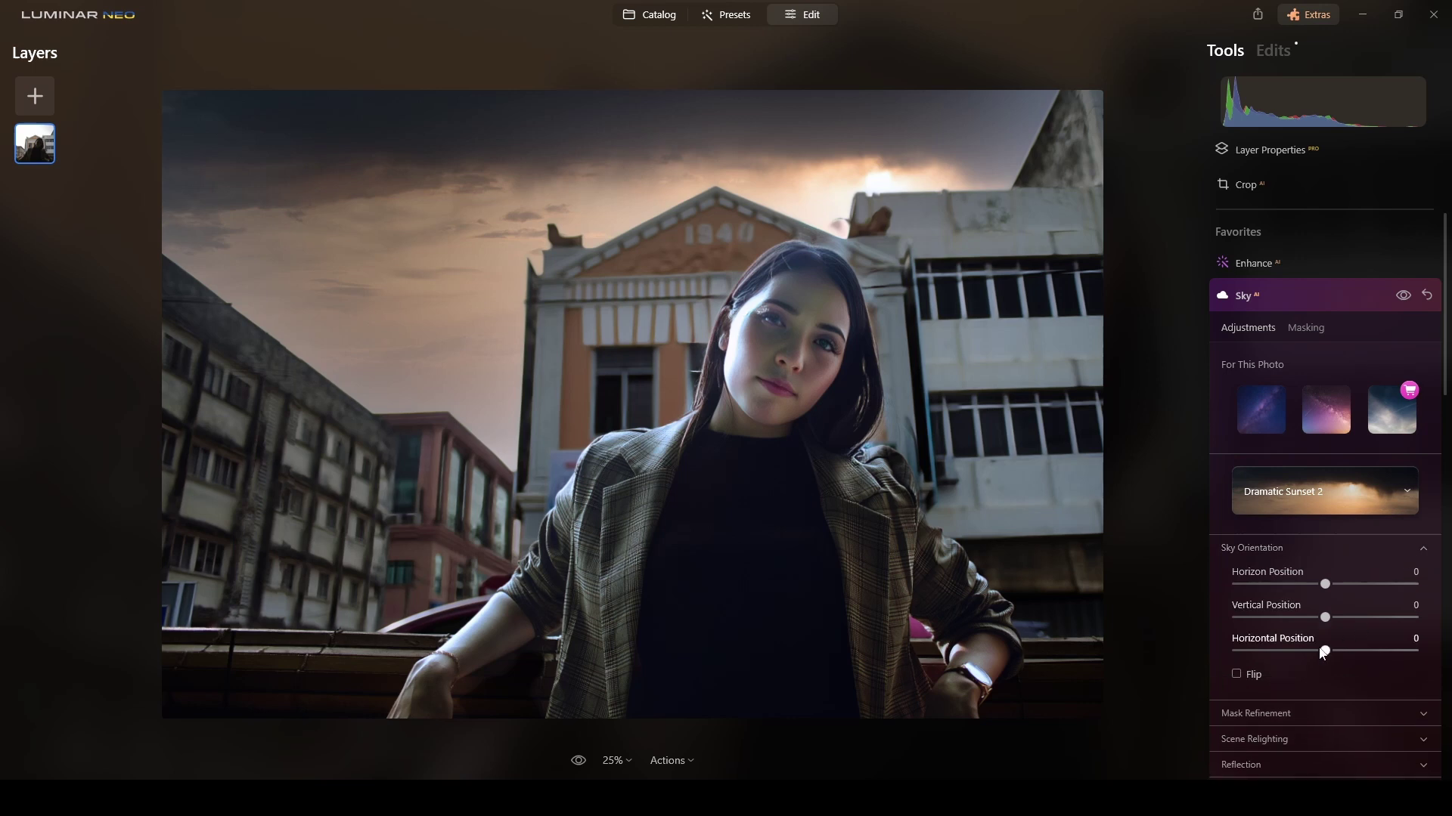
{"action": "left_click_drag", "start_coordinate": [1324, 651], "coordinate": [1293, 658]}
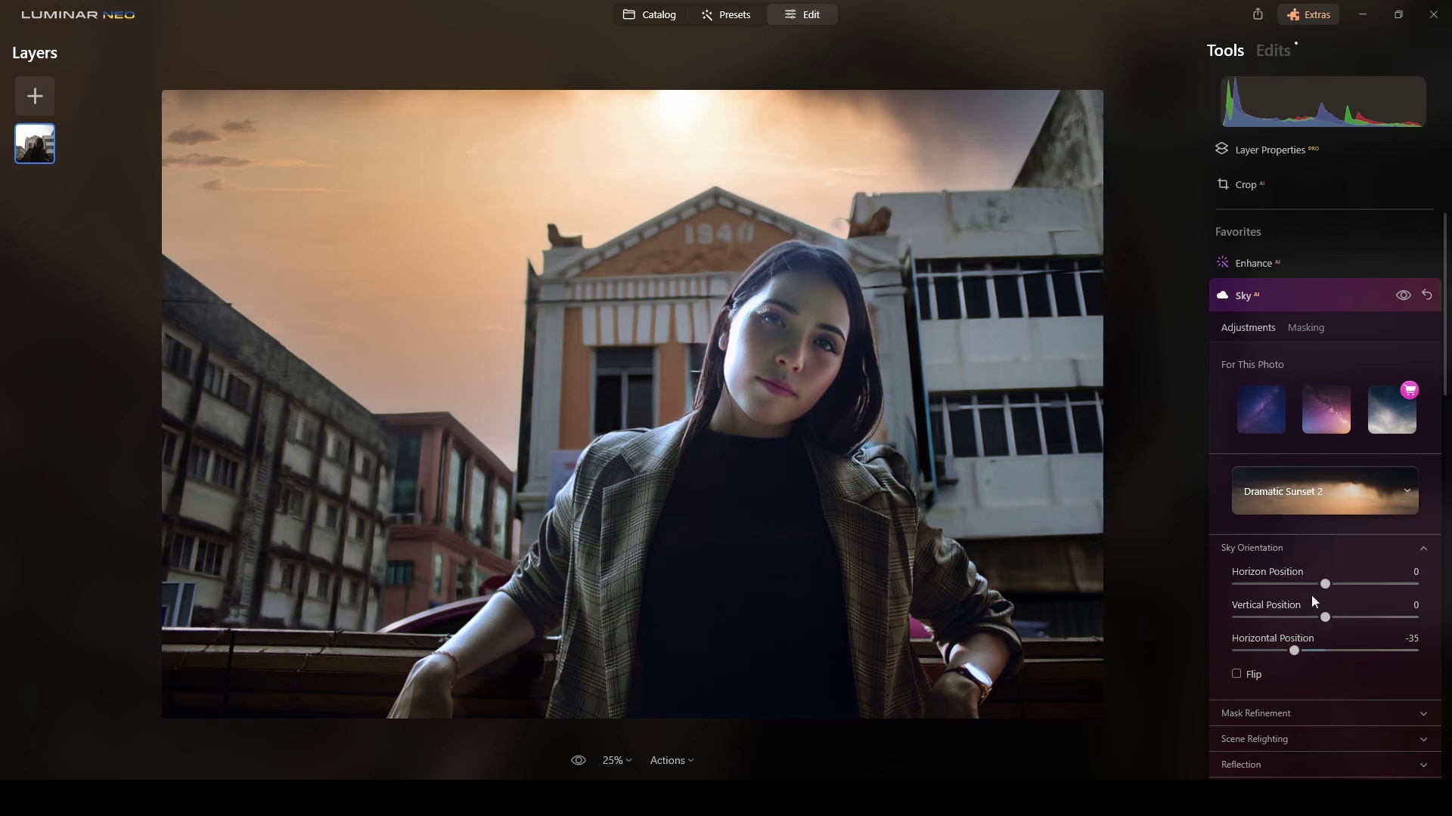
{"action": "left_click_drag", "start_coordinate": [1294, 652], "coordinate": [1291, 652]}
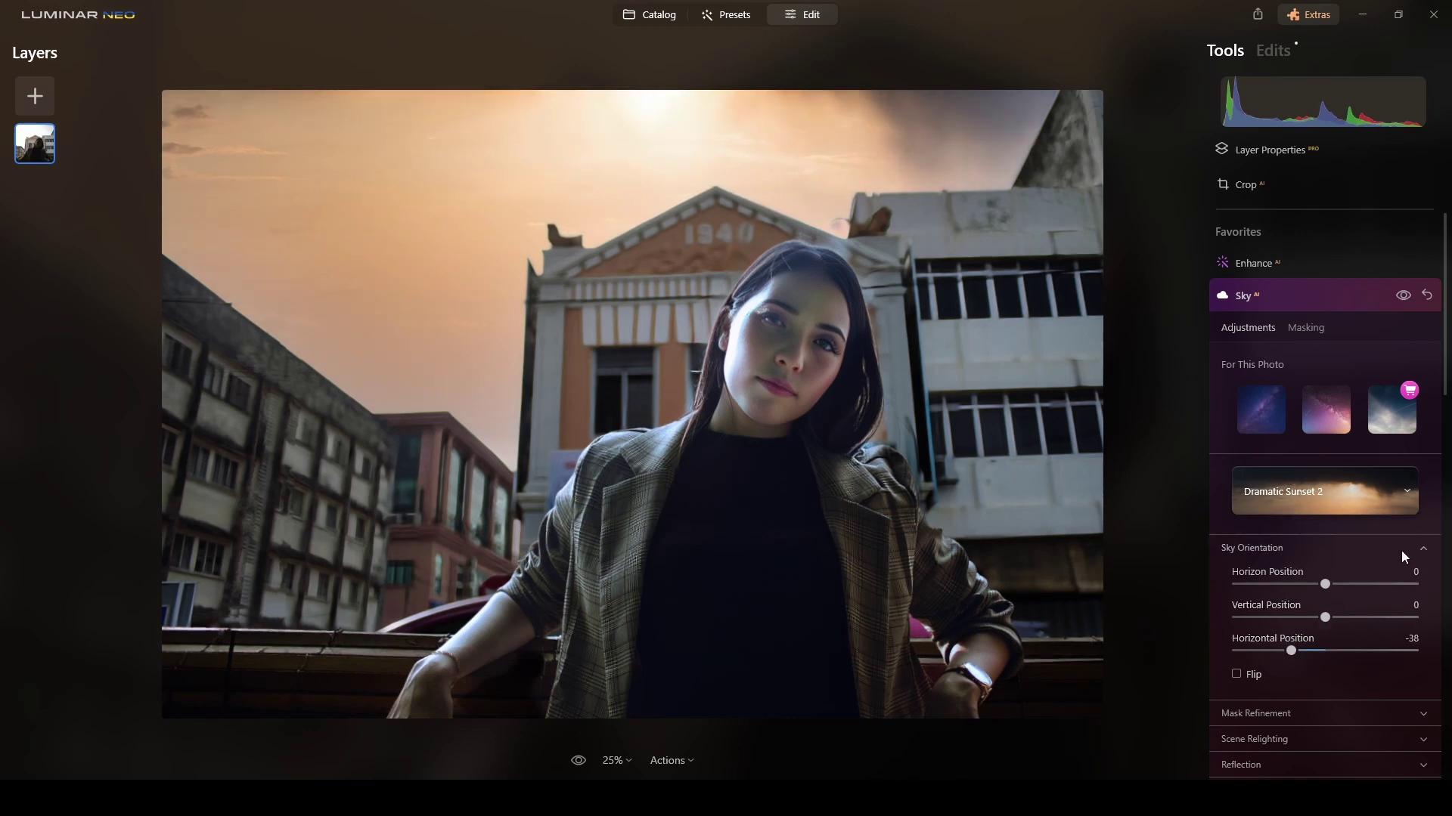
{"action": "left_click", "coordinate": [1423, 550]}
{"action": "left_click", "coordinate": [1423, 601]}
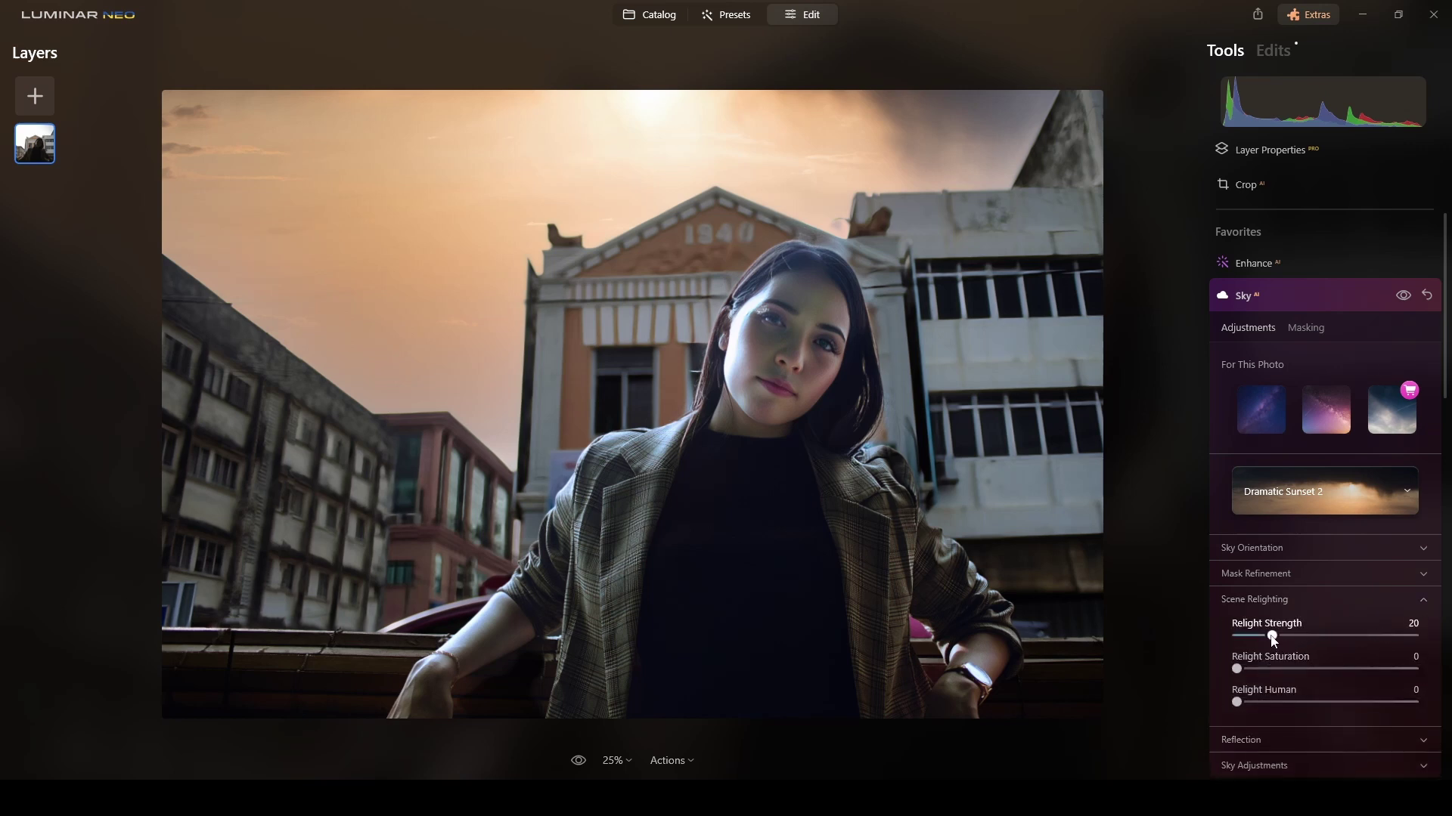
Set Scene Relighting Strength and Saturation both to 42
{"action": "left_click_drag", "start_coordinate": [1271, 639], "coordinate": [1314, 643]}
{"action": "left_click_drag", "start_coordinate": [1238, 670], "coordinate": [1306, 669]}
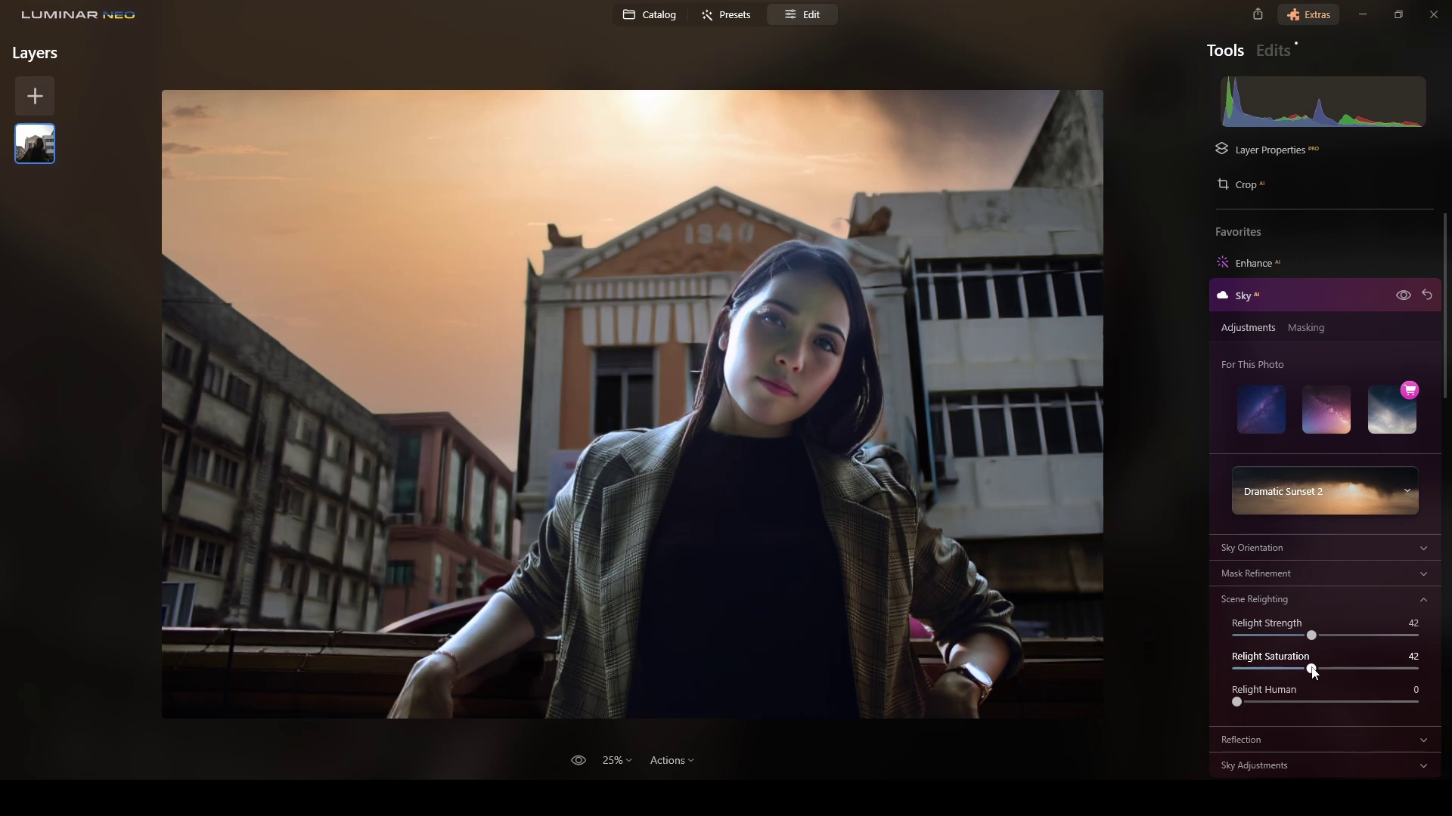
{"action": "left_click", "coordinate": [1423, 600]}
In Sky Adjustments, set sky Warmth to 27 and Brightness to 9
{"action": "left_click", "coordinate": [1424, 650]}
{"action": "scroll", "coordinate": [1359, 615], "scroll_direction": "down", "scroll_amount": 4}
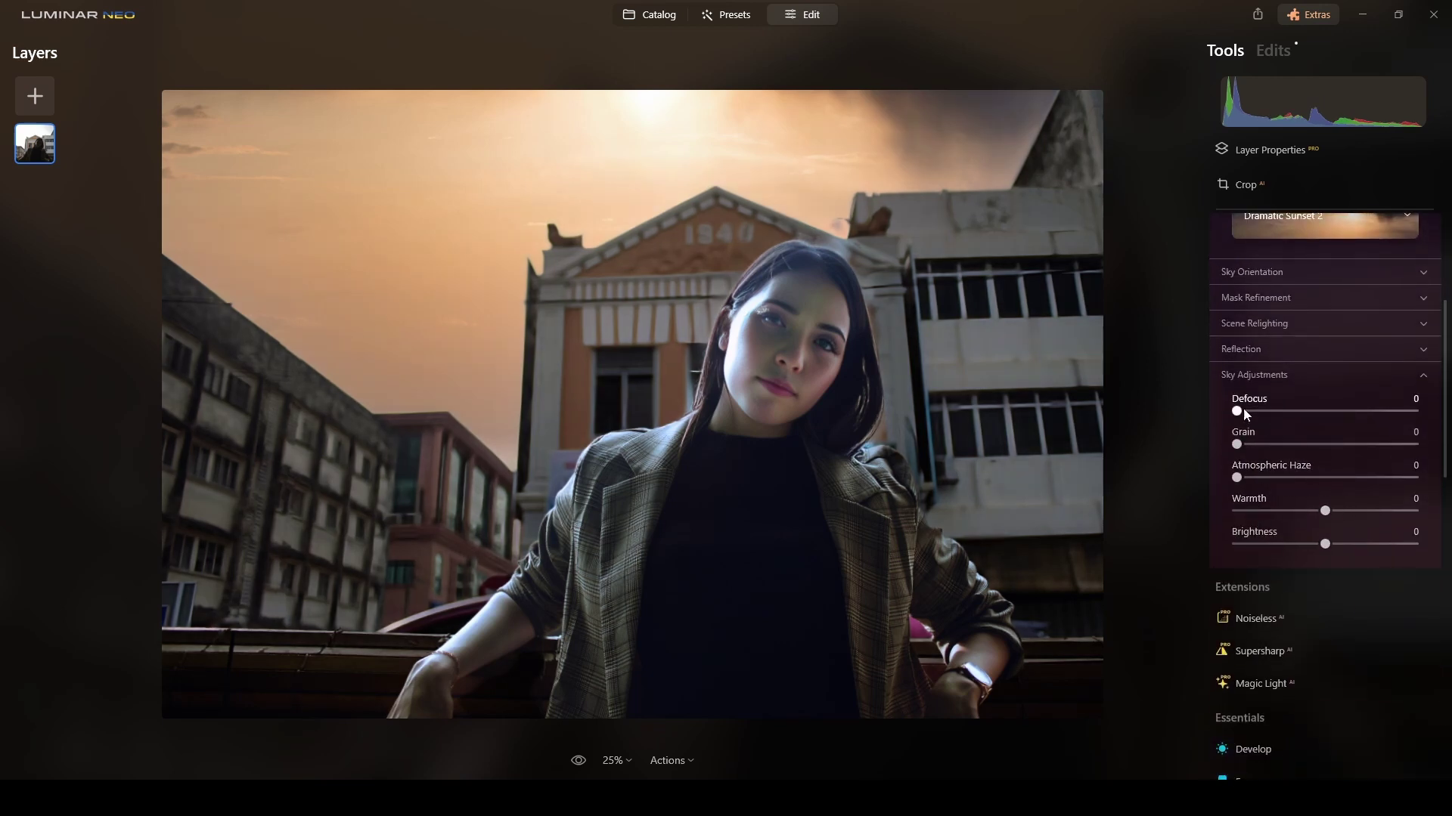
{"action": "left_click_drag", "start_coordinate": [1327, 512], "coordinate": [1312, 544]}
{"action": "left_click", "coordinate": [1334, 543]}
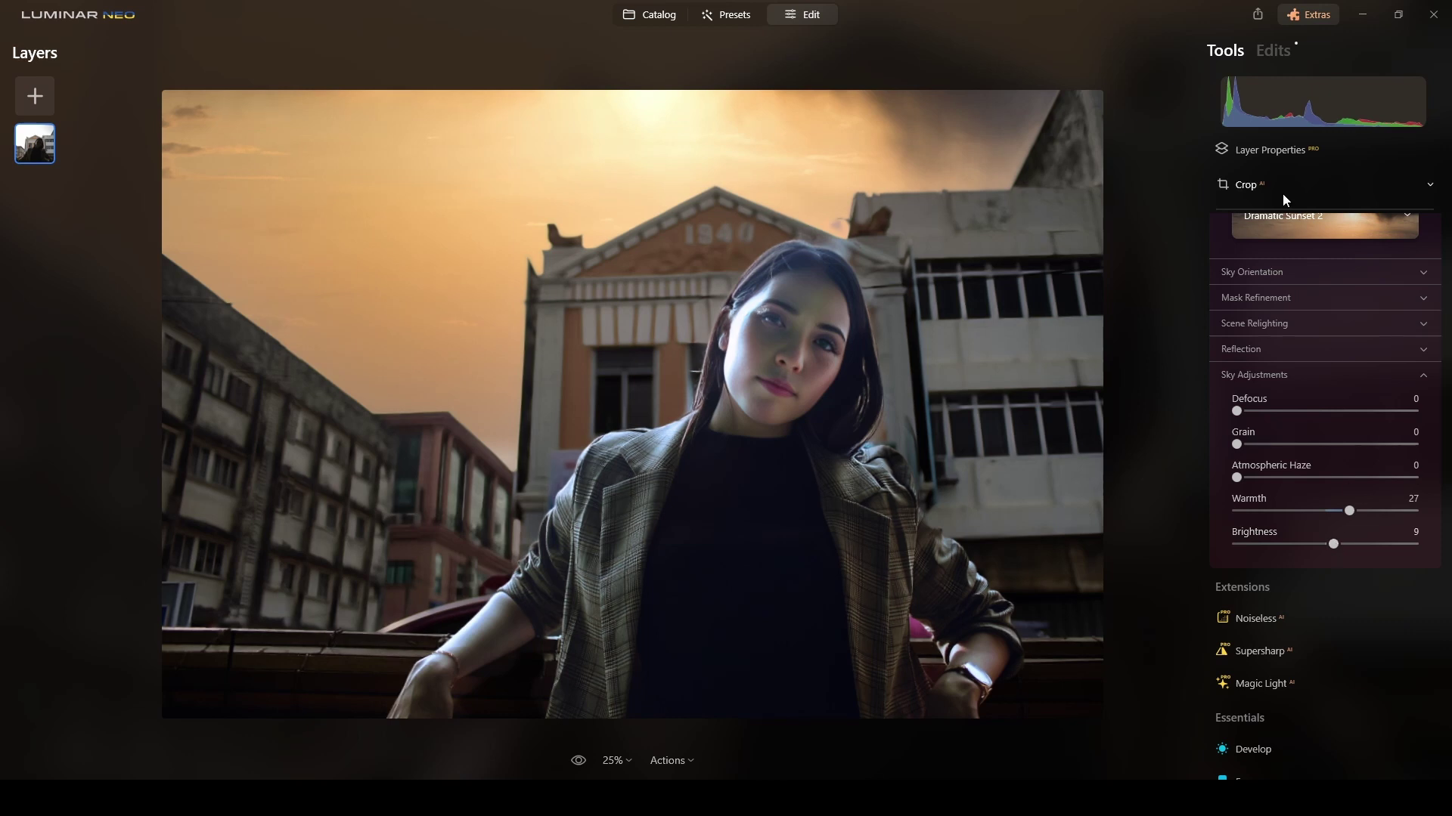
{"action": "scroll", "coordinate": [1413, 375], "scroll_direction": "up", "scroll_amount": 5}
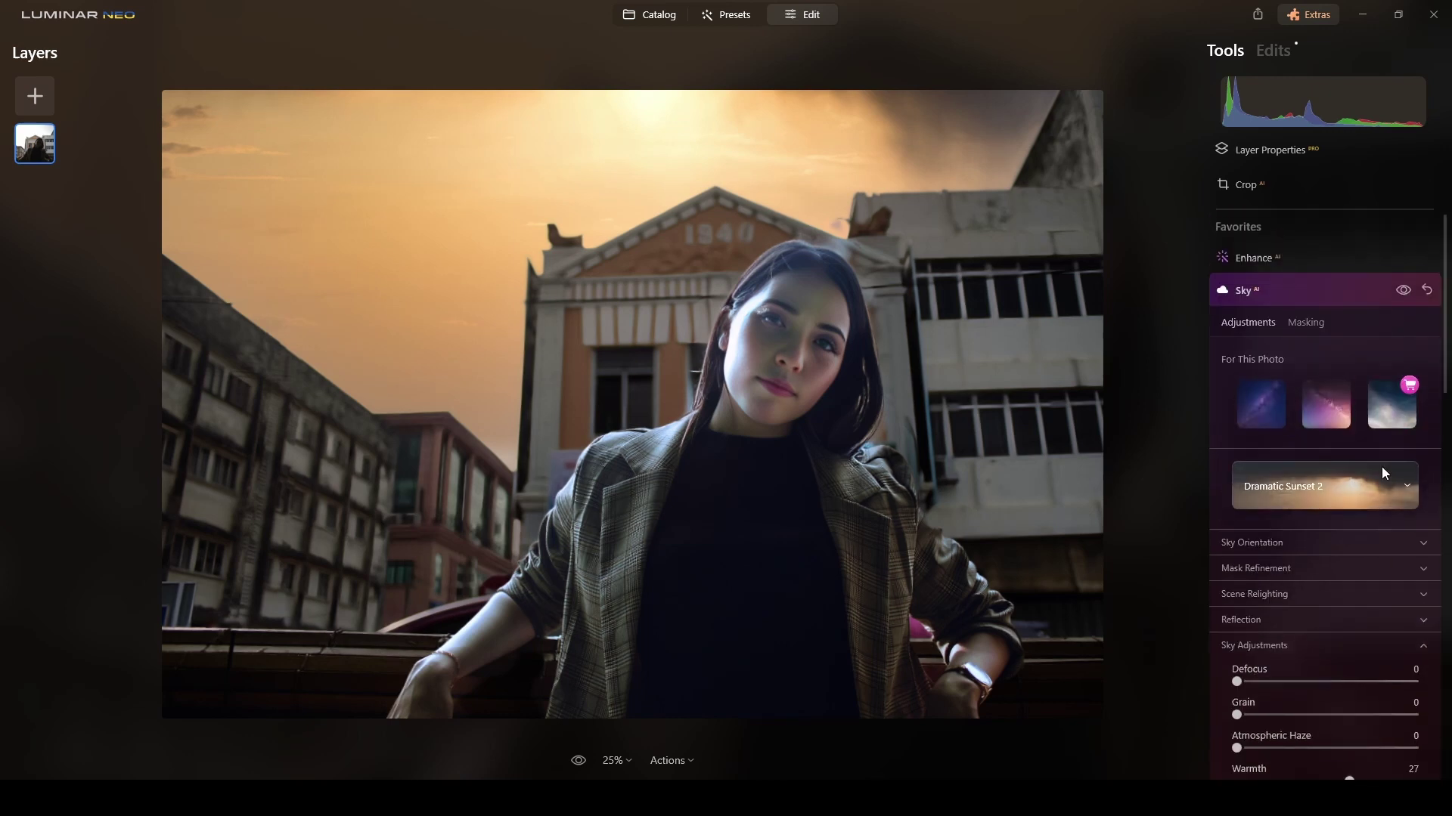
Apply the Dramatic look at Amount 44 with Brightness 16 and Saturation 25
{"action": "left_click", "coordinate": [1351, 295]}
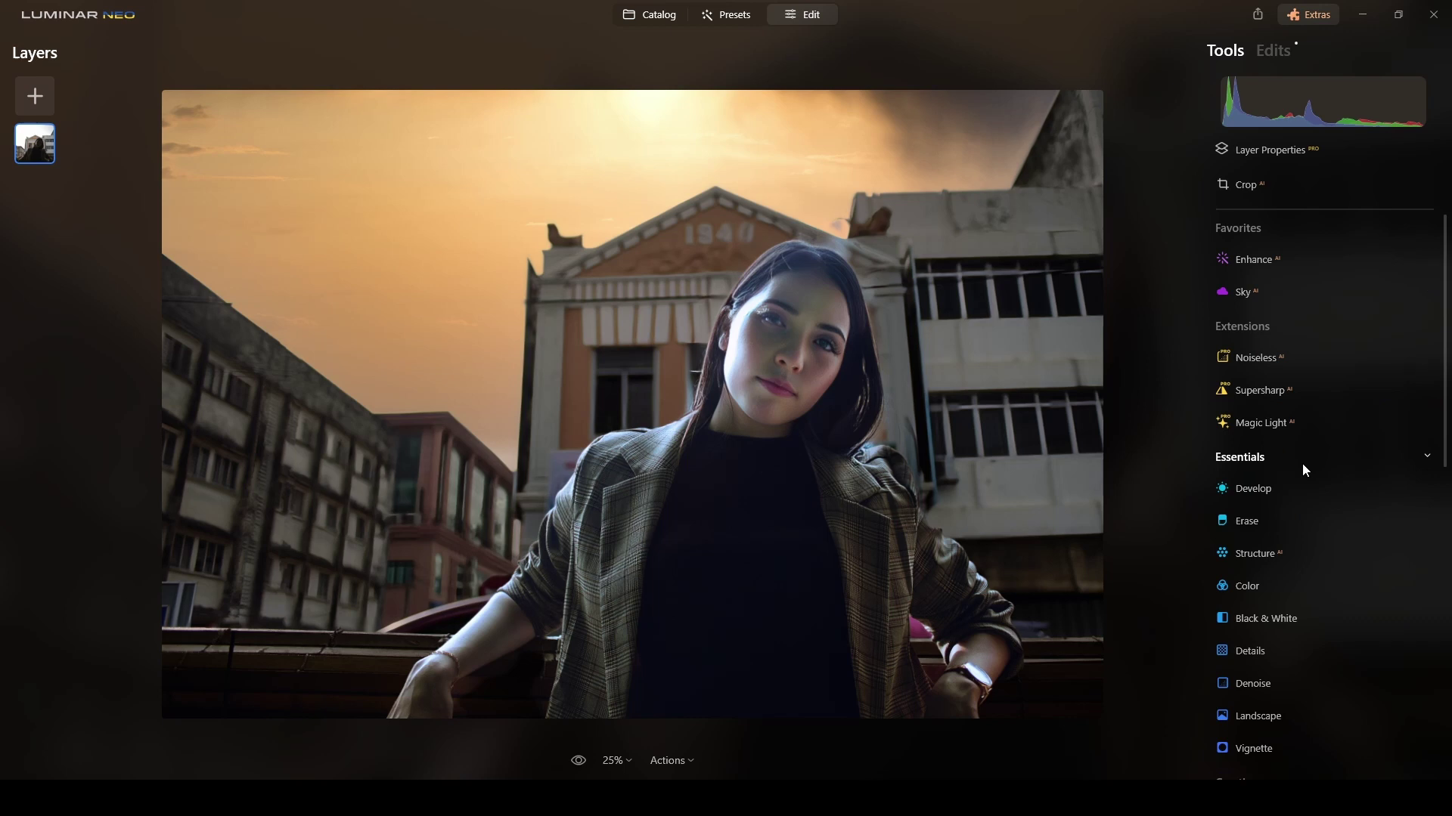
{"action": "scroll", "coordinate": [1292, 443], "scroll_direction": "down", "scroll_amount": 3}
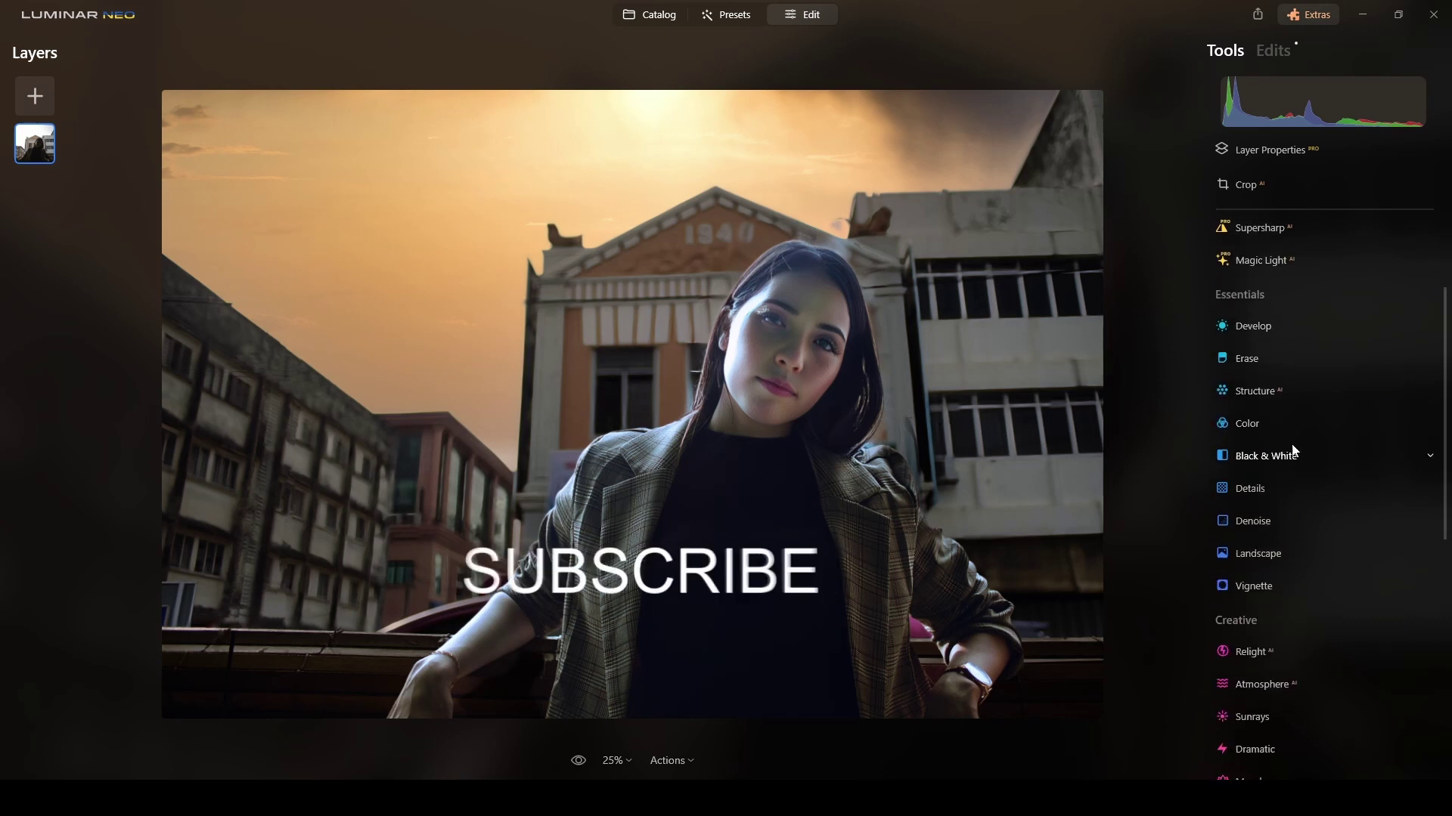
{"action": "scroll", "coordinate": [1292, 446], "scroll_direction": "up", "scroll_amount": 2}
{"action": "scroll", "coordinate": [1303, 423], "scroll_direction": "down", "scroll_amount": 3}
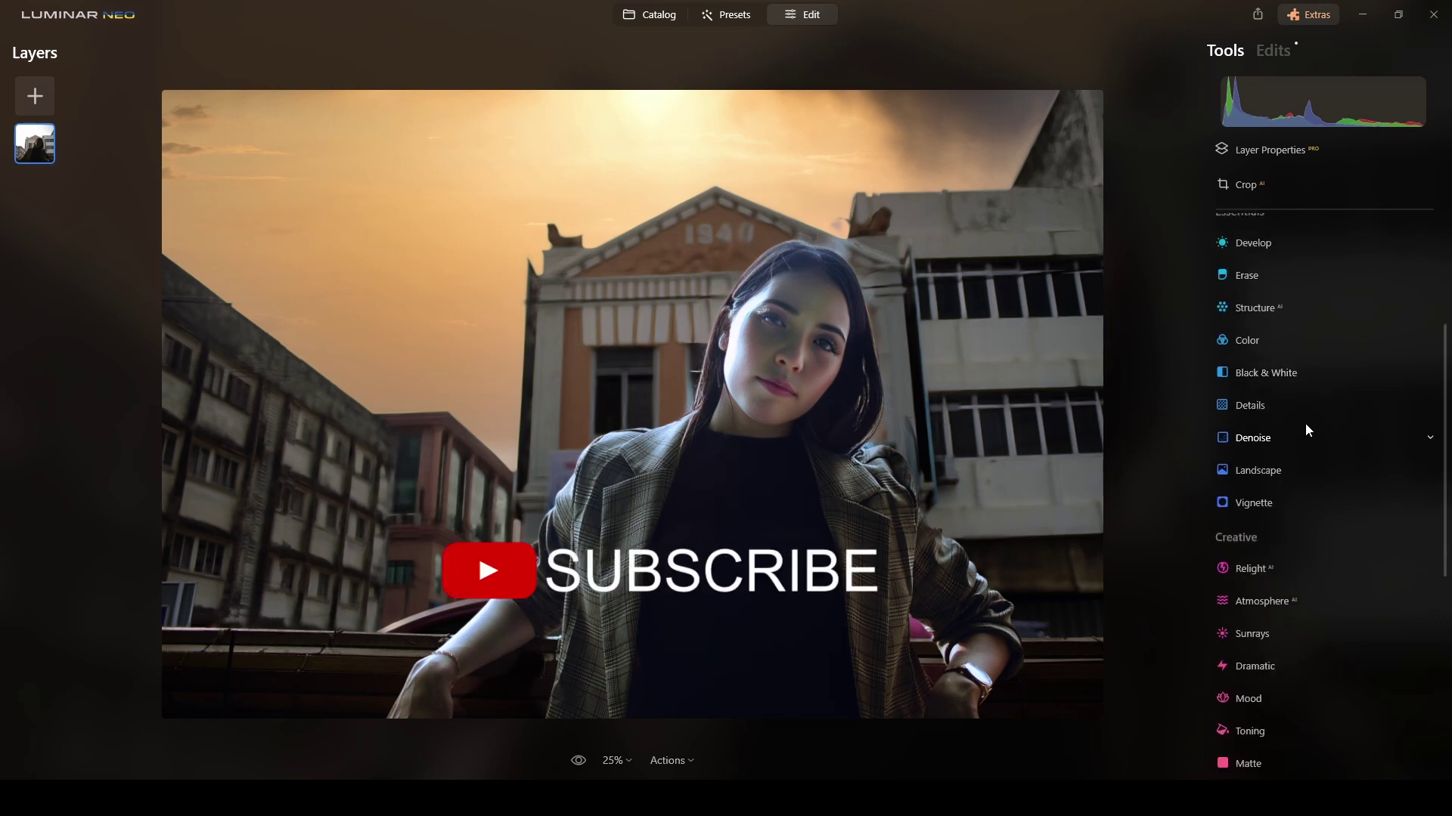
{"action": "scroll", "coordinate": [1305, 425], "scroll_direction": "down", "scroll_amount": 3}
{"action": "left_click", "coordinate": [1257, 462]}
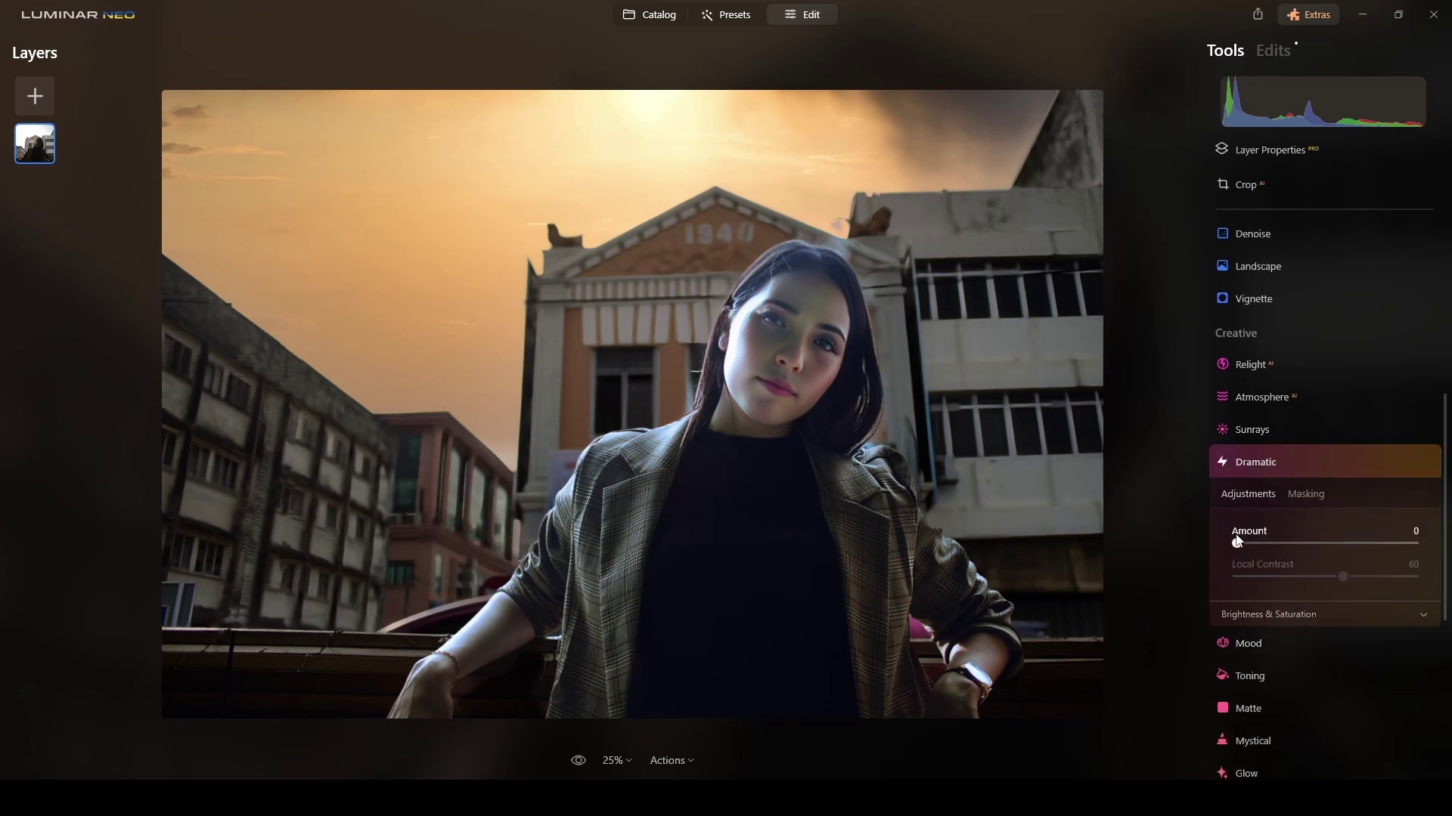
{"action": "left_click_drag", "start_coordinate": [1238, 544], "coordinate": [1343, 576]}
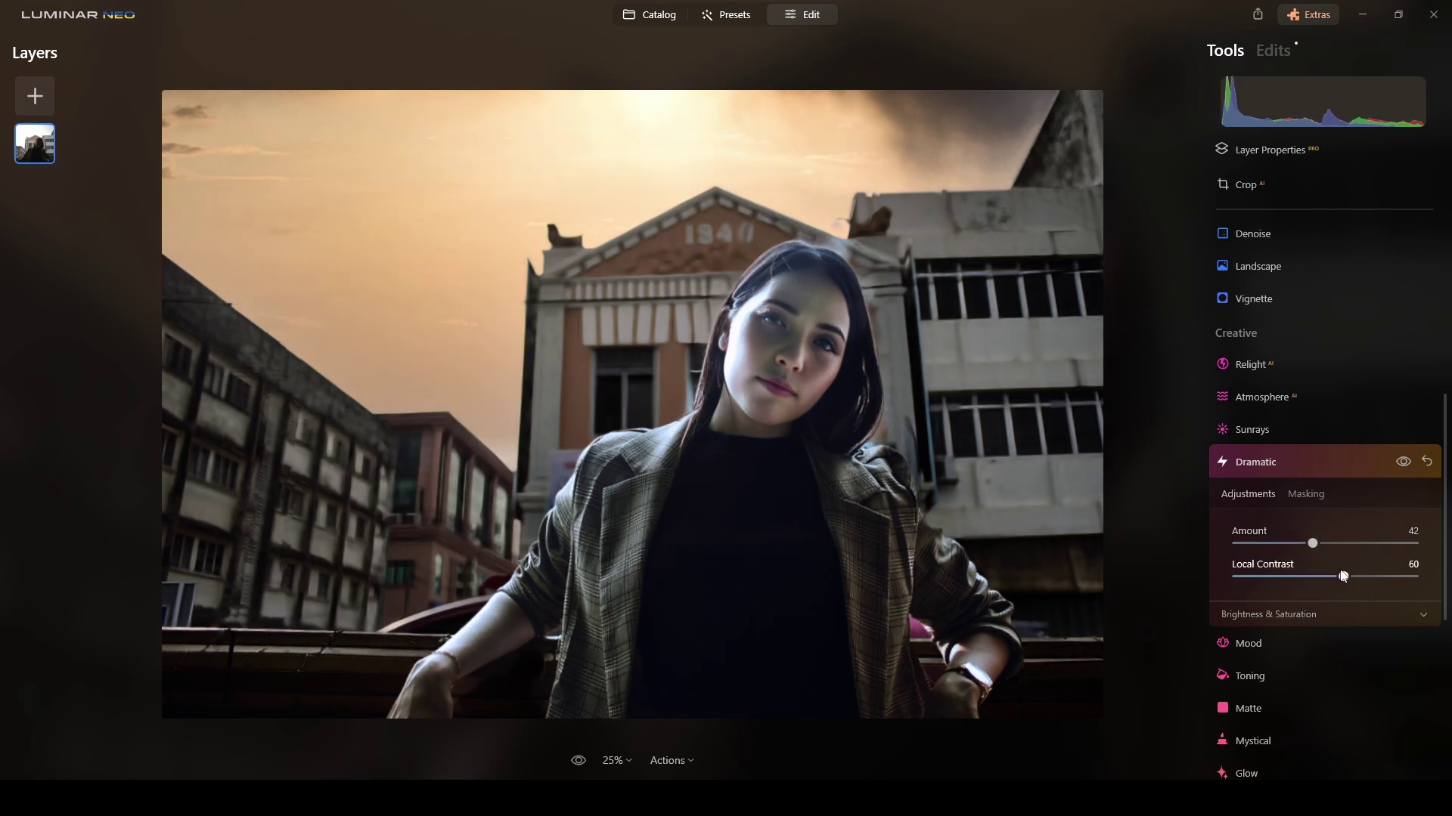
{"action": "left_click", "coordinate": [1421, 615]}
{"action": "left_click_drag", "start_coordinate": [1328, 683], "coordinate": [1338, 651]}
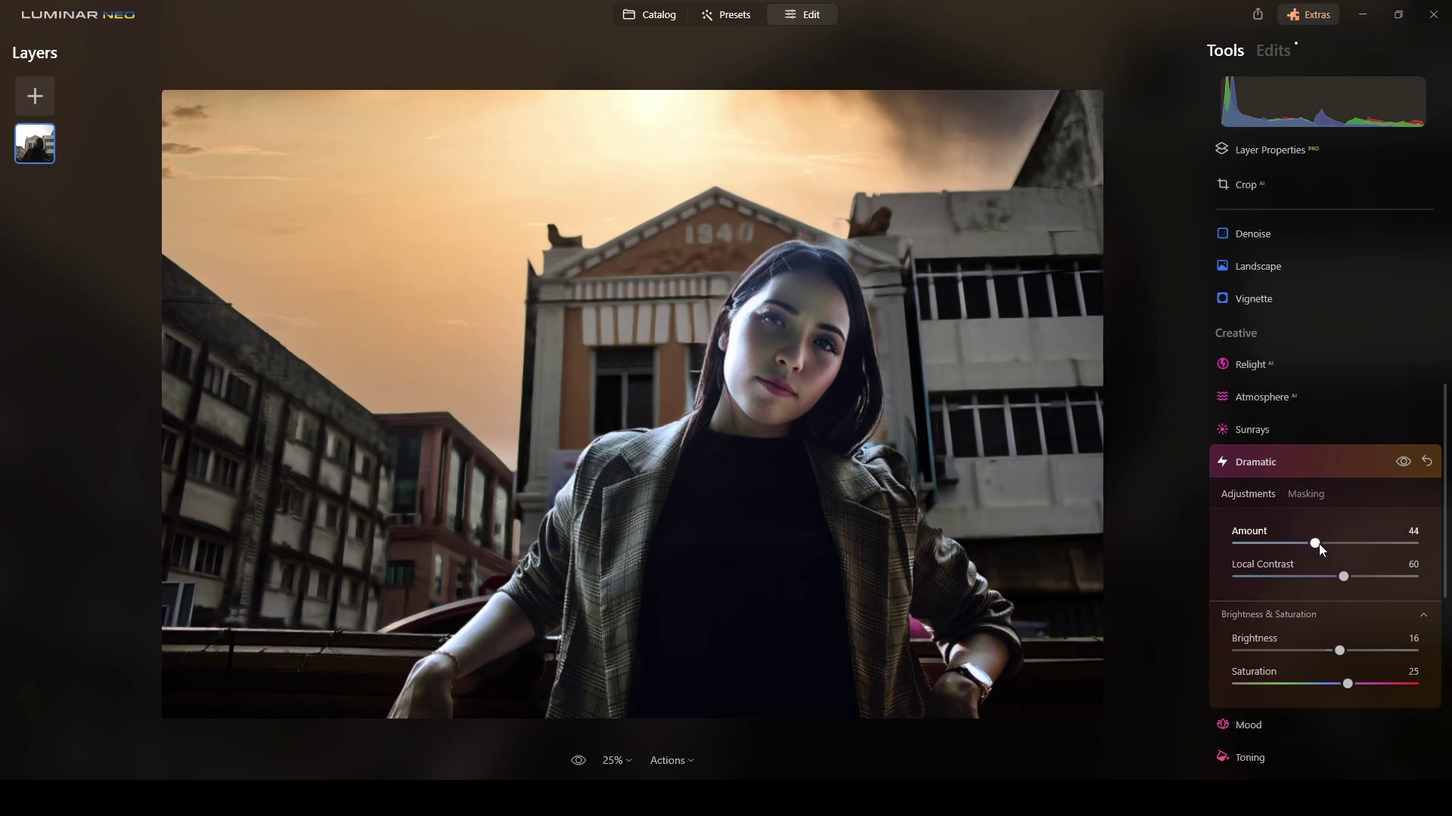
Compare the edited photo against the unedited original twice
{"action": "left_click", "coordinate": [1336, 464]}
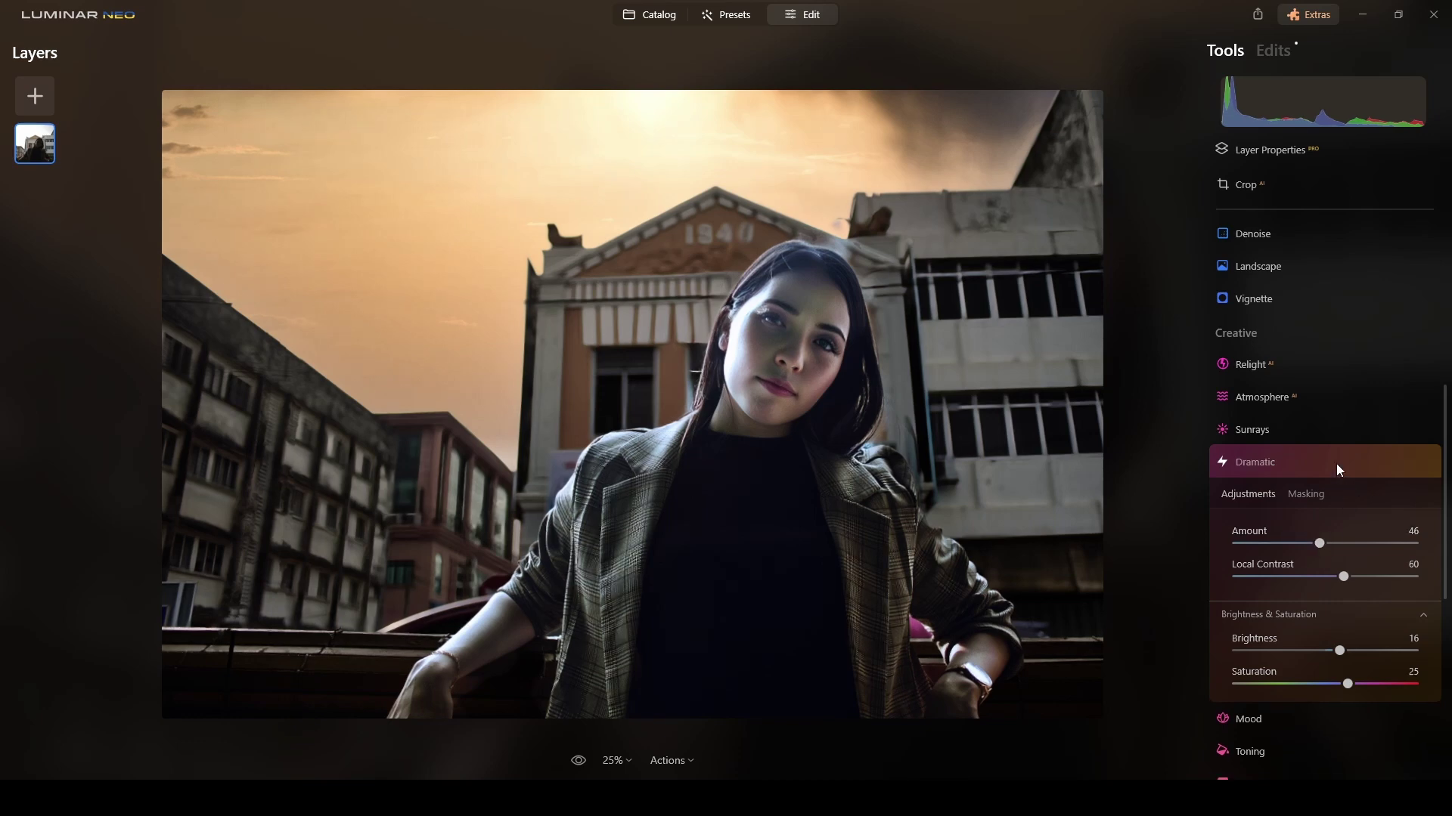
{"action": "left_click", "coordinate": [580, 763]}
{"action": "left_click", "coordinate": [580, 763]}
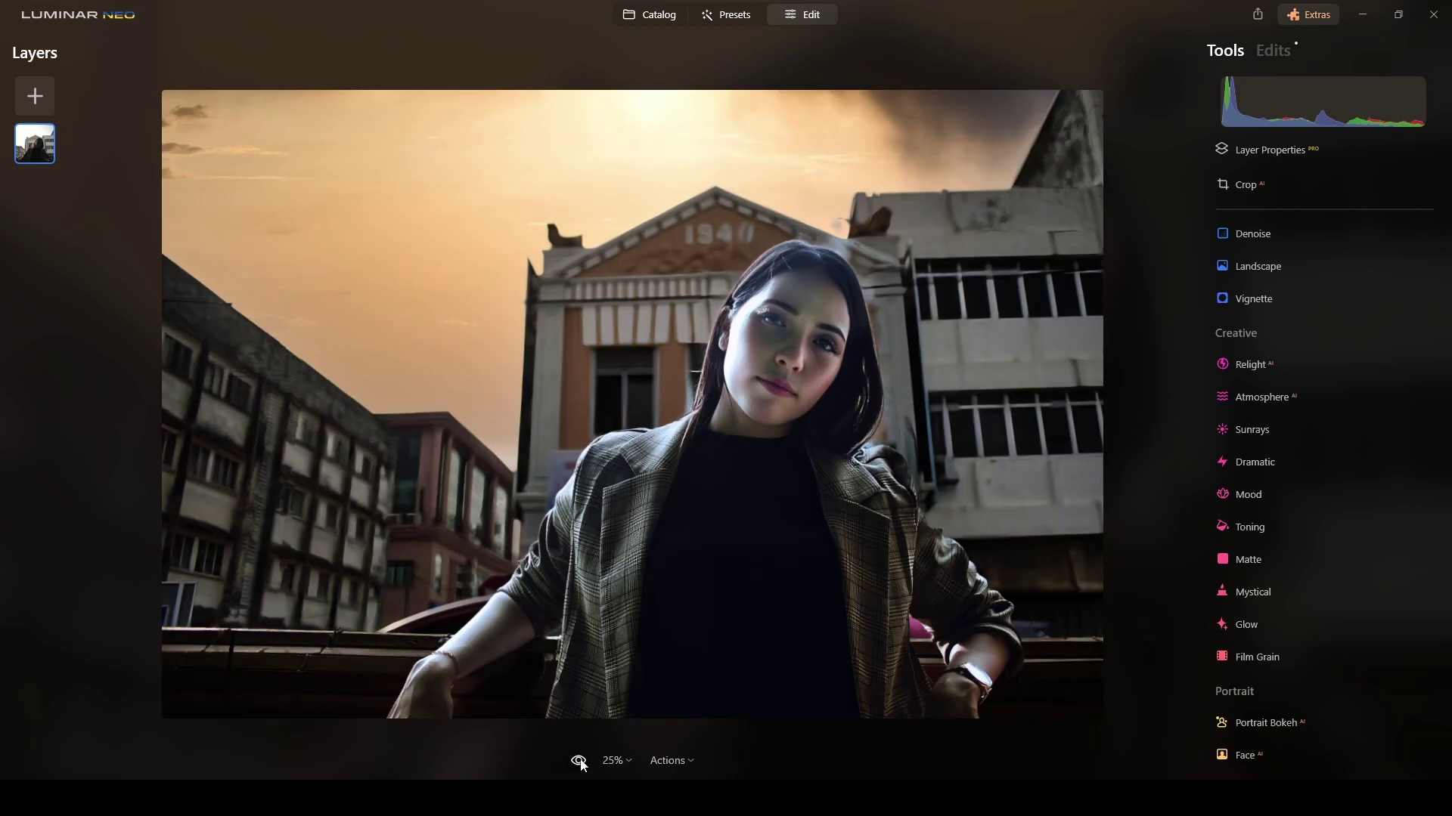
{"action": "left_click", "coordinate": [579, 763]}
{"action": "left_click", "coordinate": [580, 764]}
{"action": "scroll", "coordinate": [1429, 550], "scroll_direction": "up", "scroll_amount": 6}
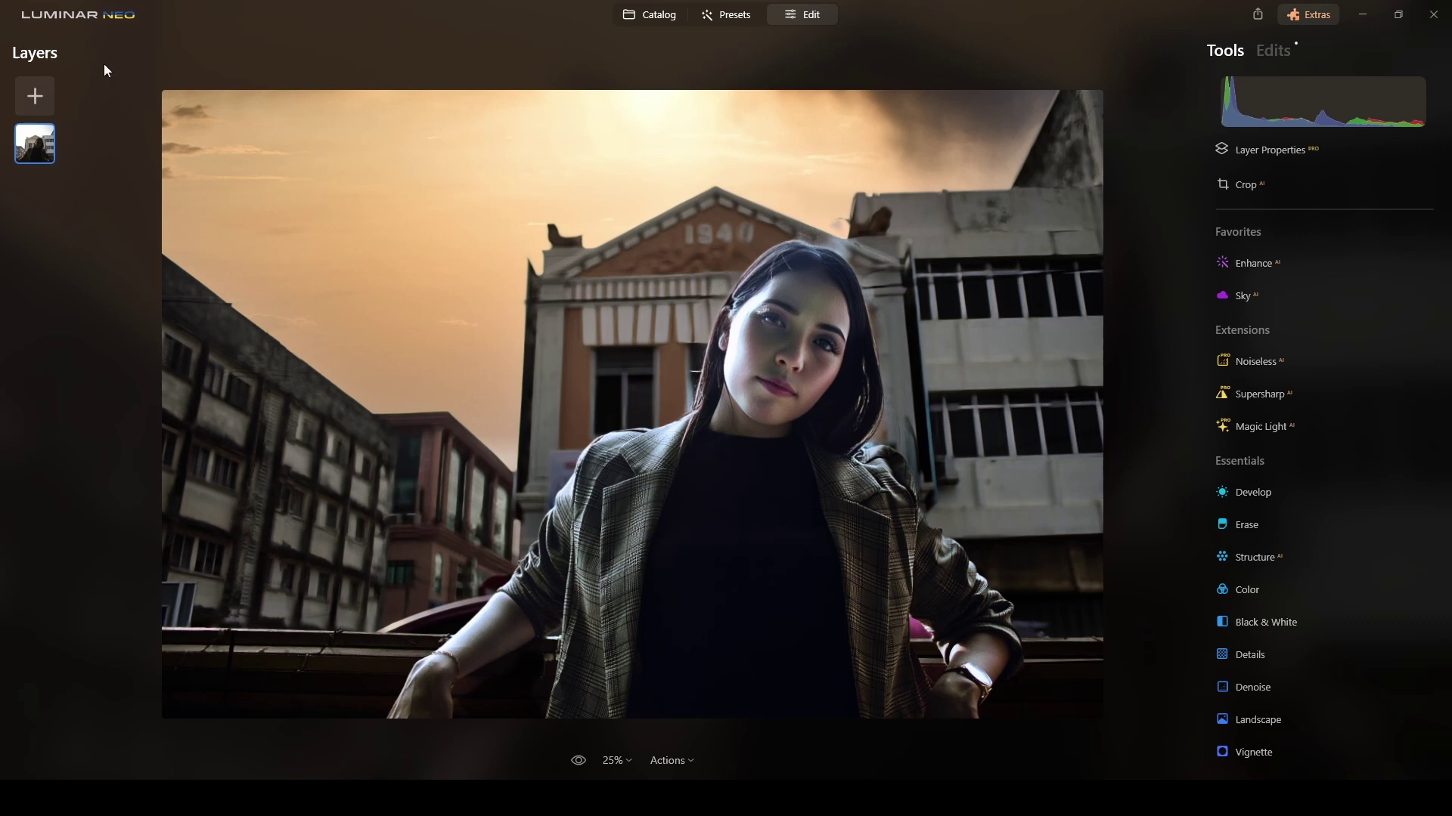
Add a new layer using the plain white image from My Images
{"action": "left_click", "coordinate": [30, 94]}
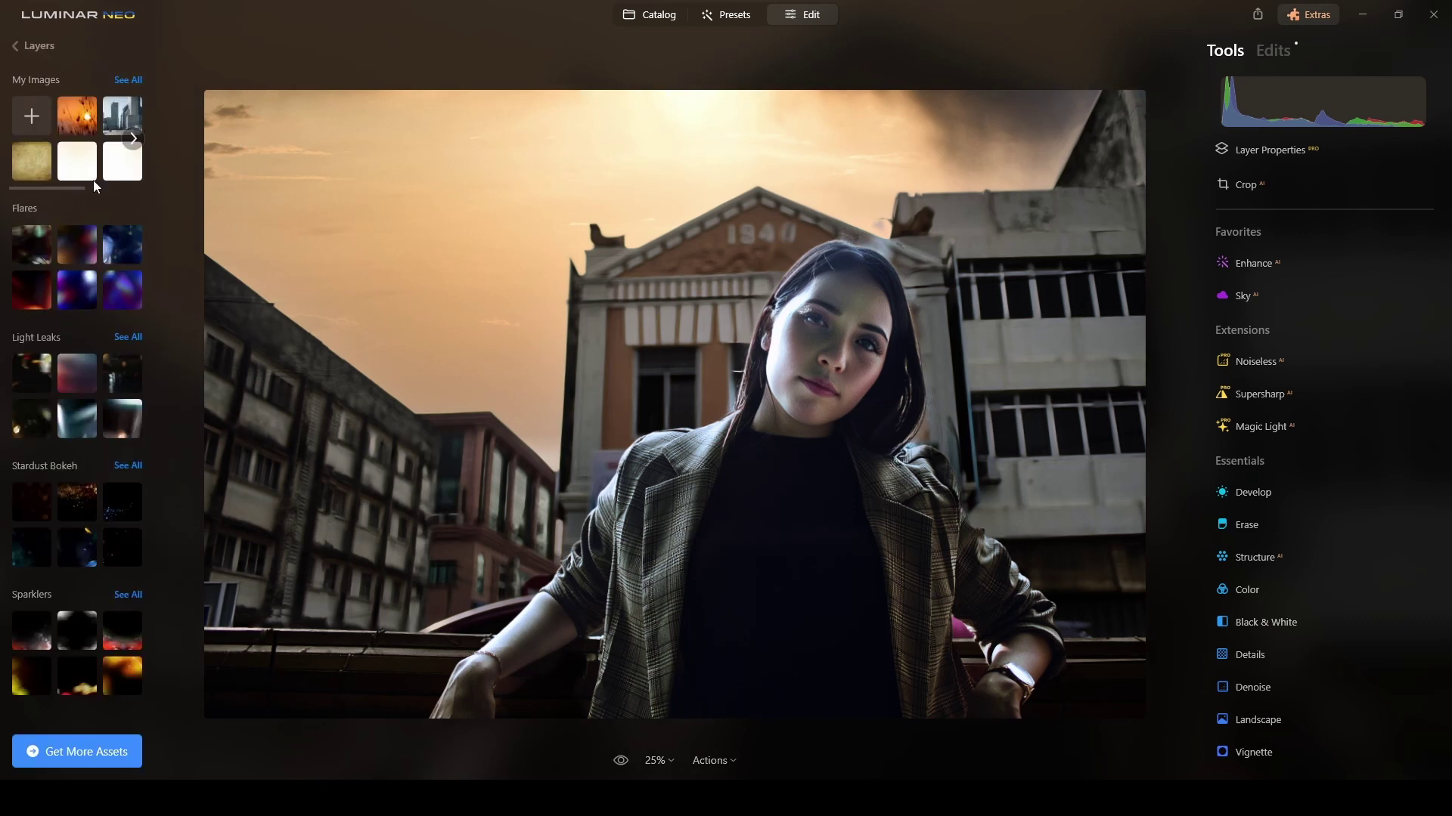
{"action": "left_click", "coordinate": [133, 138]}
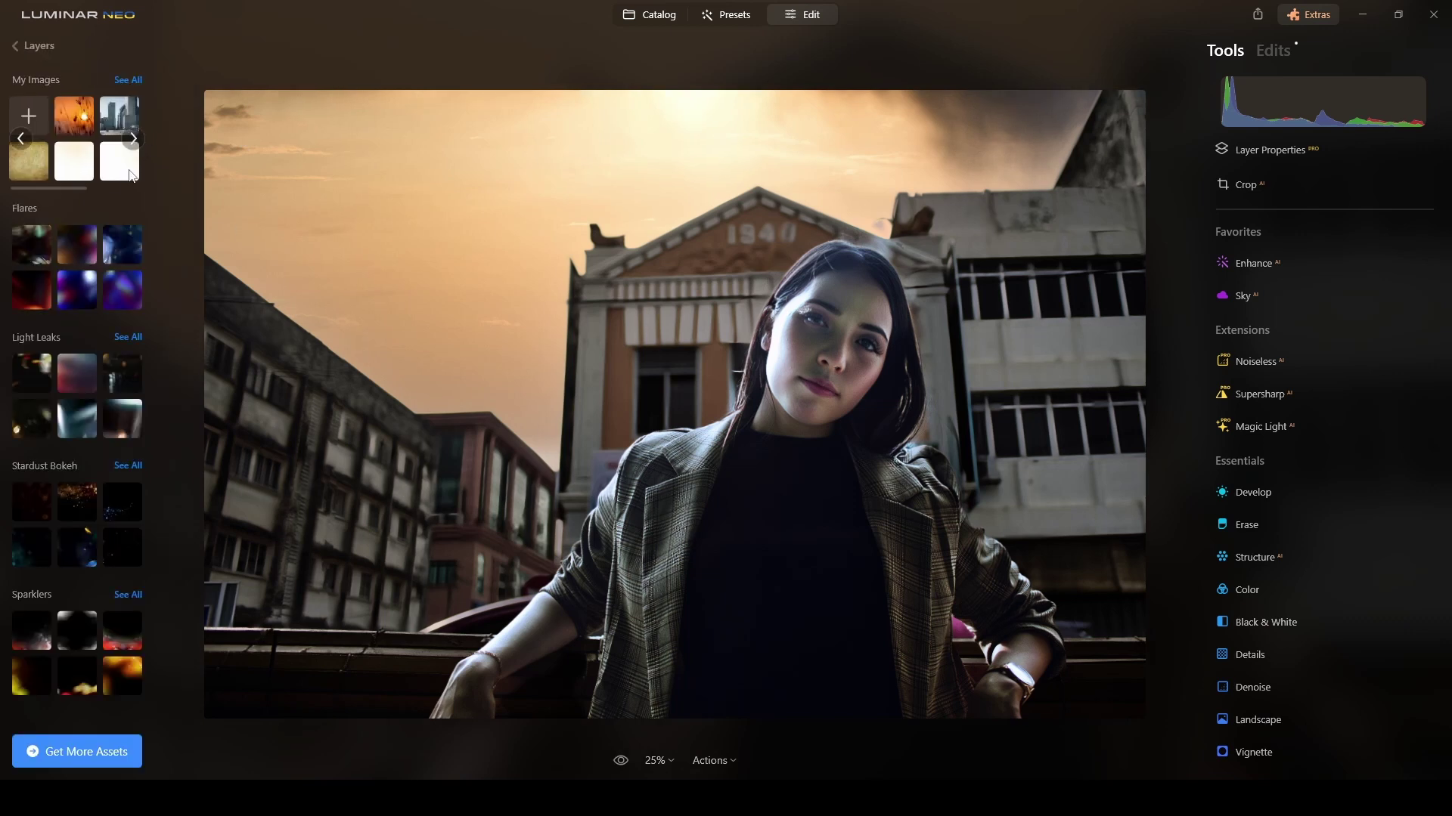
{"action": "left_click", "coordinate": [134, 137]}
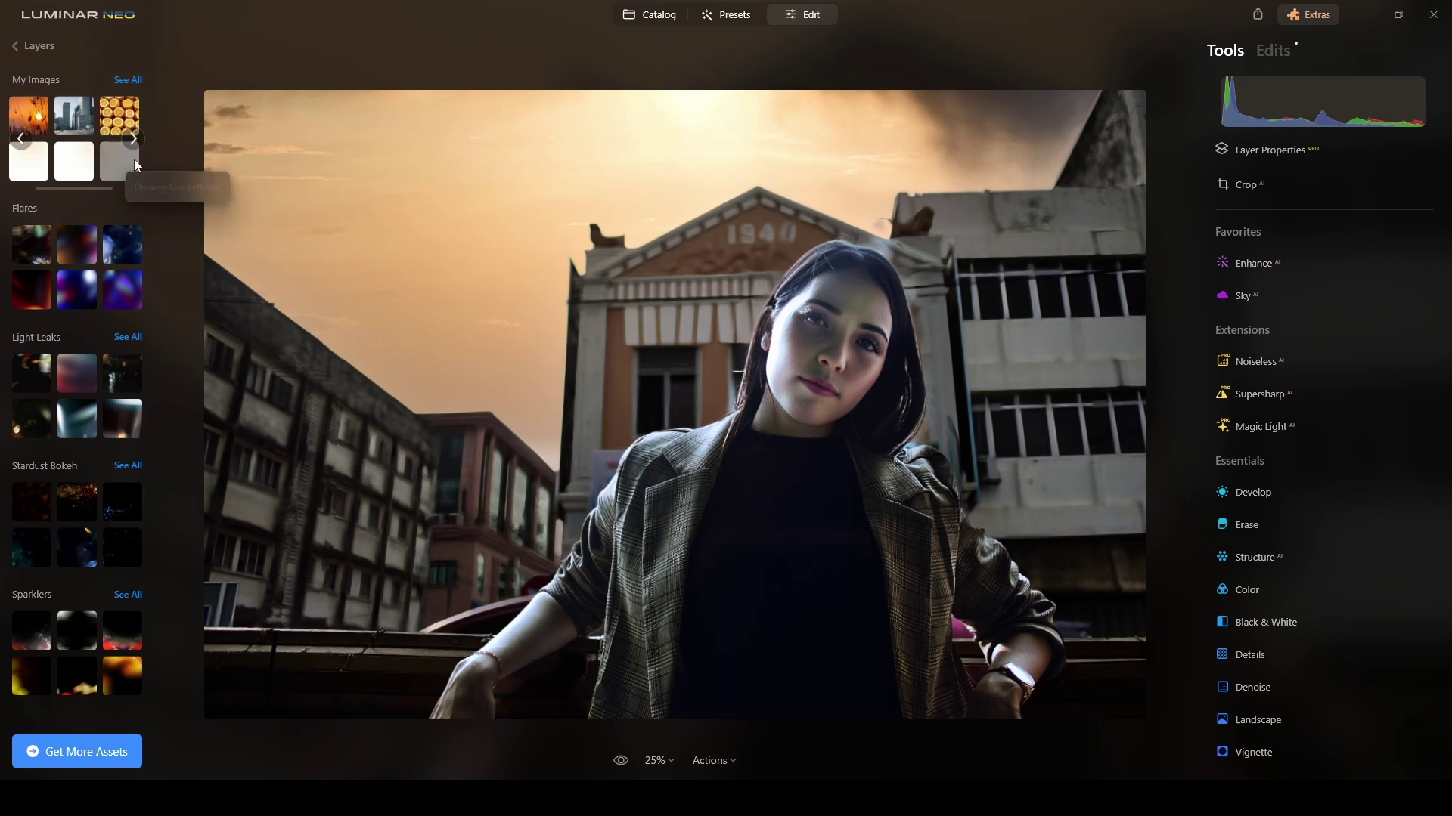
{"action": "left_click_drag", "start_coordinate": [442, 195], "coordinate": [442, 195]}
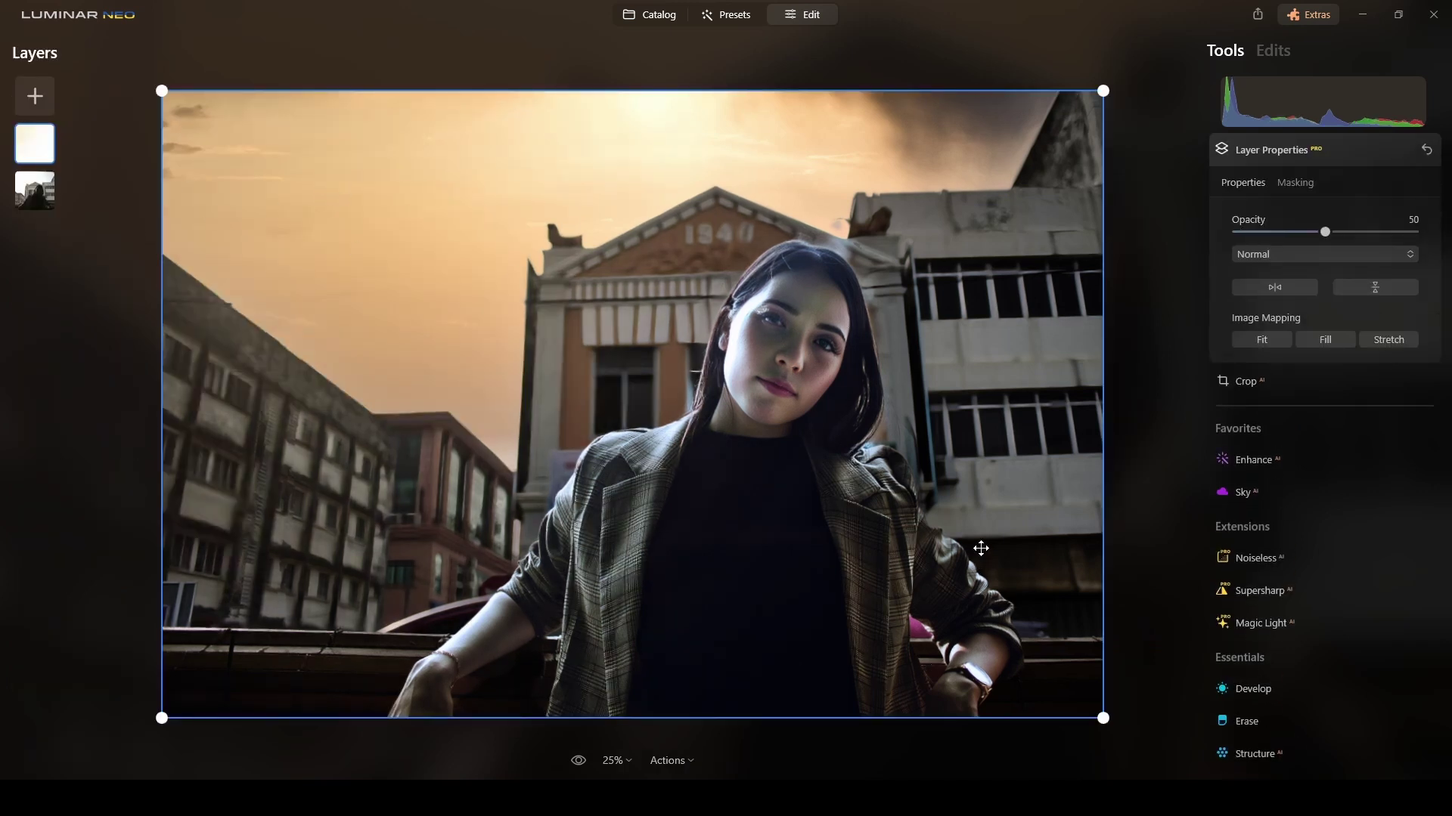
Stretch the white layer beyond the frame and set its Opacity to 66
{"action": "left_click_drag", "start_coordinate": [1105, 716], "coordinate": [1196, 781]}
{"action": "mouse_move", "coordinate": [614, 446]}
{"action": "left_mouse_down"}
{"action": "mouse_move", "coordinate": [700, 482]}
{"action": "mouse_move", "coordinate": [611, 428]}
{"action": "left_mouse_up"}
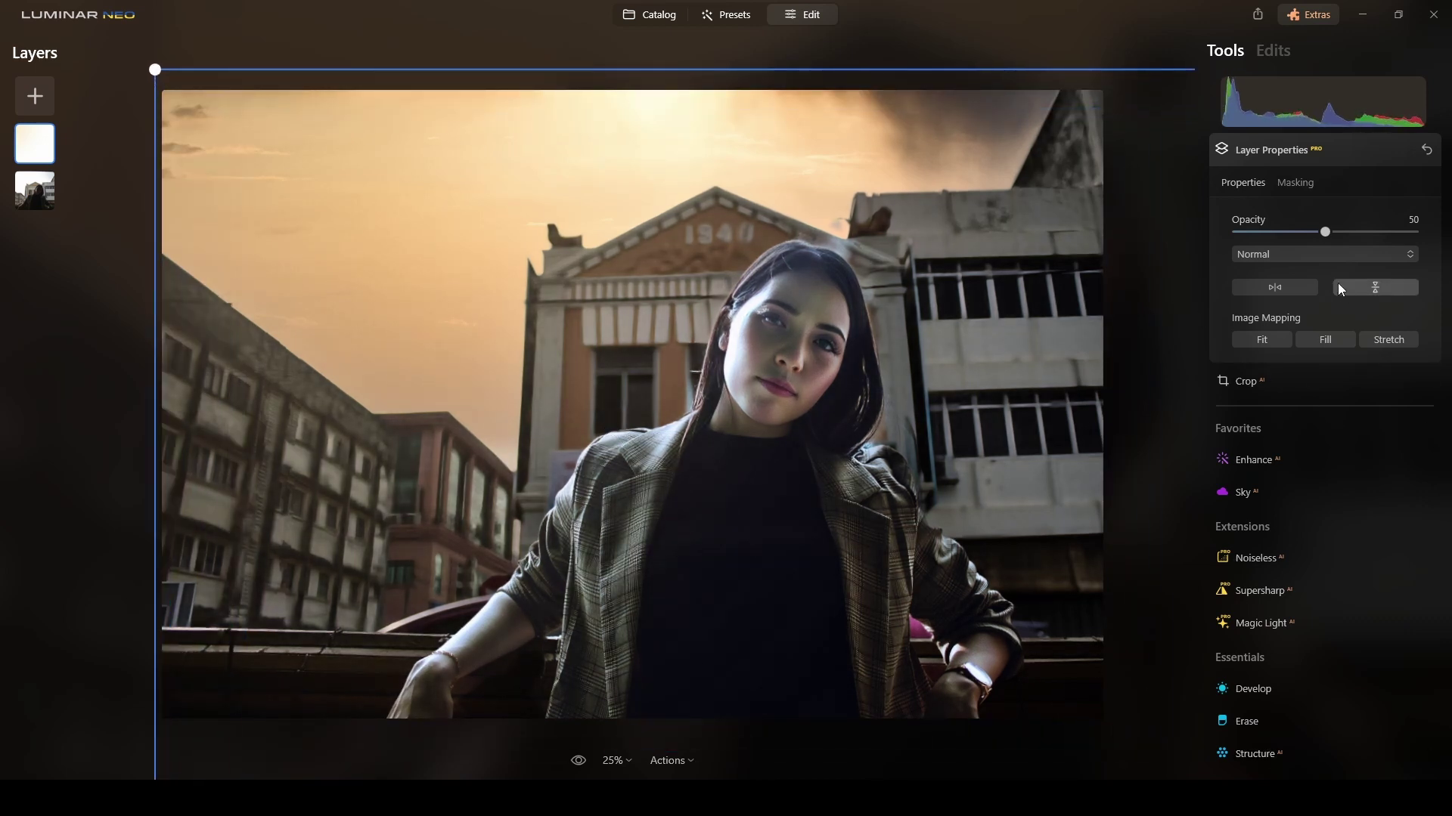
{"action": "mouse_move", "coordinate": [1324, 232]}
{"action": "left_mouse_down"}
{"action": "mouse_move", "coordinate": [1378, 235]}
{"action": "mouse_move", "coordinate": [1354, 235]}
{"action": "left_mouse_up"}
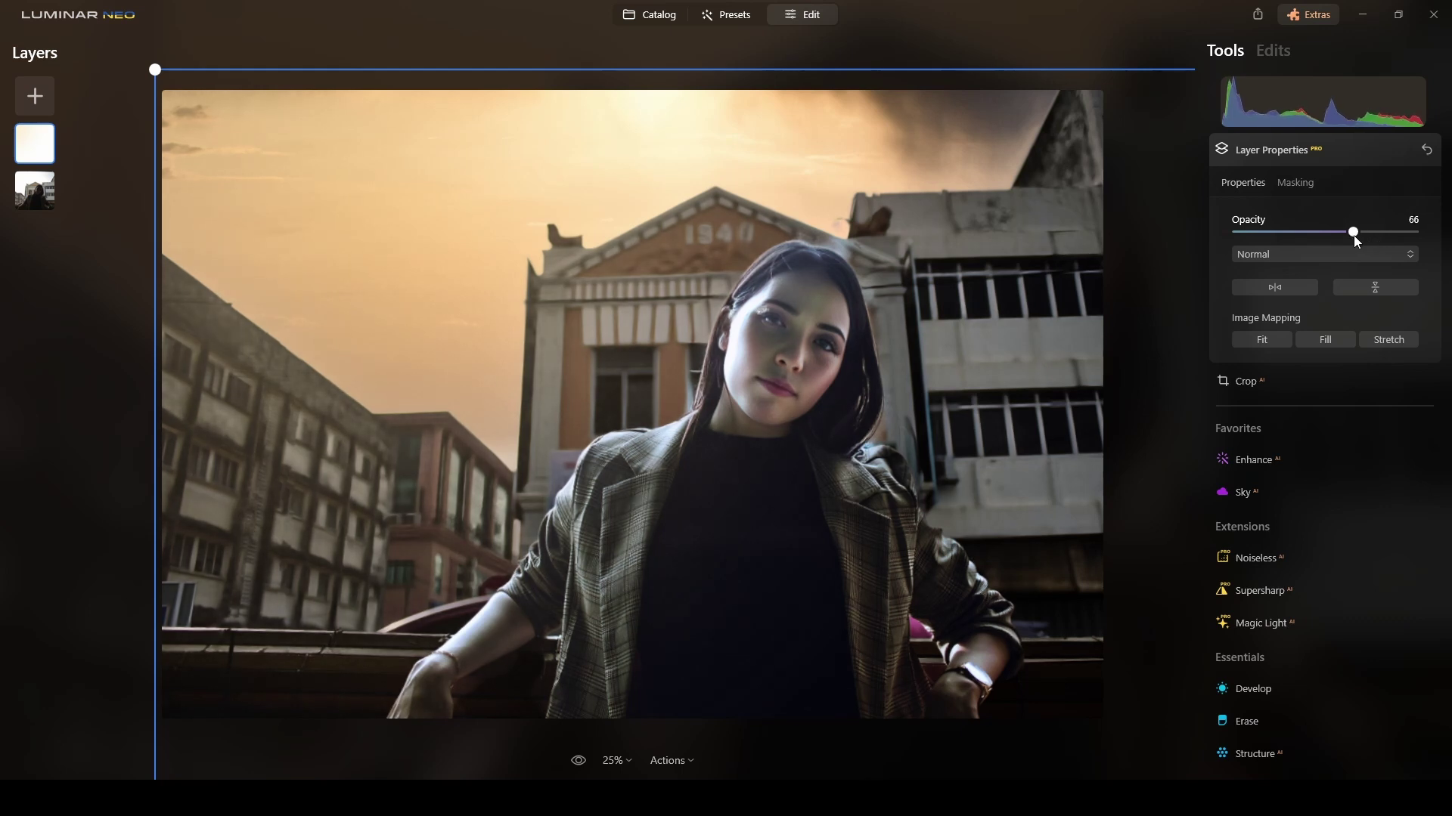
{"action": "left_click", "coordinate": [1355, 153]}
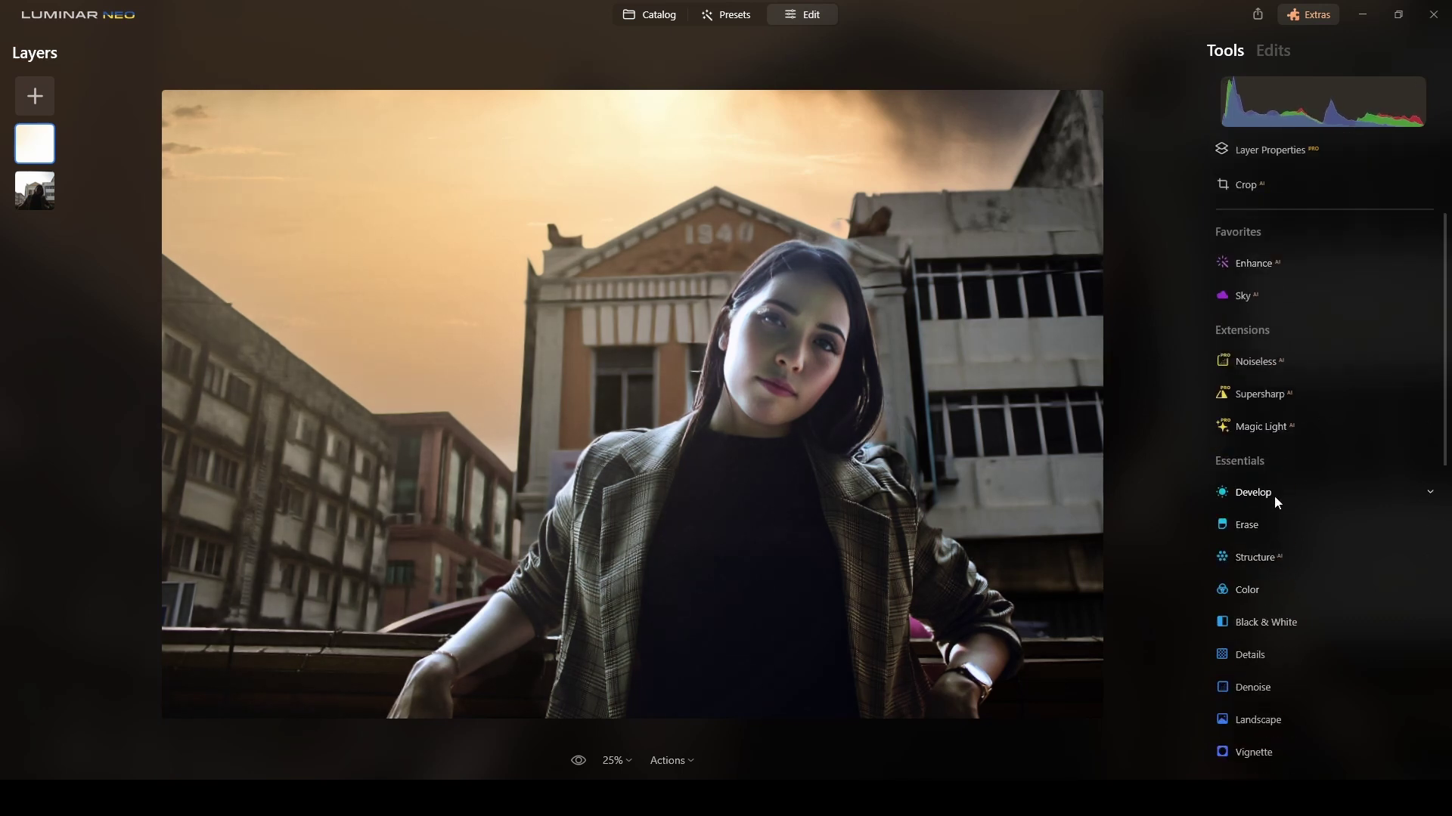
Raise the overlay layer's Develop Color Tint to 94
{"action": "left_click", "coordinate": [1274, 495]}
{"action": "left_click", "coordinate": [1422, 320]}
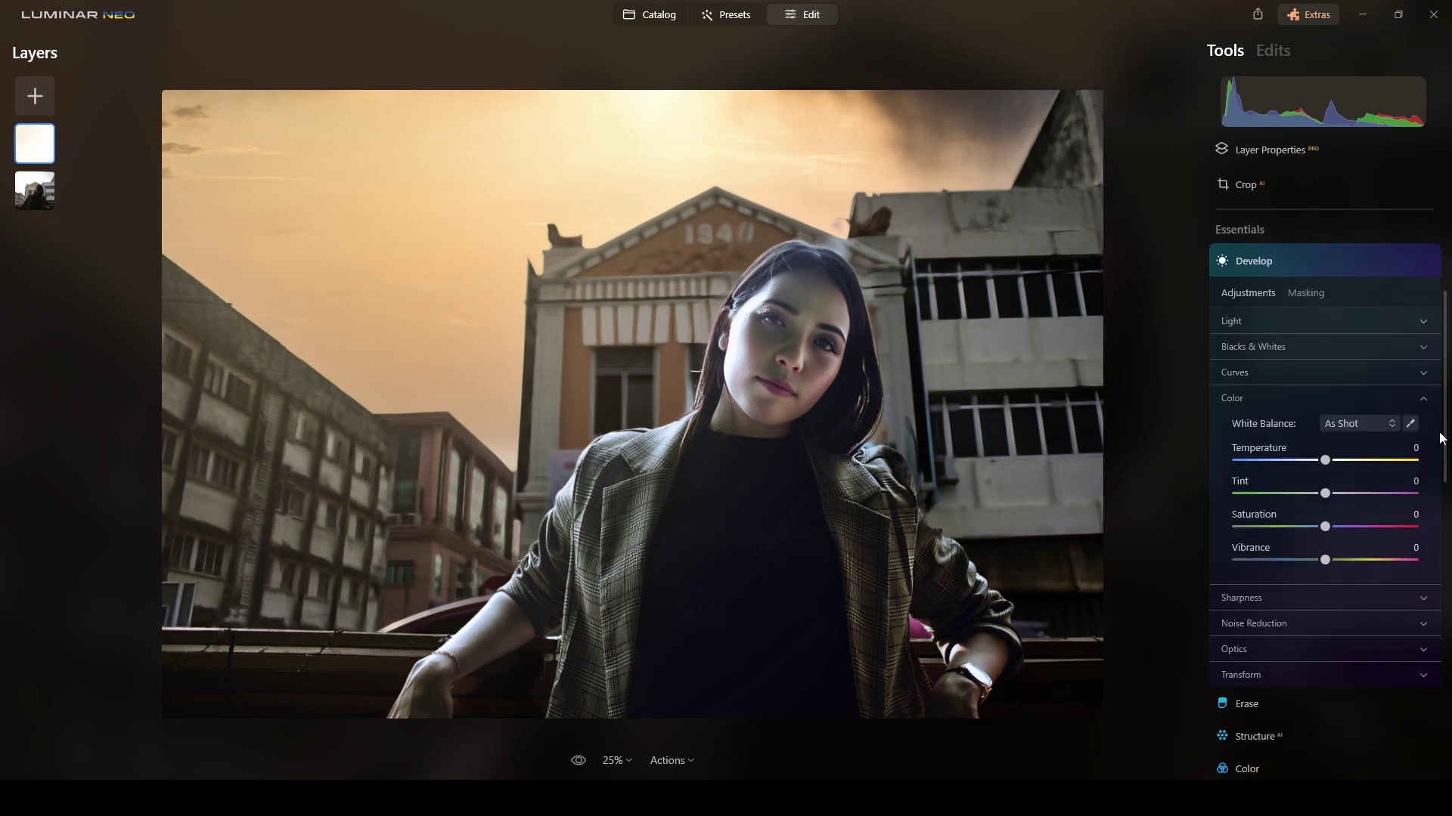
{"action": "left_click_drag", "start_coordinate": [1324, 493], "coordinate": [1408, 497]}
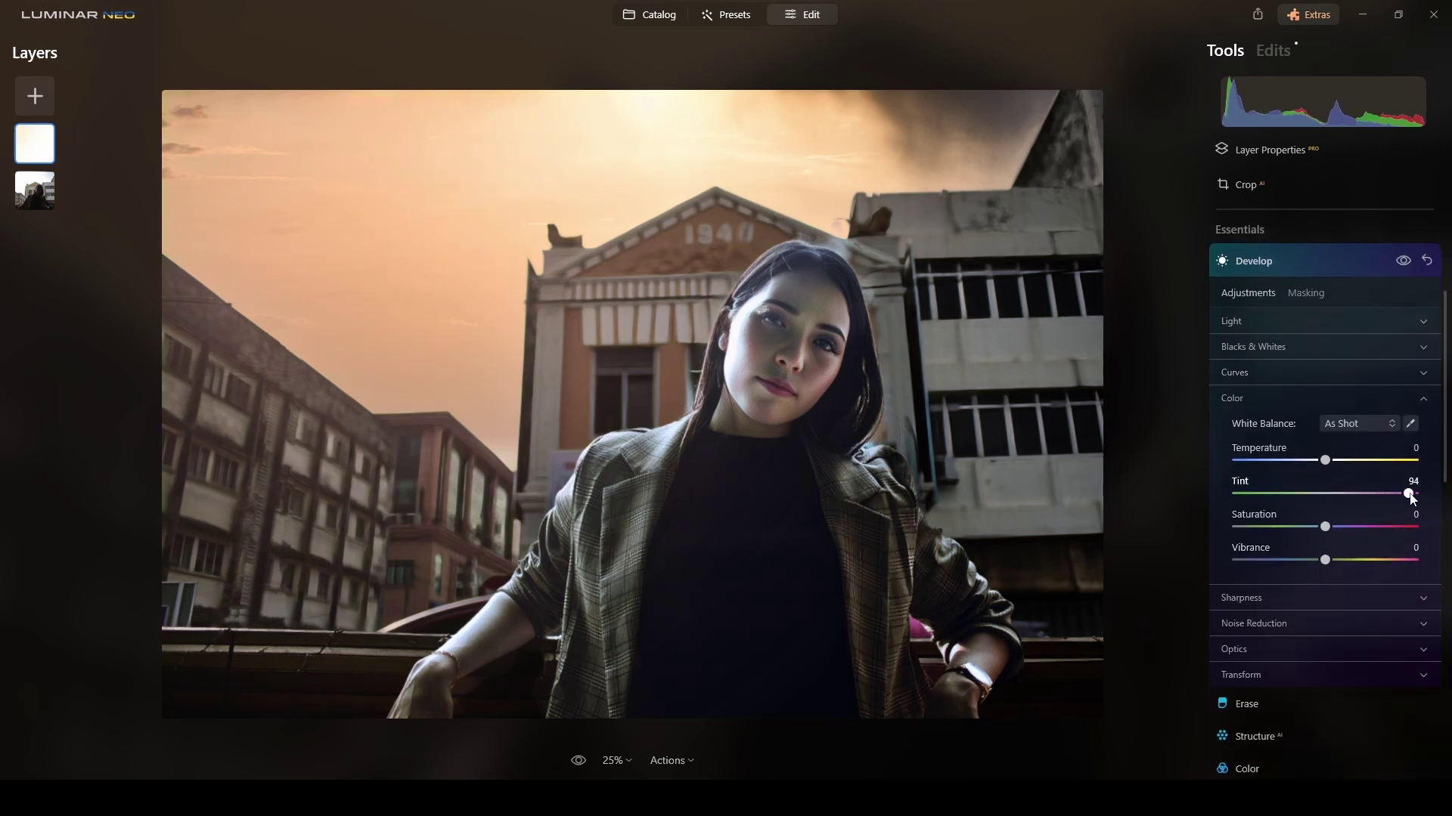
{"action": "left_click", "coordinate": [1326, 264]}
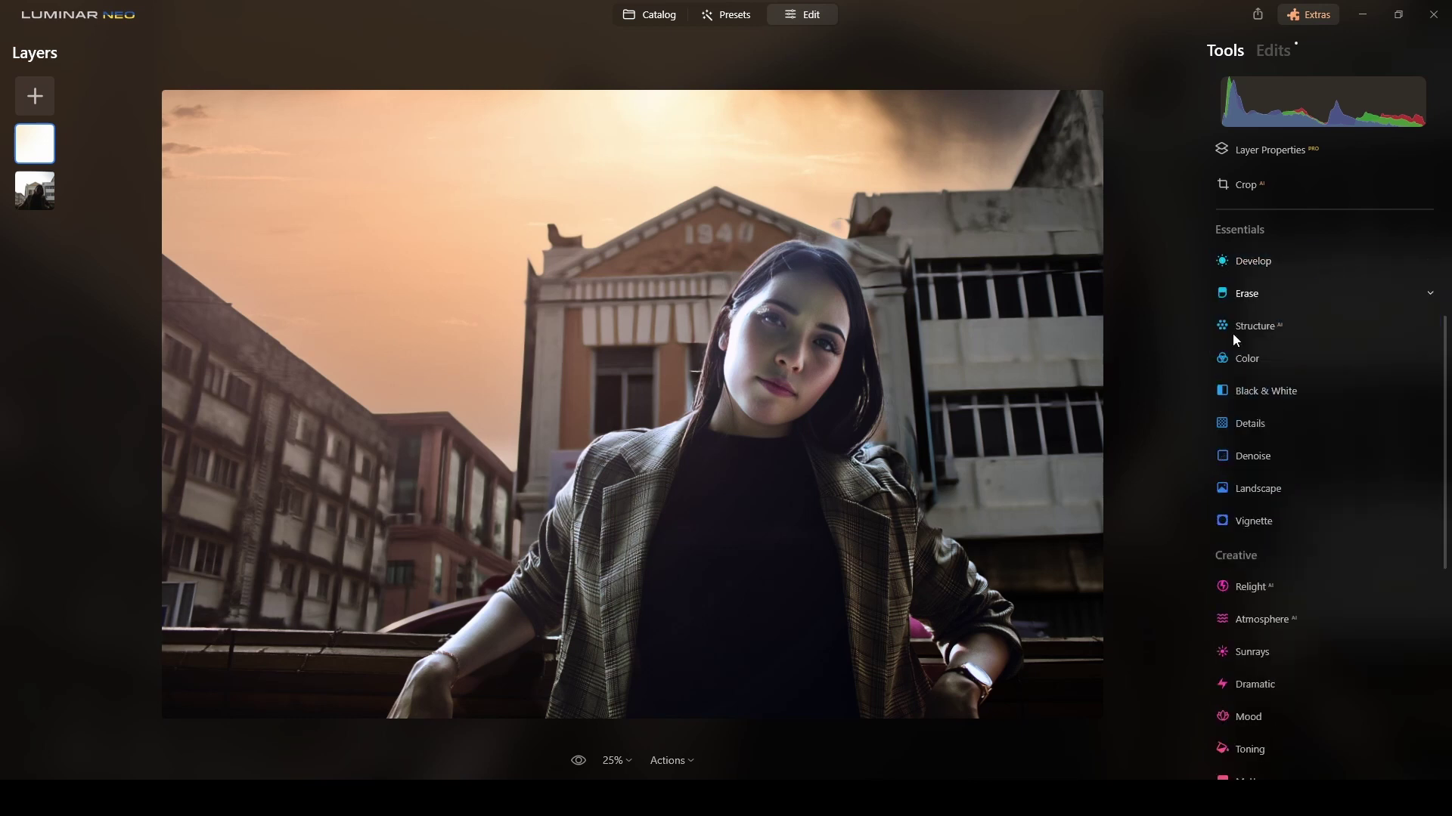
Add a Vignette at Amount -89 to the overlay layer
{"action": "left_click", "coordinate": [1271, 527]}
{"action": "left_click_drag", "start_coordinate": [1323, 603], "coordinate": [1276, 606]}
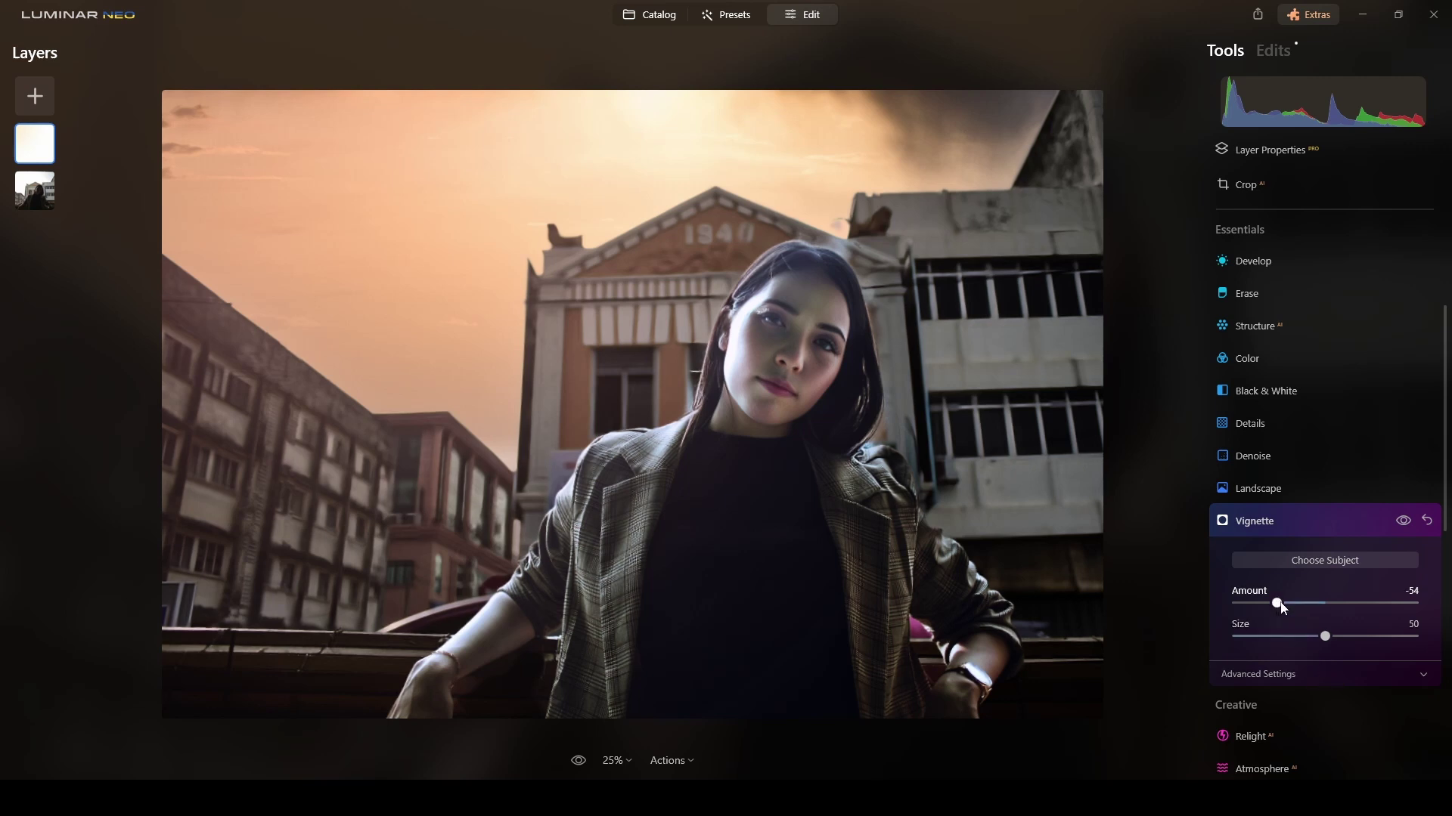
{"action": "left_click_drag", "start_coordinate": [1283, 609], "coordinate": [1241, 609]}
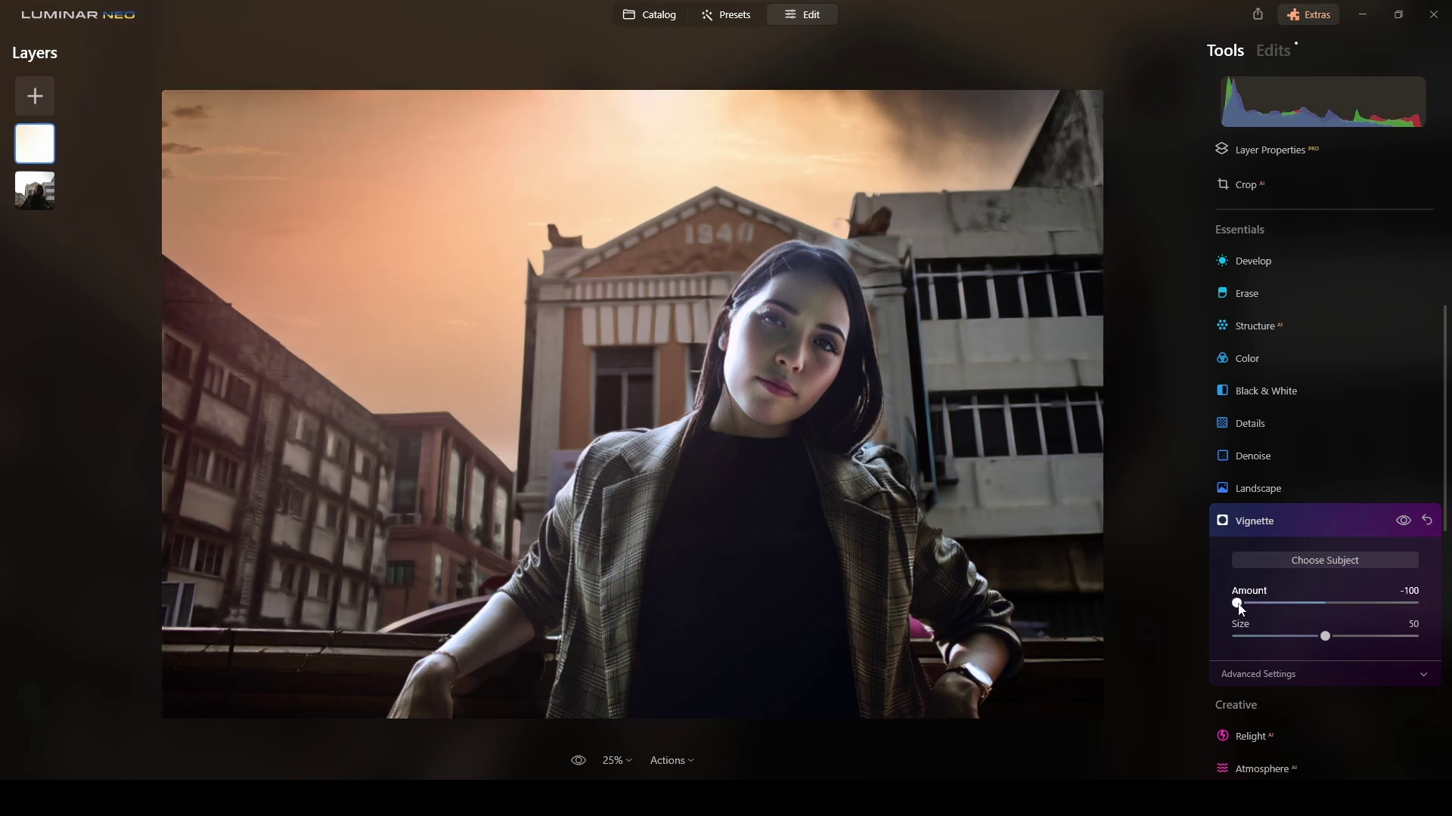
{"action": "left_click", "coordinate": [1415, 522]}
{"action": "left_click", "coordinate": [38, 184]}
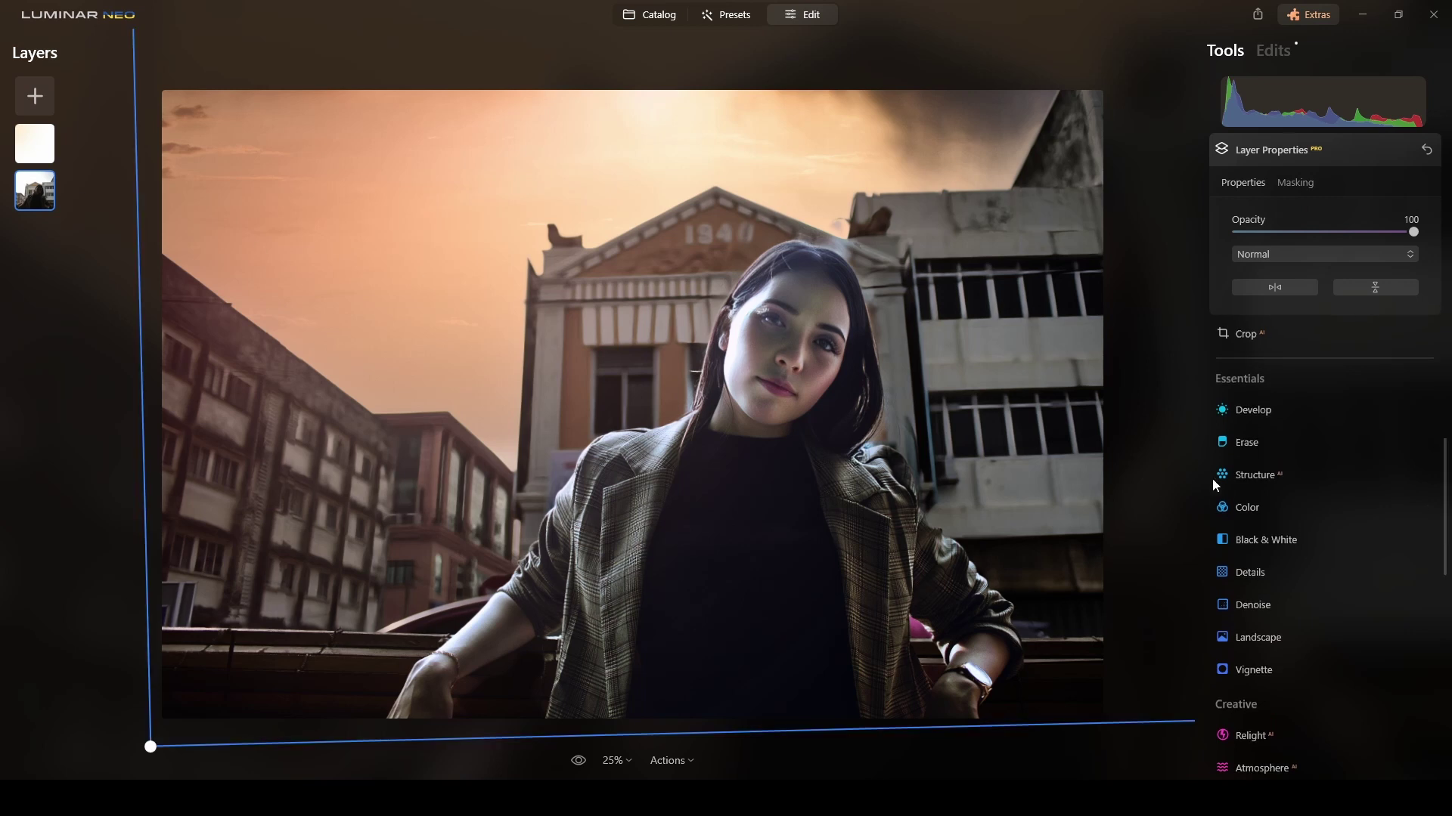
Add a Vignette at Amount -74 to the photo layer
{"action": "left_click", "coordinate": [1330, 143]}
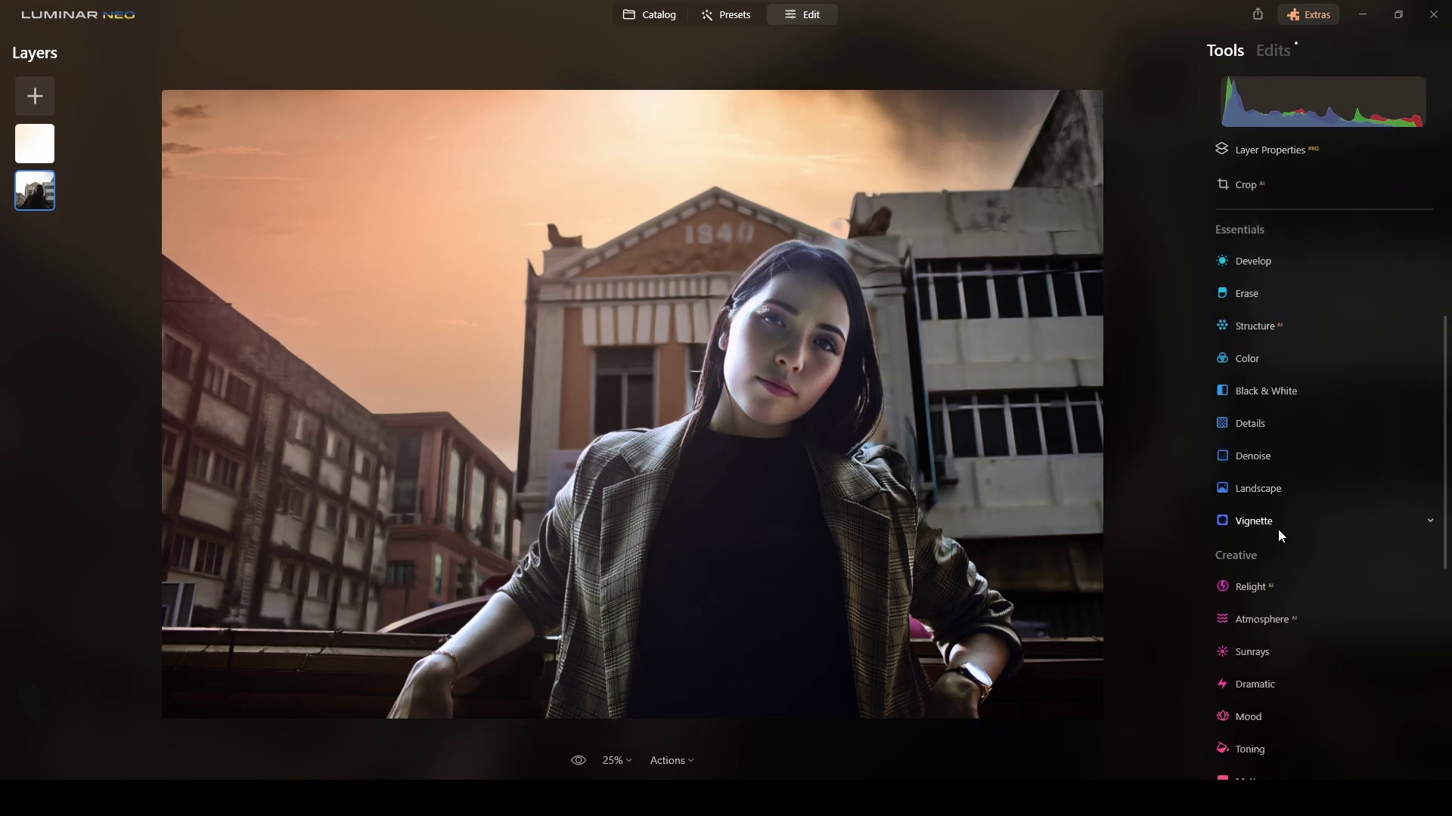
{"action": "left_click", "coordinate": [1308, 521]}
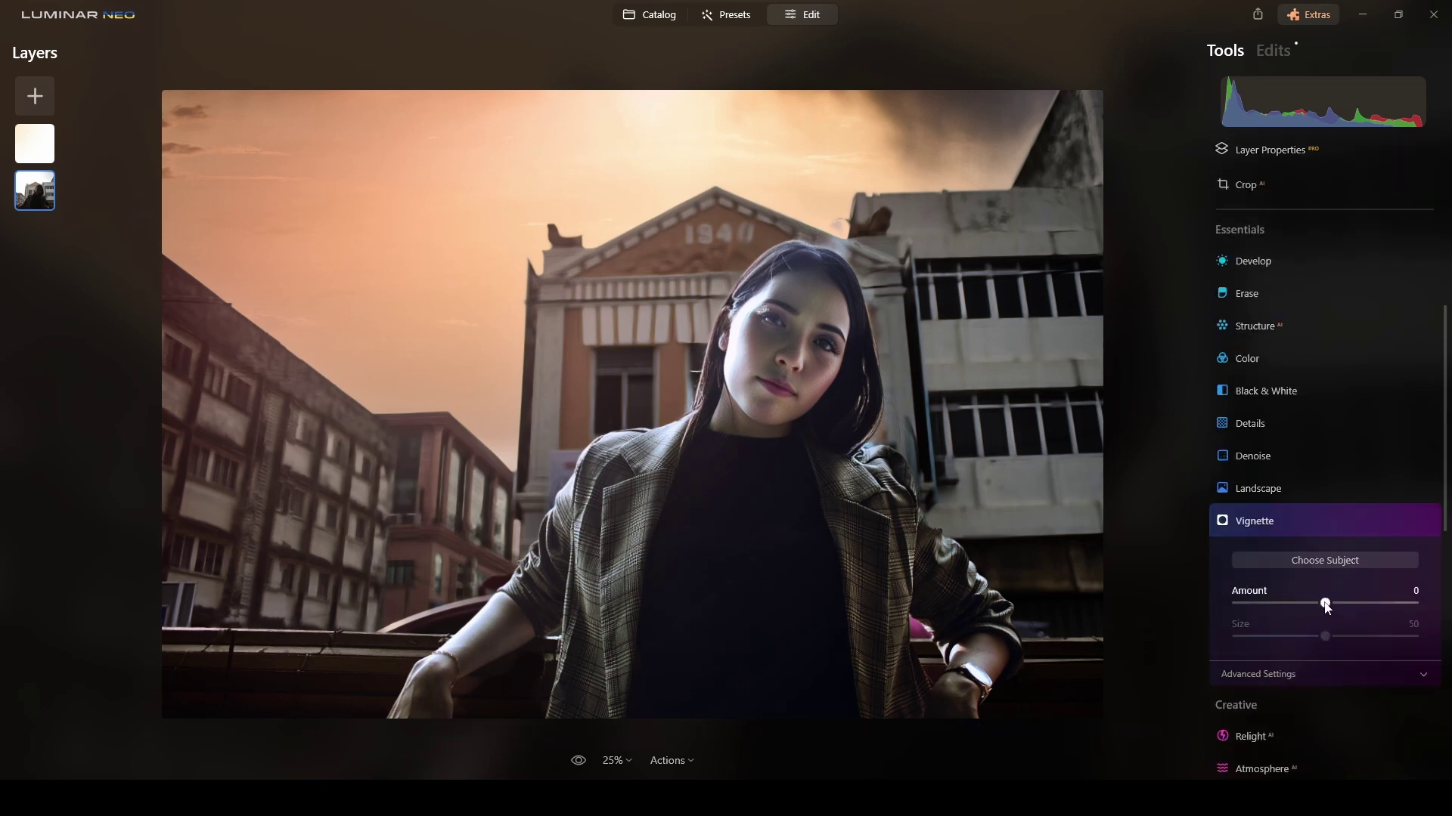
{"action": "left_click_drag", "start_coordinate": [1326, 604], "coordinate": [1258, 605]}
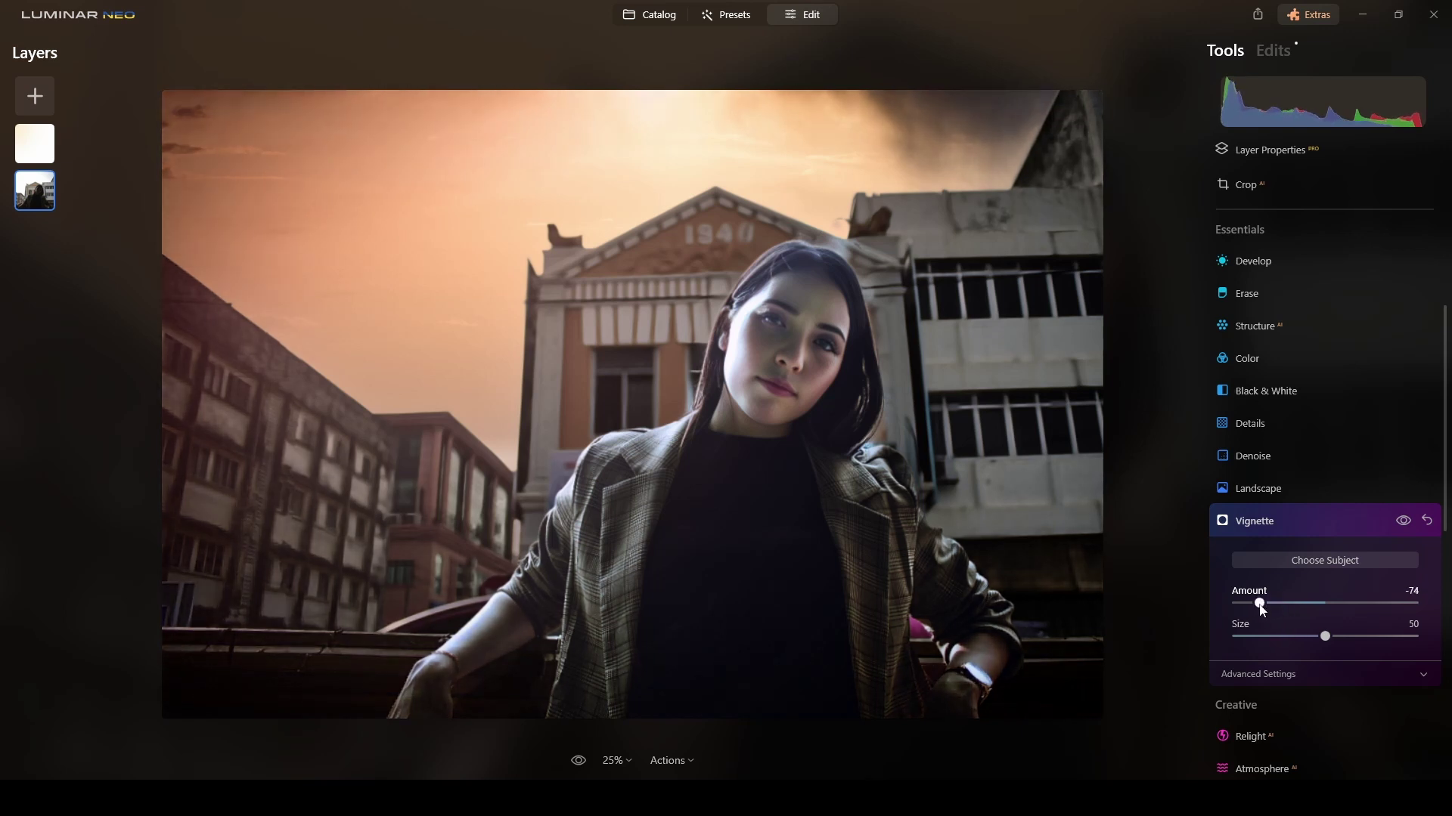
{"action": "left_click", "coordinate": [1330, 532]}
Lower the photo's Develop Exposure to -0.26
{"action": "scroll", "coordinate": [1272, 325], "scroll_direction": "up", "scroll_amount": 3}
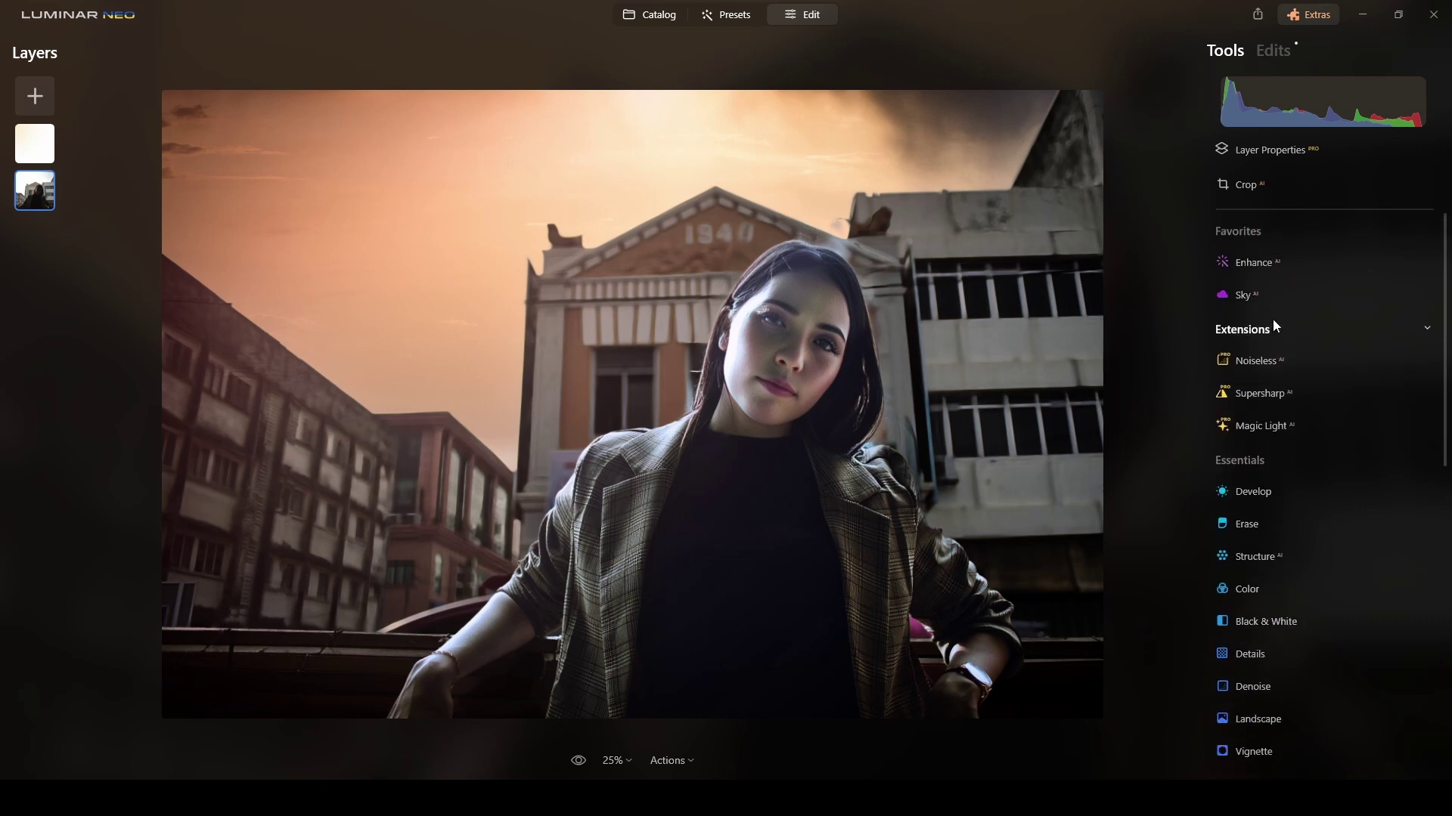
{"action": "left_click", "coordinate": [1273, 493]}
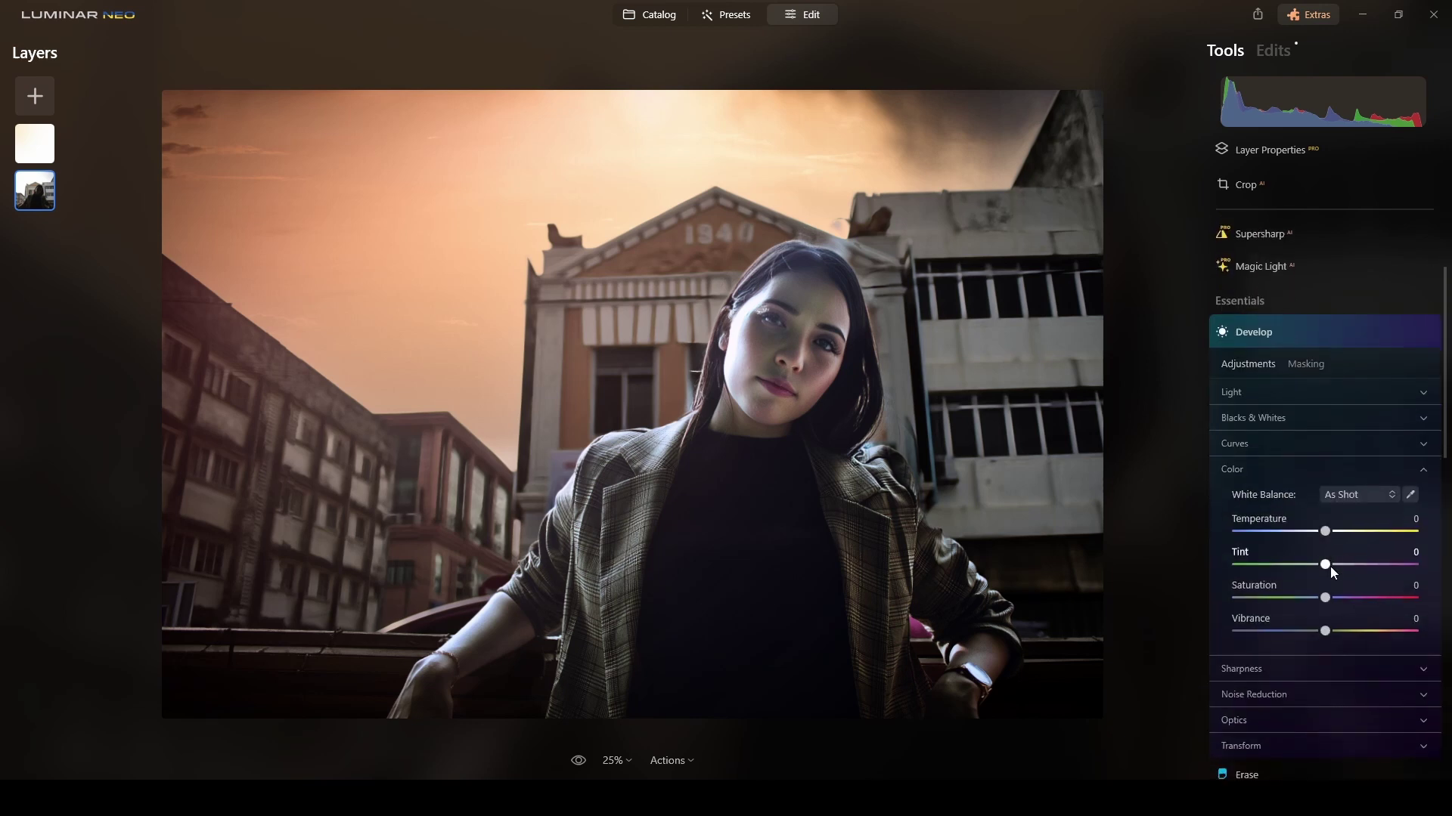
{"action": "left_click", "coordinate": [1428, 469]}
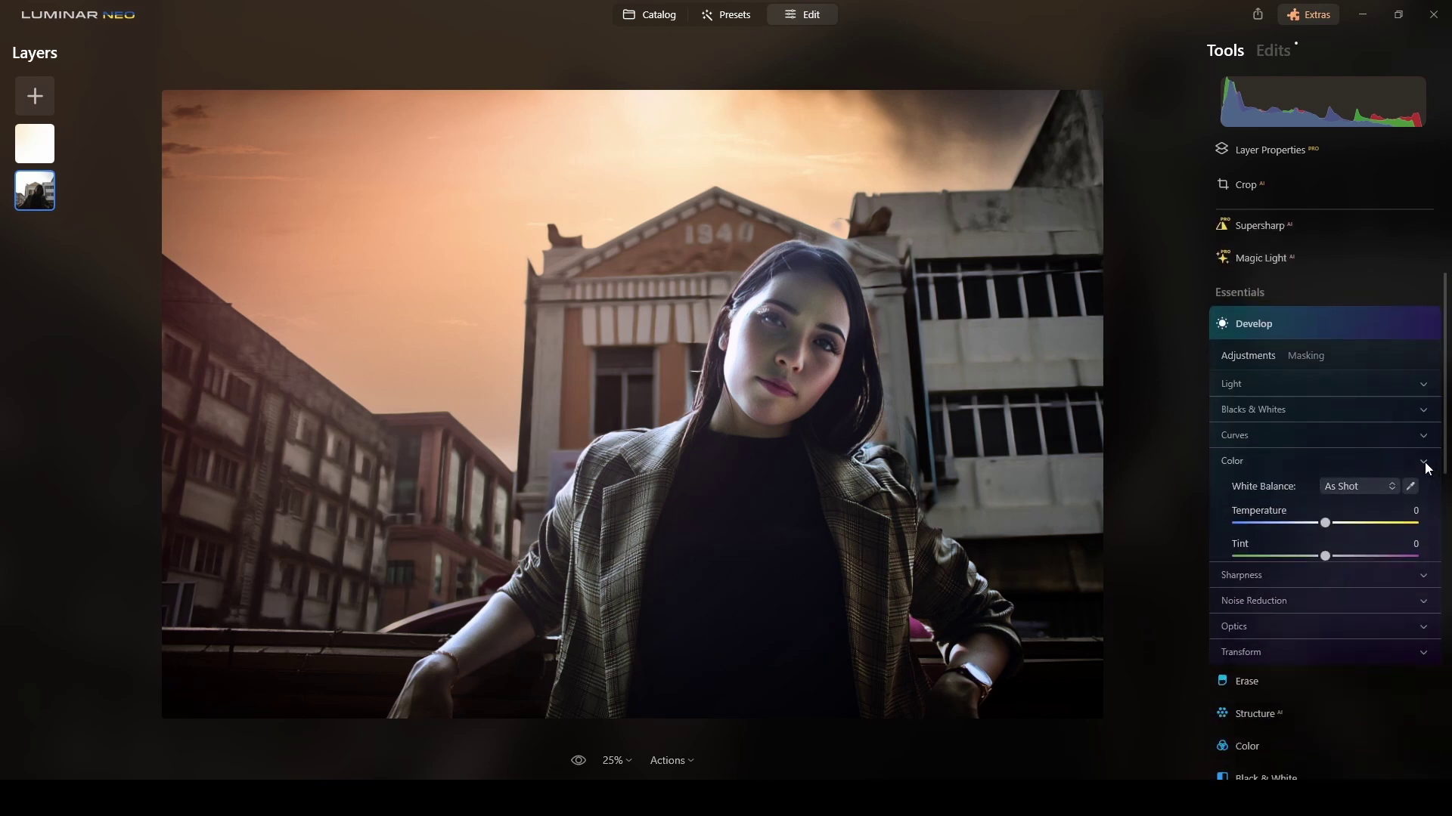
{"action": "left_click", "coordinate": [1426, 385]}
{"action": "left_click_drag", "start_coordinate": [1331, 420], "coordinate": [1323, 425]}
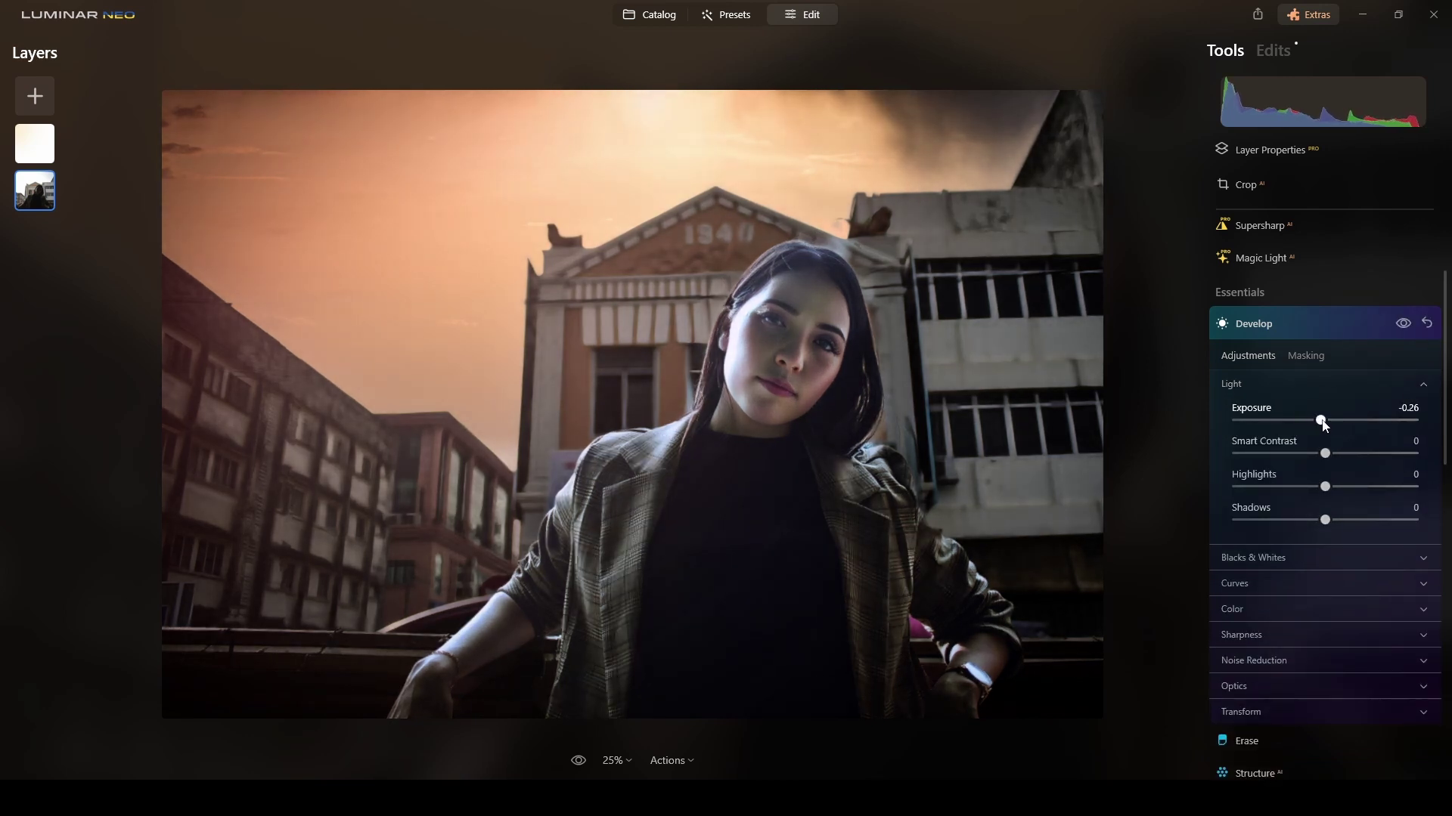
{"action": "left_click", "coordinate": [1316, 319]}
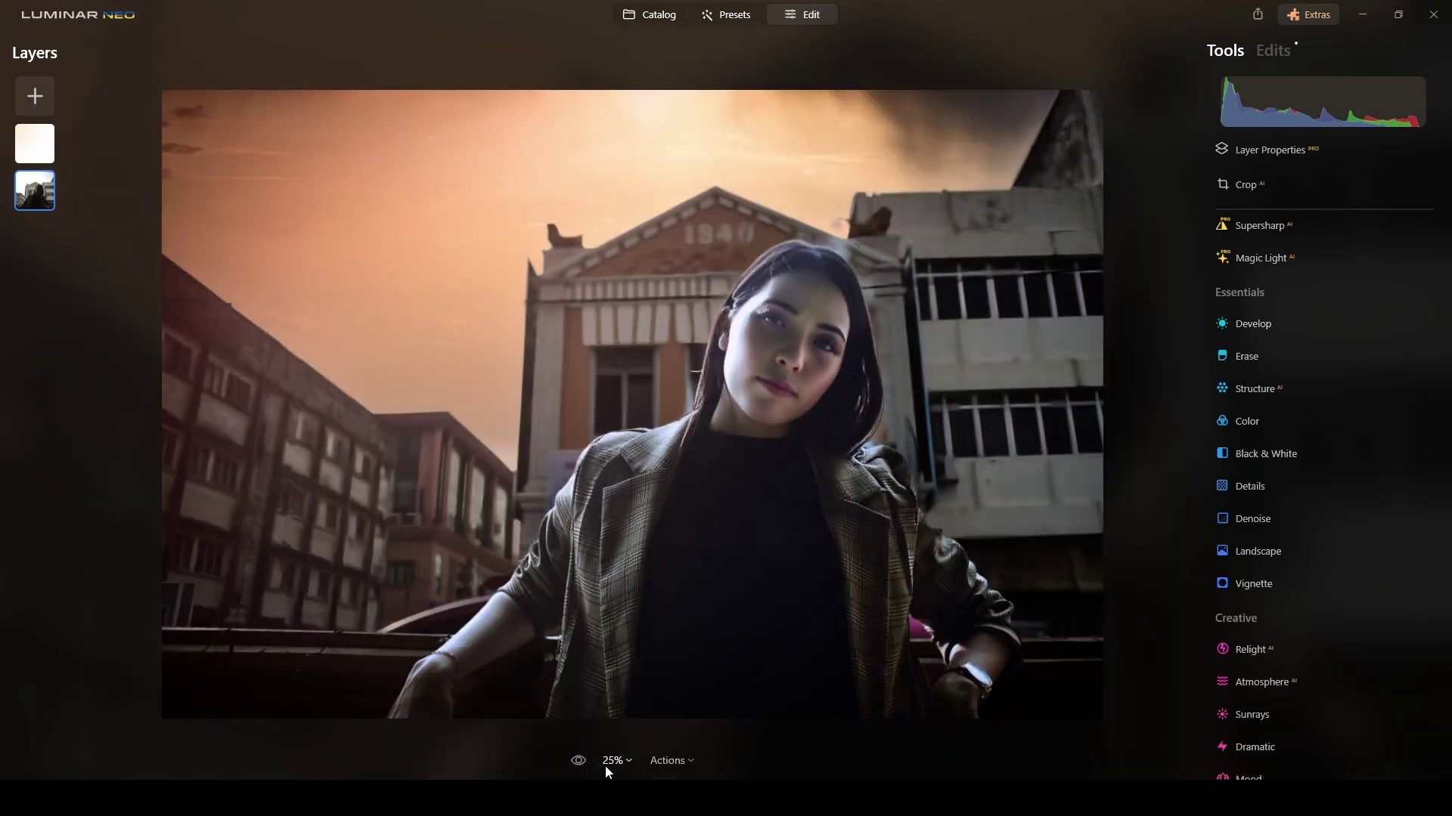
Compare with the original, then hide the white overlay layer, removing its magenta tint and vignette
{"action": "left_click", "coordinate": [577, 761]}
{"action": "left_click", "coordinate": [578, 762]}
{"action": "left_click", "coordinate": [46, 145]}
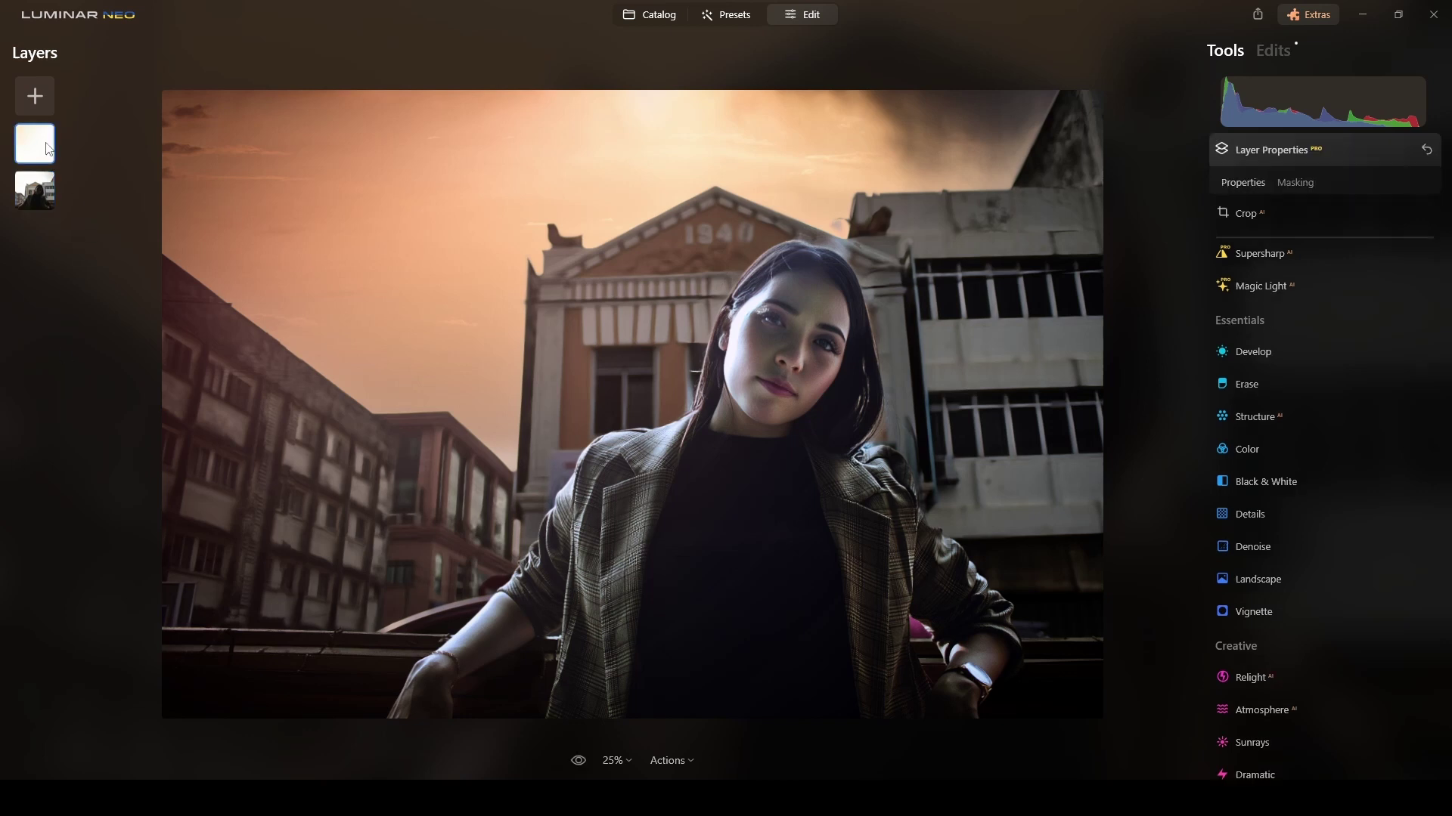
{"action": "right_click", "coordinate": [47, 143]}
{"action": "left_click", "coordinate": [87, 160]}
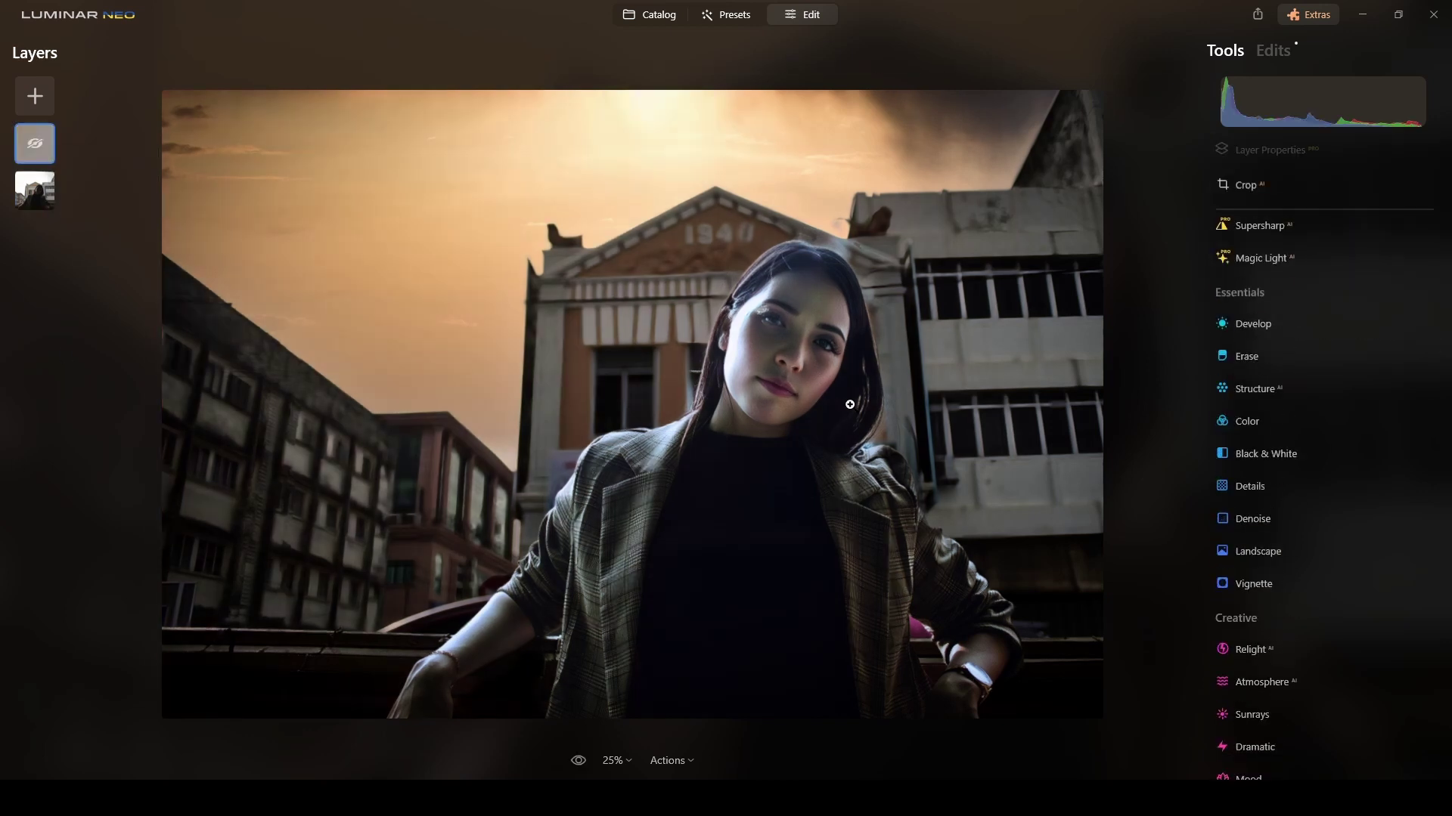